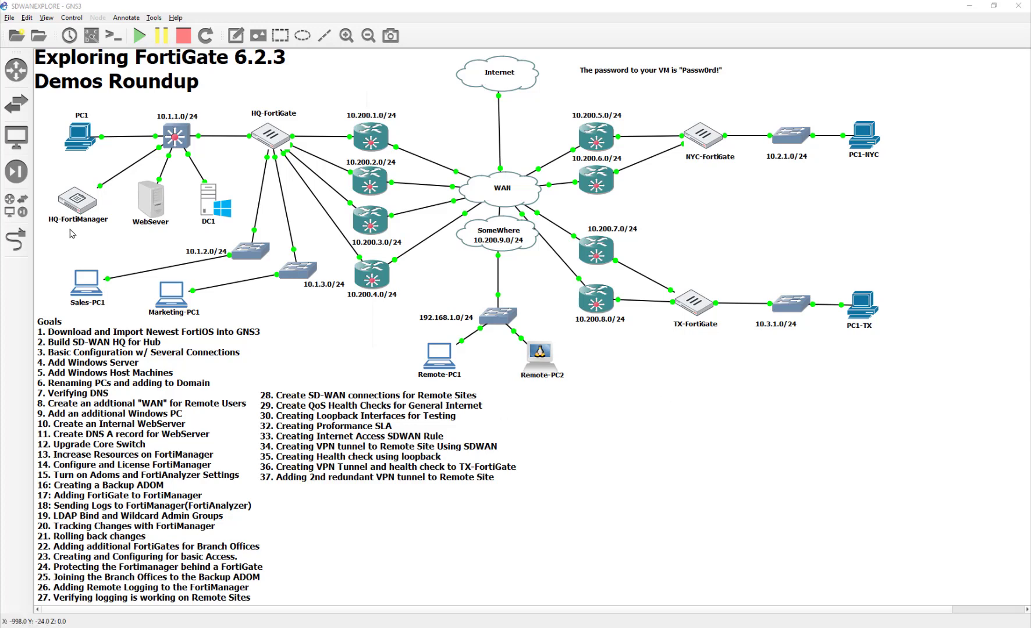
# Open DC1's VNC console and send Ctrl+Alt+Del to the locked server
pyautogui.doubleClick(213, 217)
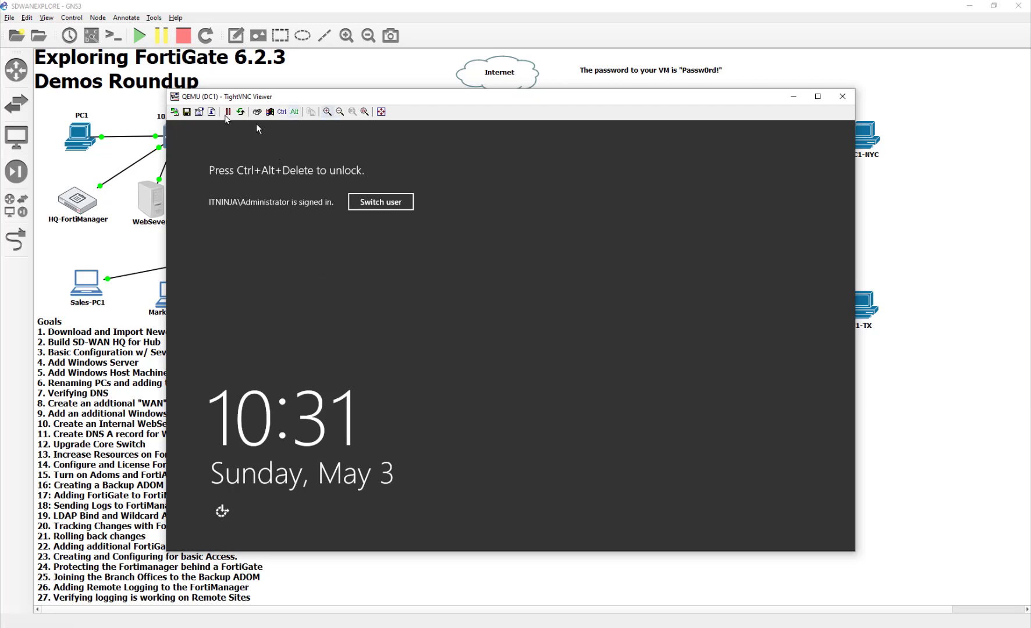
pyautogui.click(257, 113)
pyautogui.moveTo(292, 96); pyautogui.dragTo(442, 427)
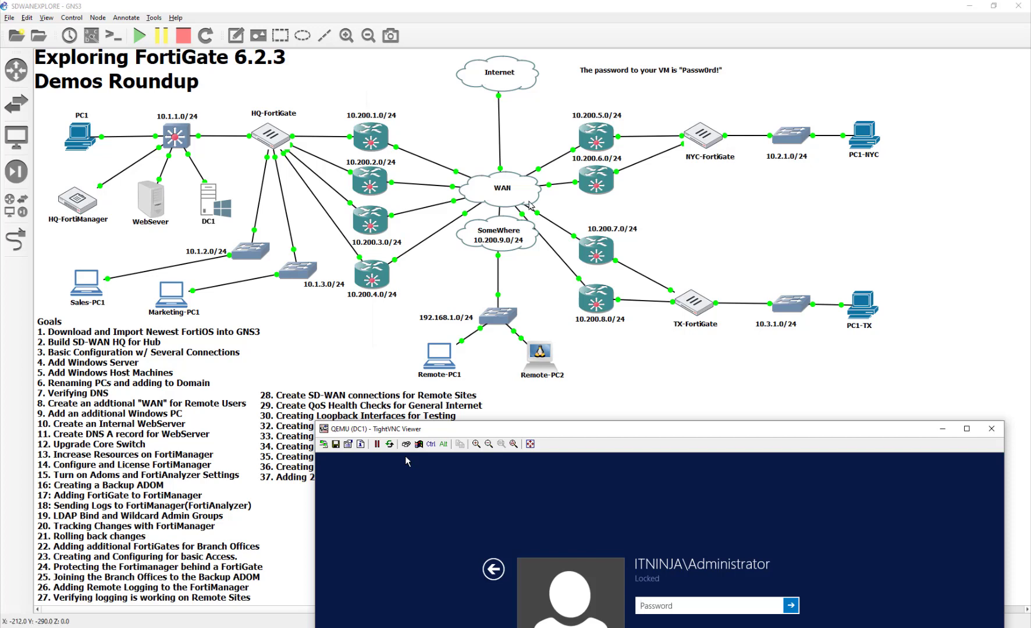
pyautogui.moveTo(530, 204)
pyautogui.moveTo(651, 428); pyautogui.dragTo(556, 149)
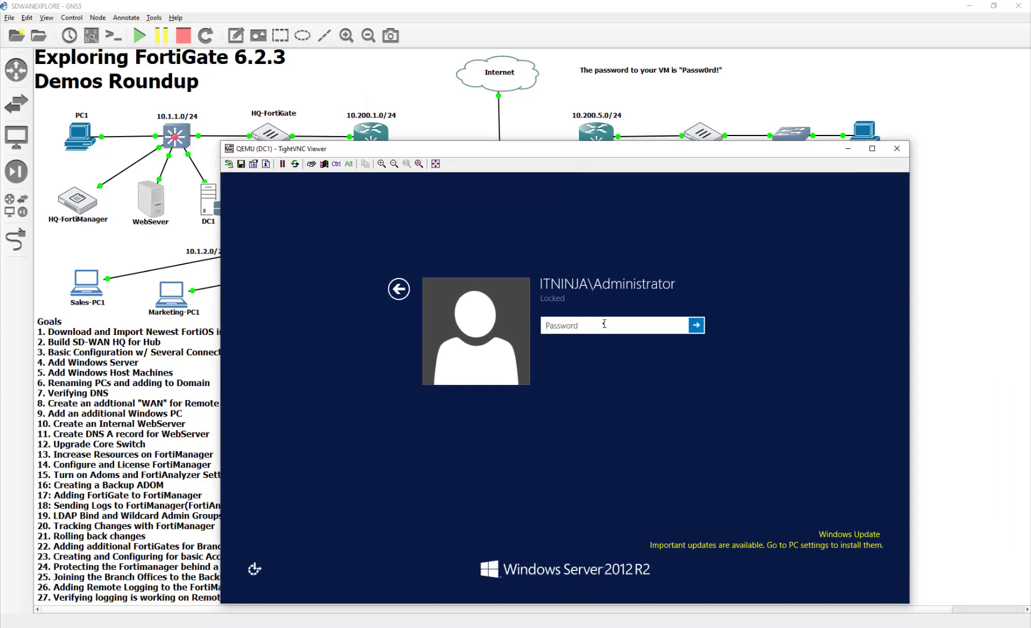
# Sign in as Administrator with the account password, retrying after a mistyped attempt
pyautogui.write('Passw0r')
pyautogui.press('Return')
pyautogui.press('Return')
pyautogui.write('Passw0rd!')
pyautogui.press('Return')
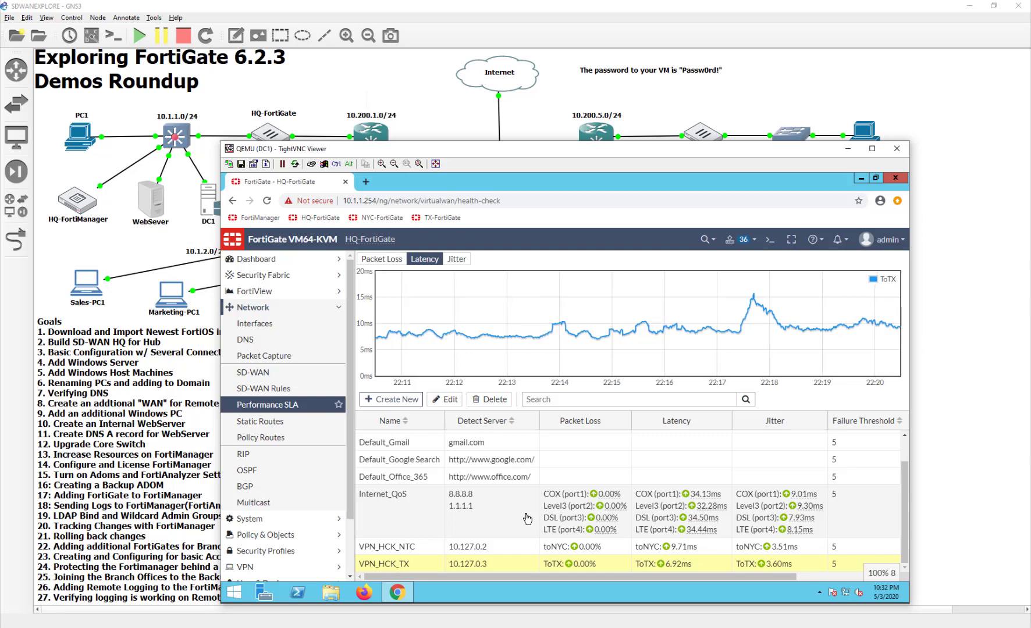
# Start a new SD-WAN member and begin a VPN named ToNYC2 to remote IP 10.200.6.1
pyautogui.click(259, 373)
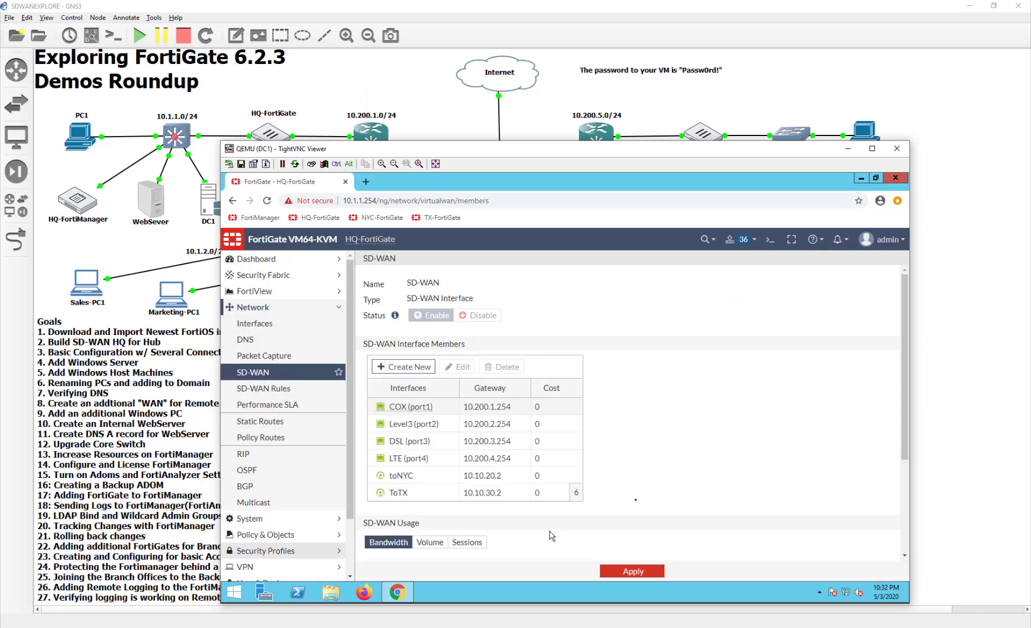
pyautogui.click(420, 368)
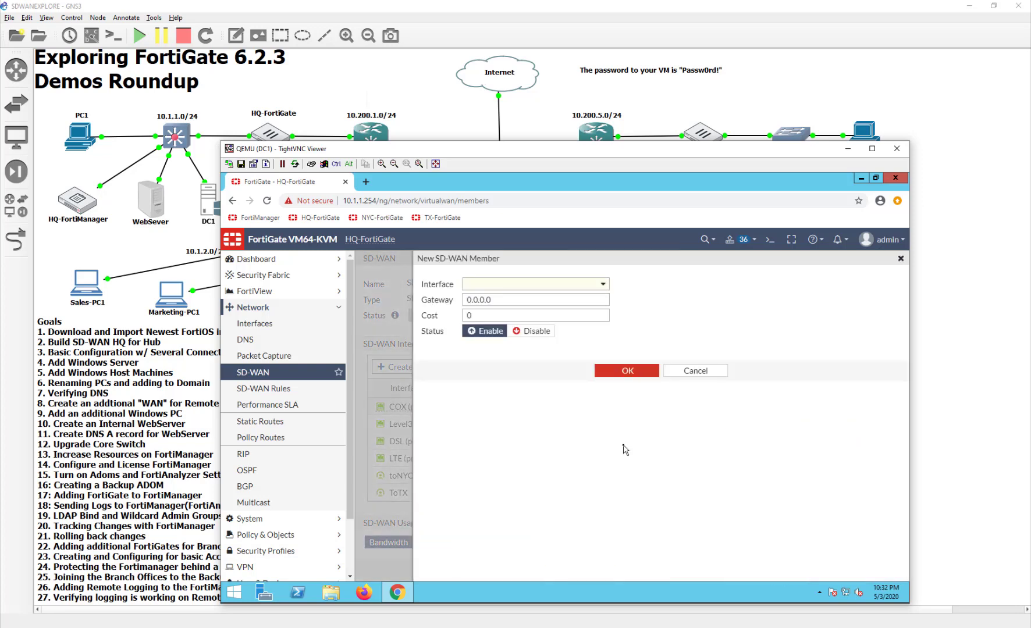
pyautogui.click(514, 285)
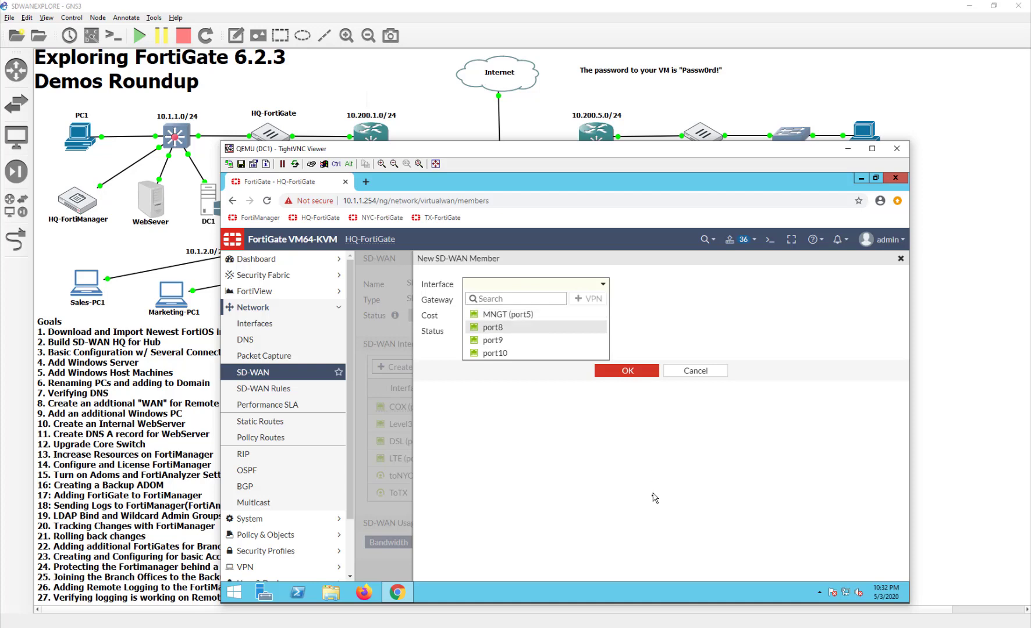
pyautogui.click(595, 295)
pyautogui.click(598, 299)
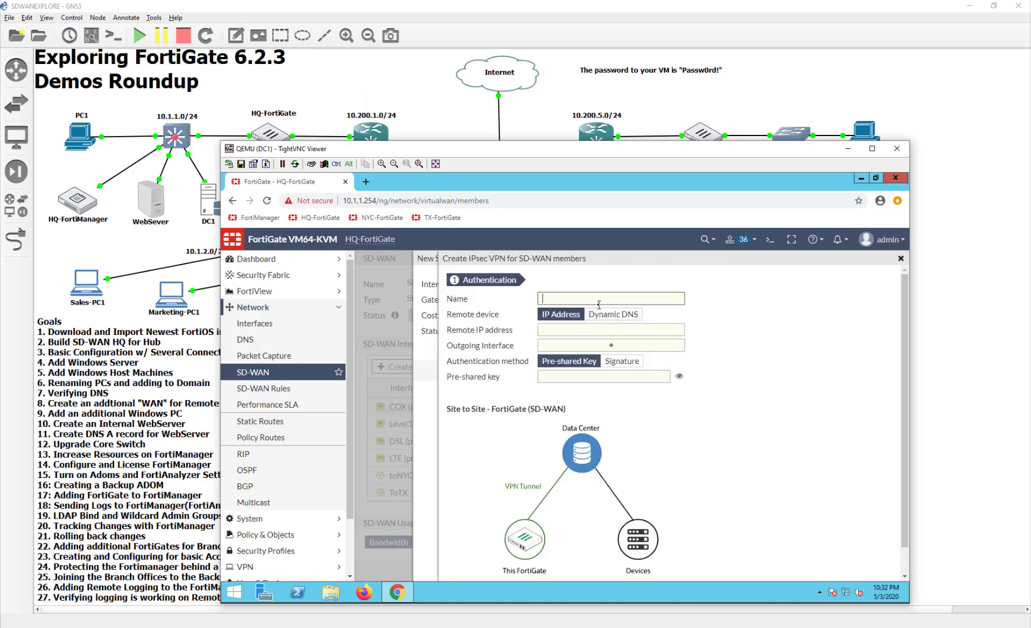
pyautogui.write('ToNYC2')
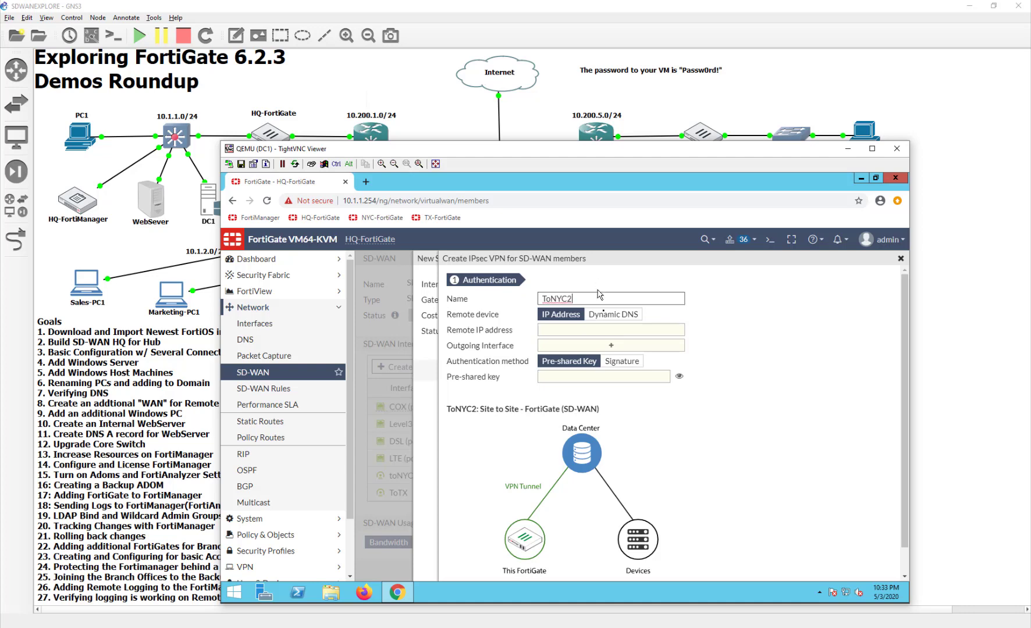
pyautogui.click(615, 333)
pyautogui.write('10.200.')
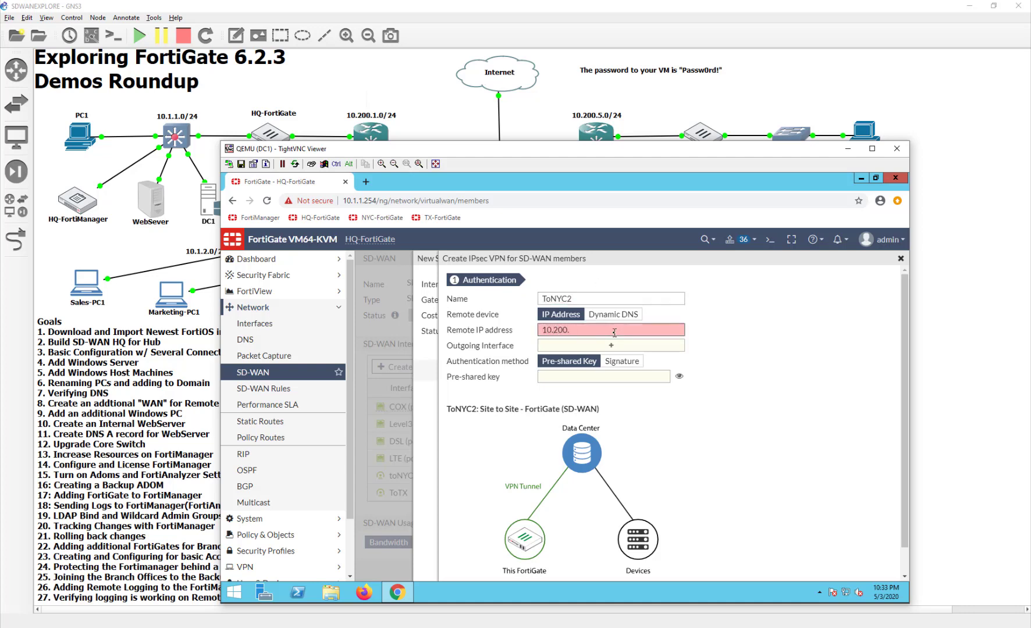
pyautogui.write('6.1')
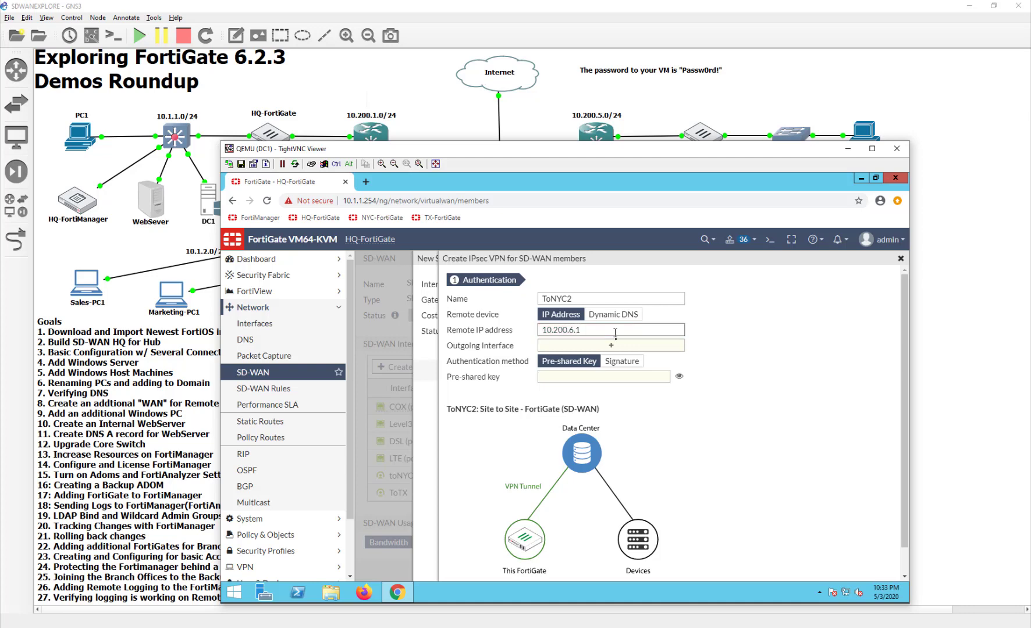
# Use Level3 (port2) as outgoing interface, enter the pre-shared key, and create the tunnel
pyautogui.click(622, 349)
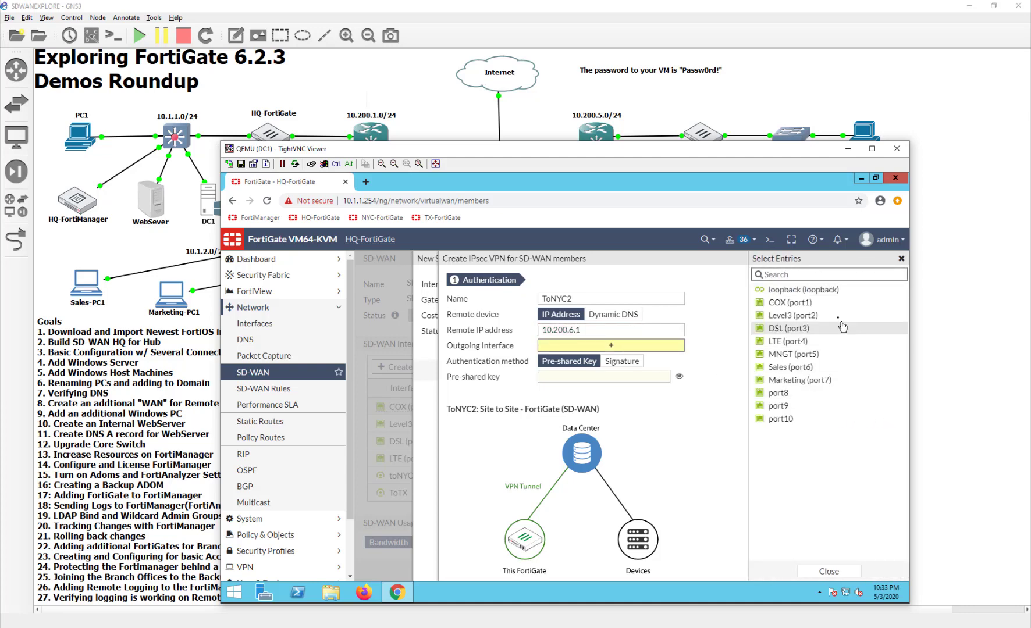
pyautogui.click(826, 315)
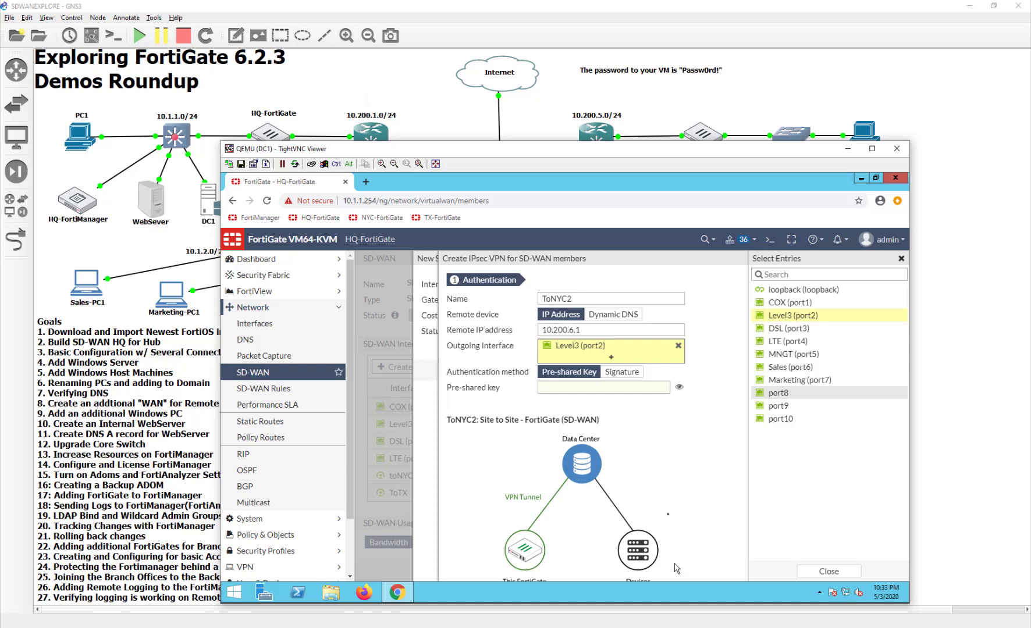
pyautogui.click(614, 393)
pyautogui.write('fortinet')
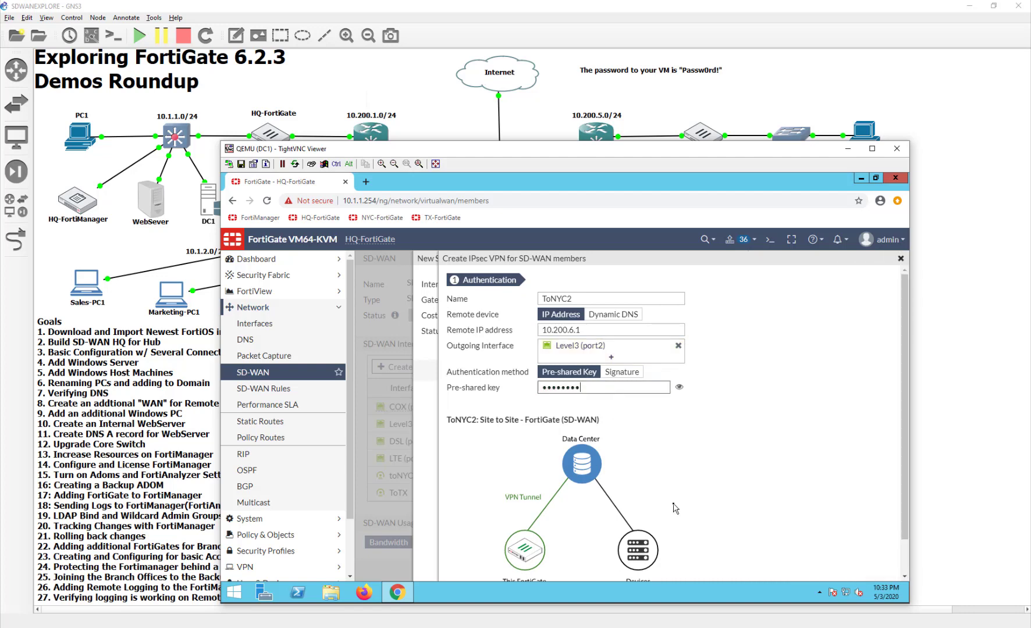
pyautogui.scroll(-1, 675, 506)
pyautogui.click(668, 561)
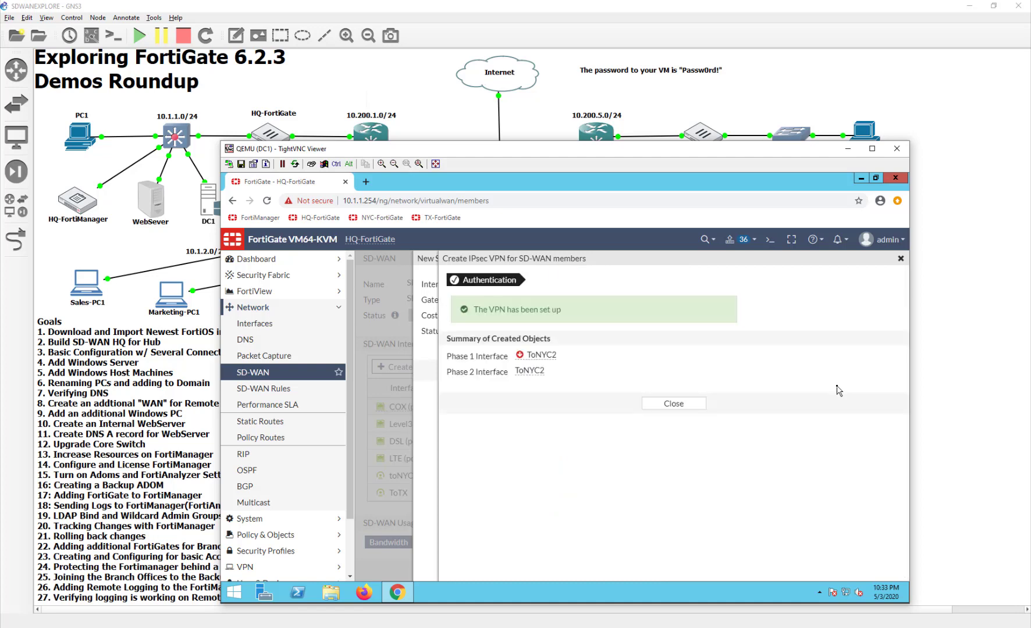
pyautogui.click(692, 403)
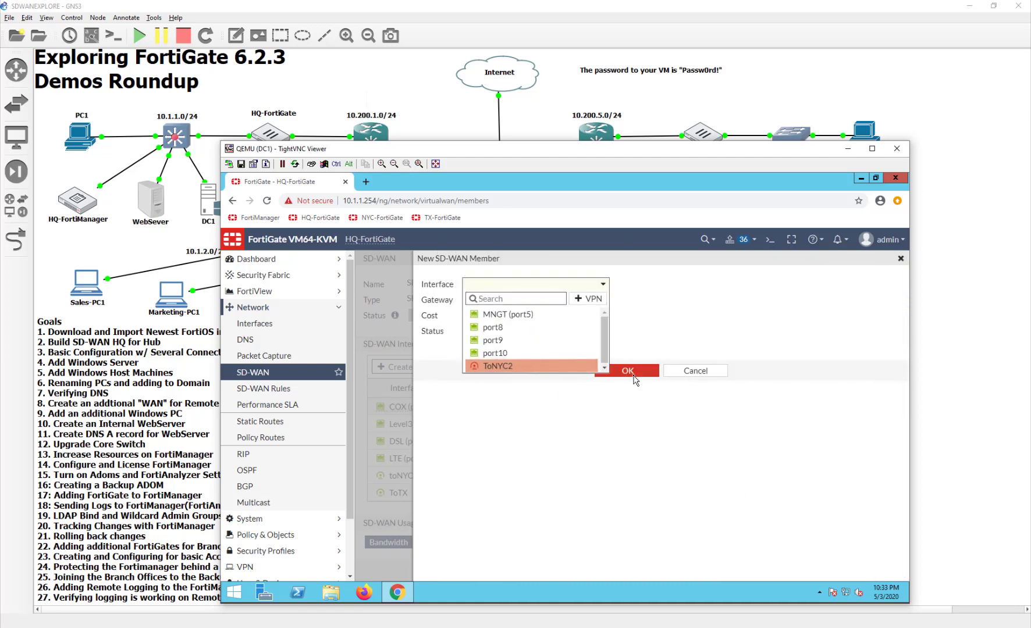
pyautogui.click(636, 381)
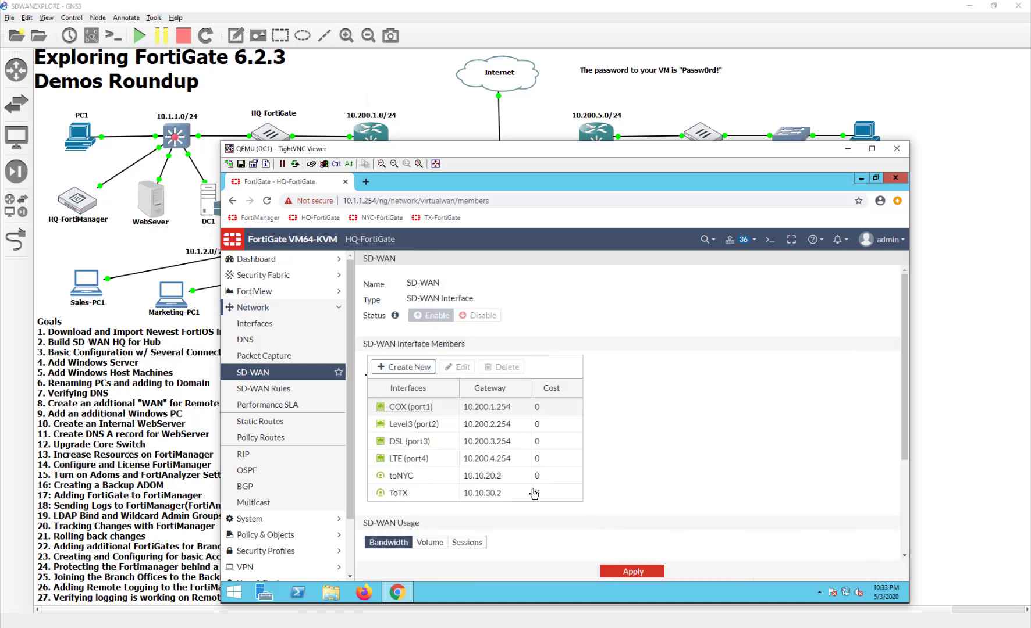
pyautogui.click(259, 324)
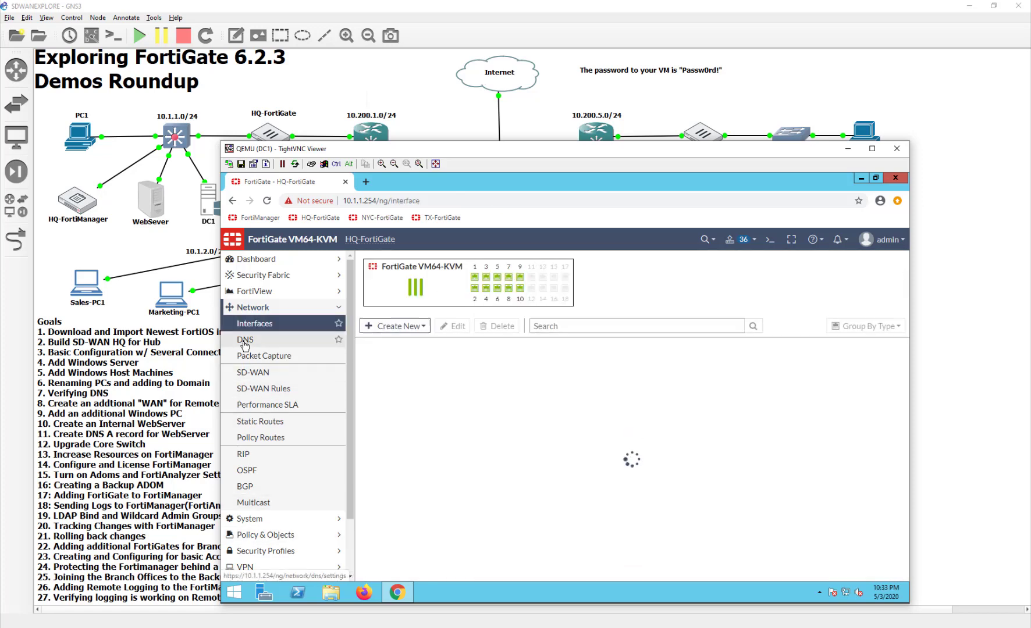
# Open the ToNYC2 tunnel under Level3 (port2) on the Interfaces page for editing
pyautogui.click(365, 436)
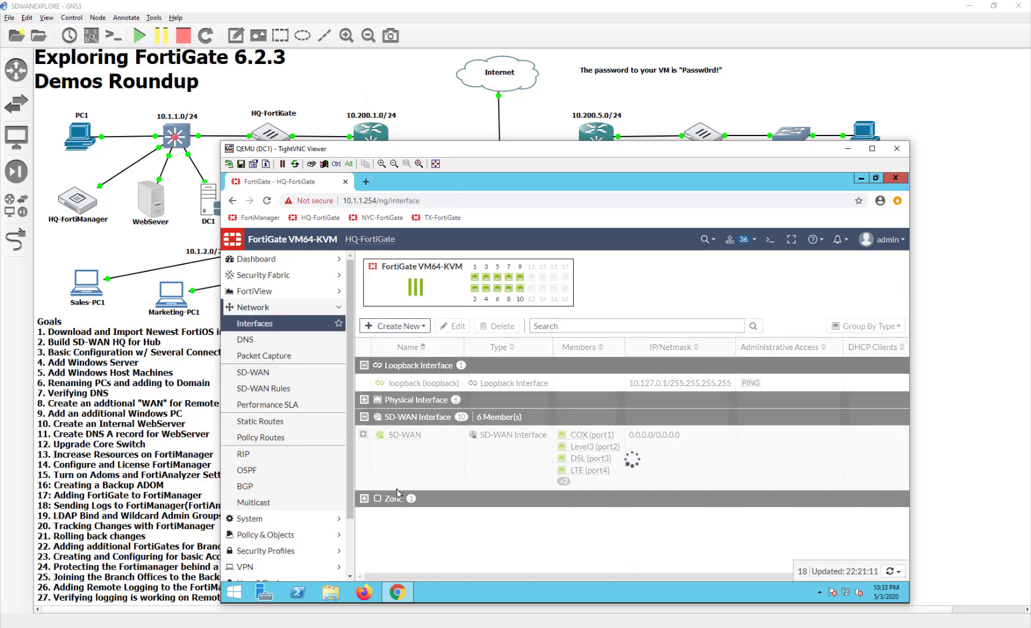
pyautogui.scroll(-1, 398, 495)
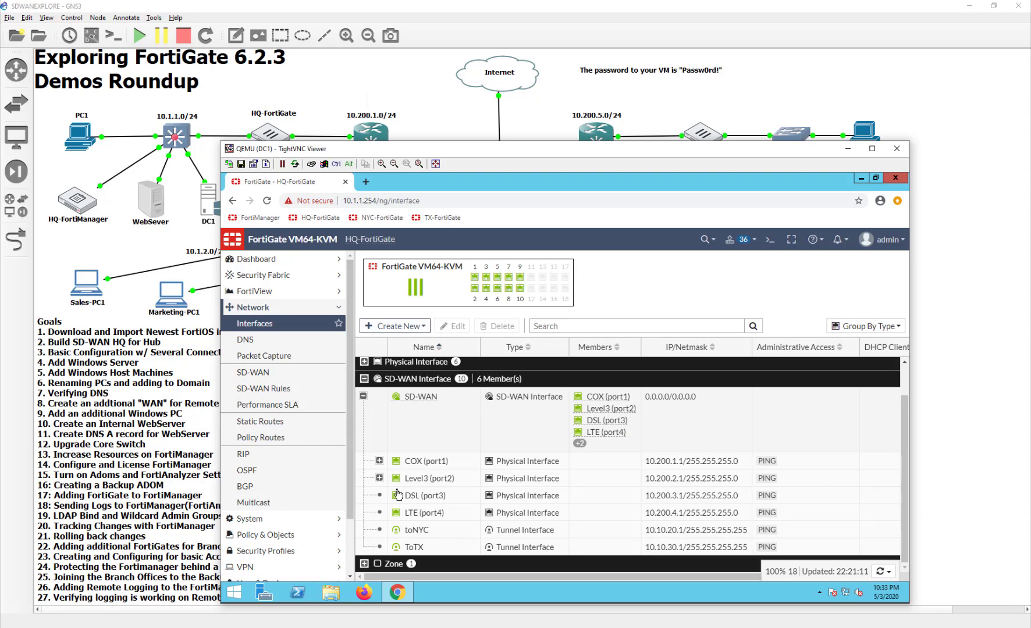
pyautogui.click(379, 478)
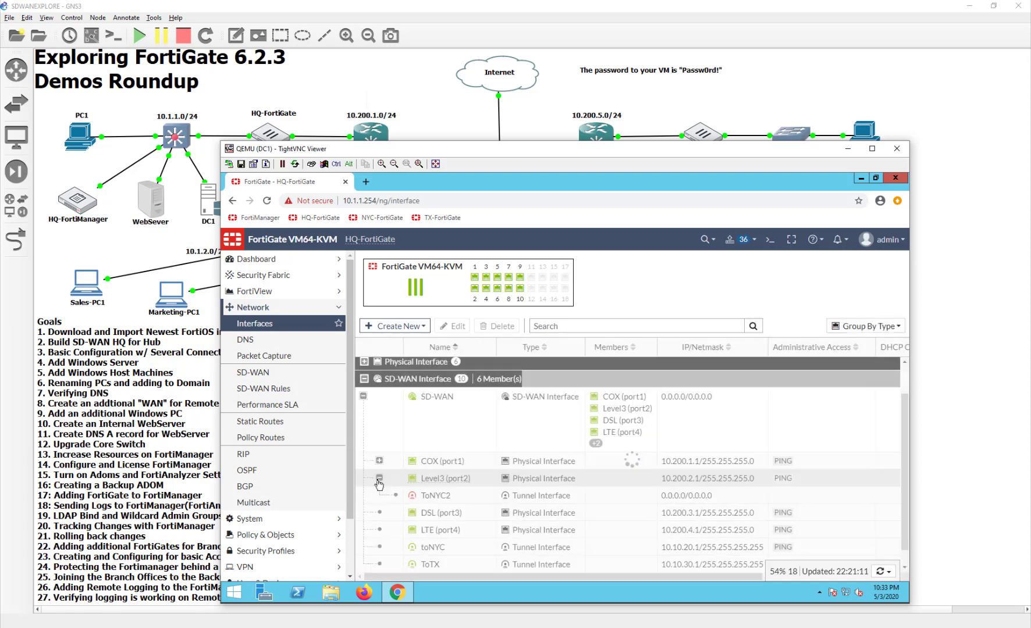
pyautogui.doubleClick(550, 497)
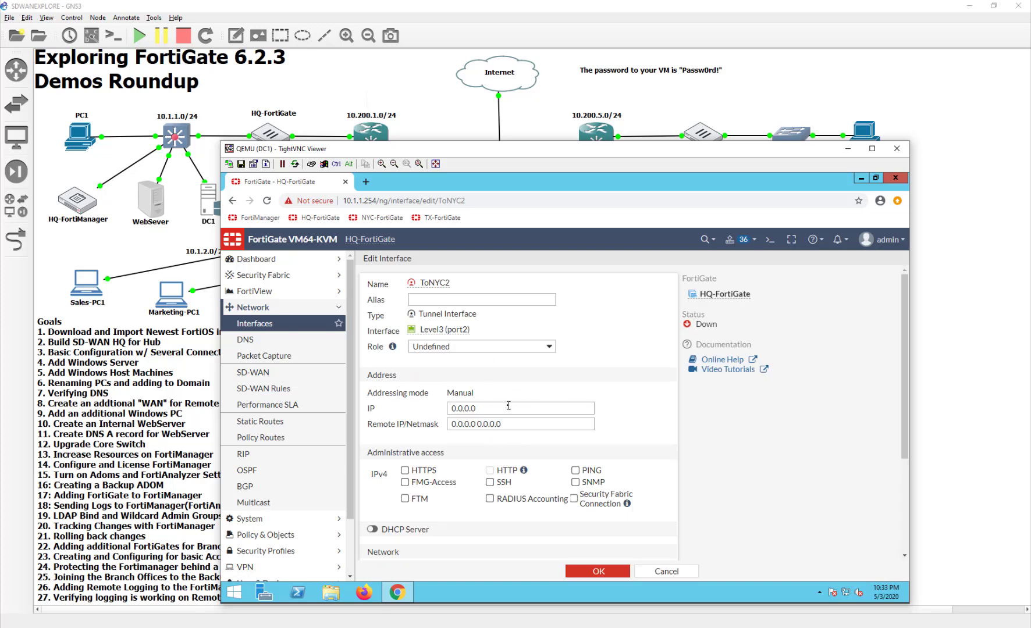
# Give ToNYC2 IP 10.10.20.3, remote 10.10.20.4/32, allow PING, and save
pyautogui.moveTo(508, 406); pyautogui.dragTo(352, 404)
pyautogui.write('10')
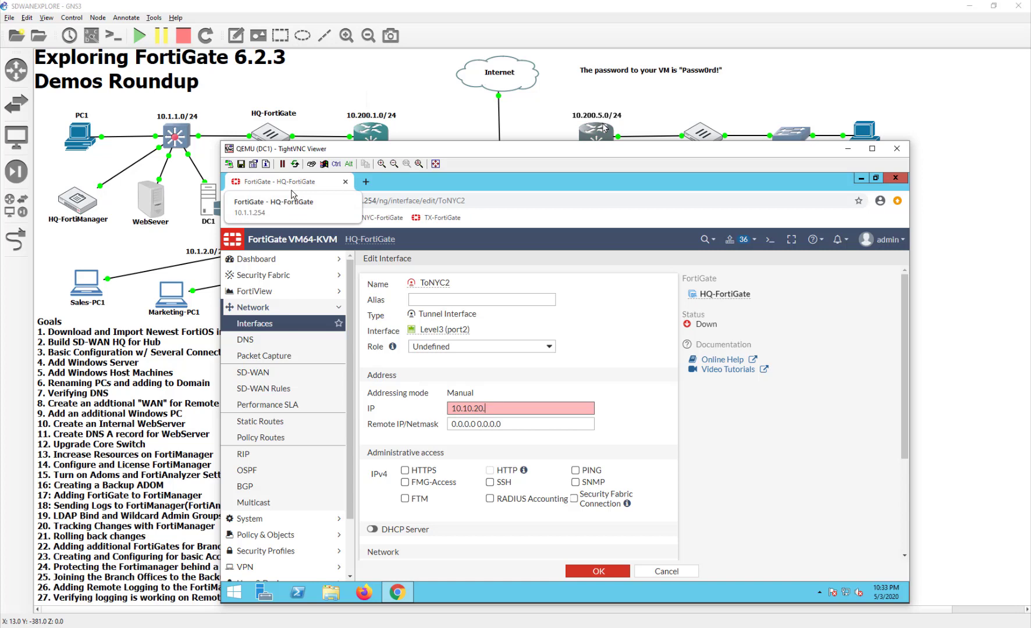
pyautogui.moveTo(572, 150); pyautogui.dragTo(569, 217)
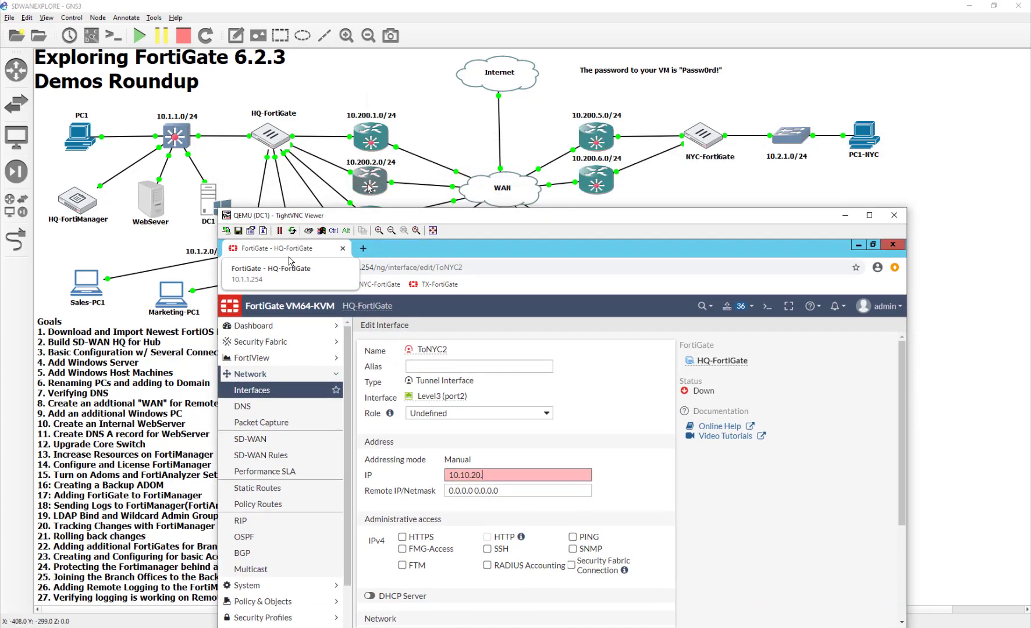
pyautogui.write('3')
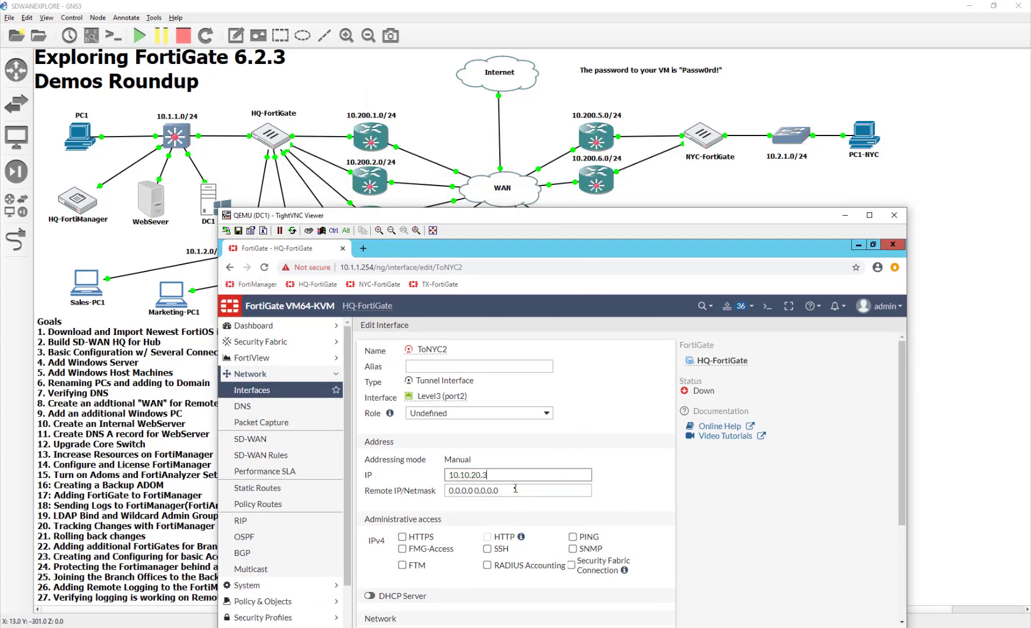
pyautogui.press('Tab')
pyautogui.write('10')
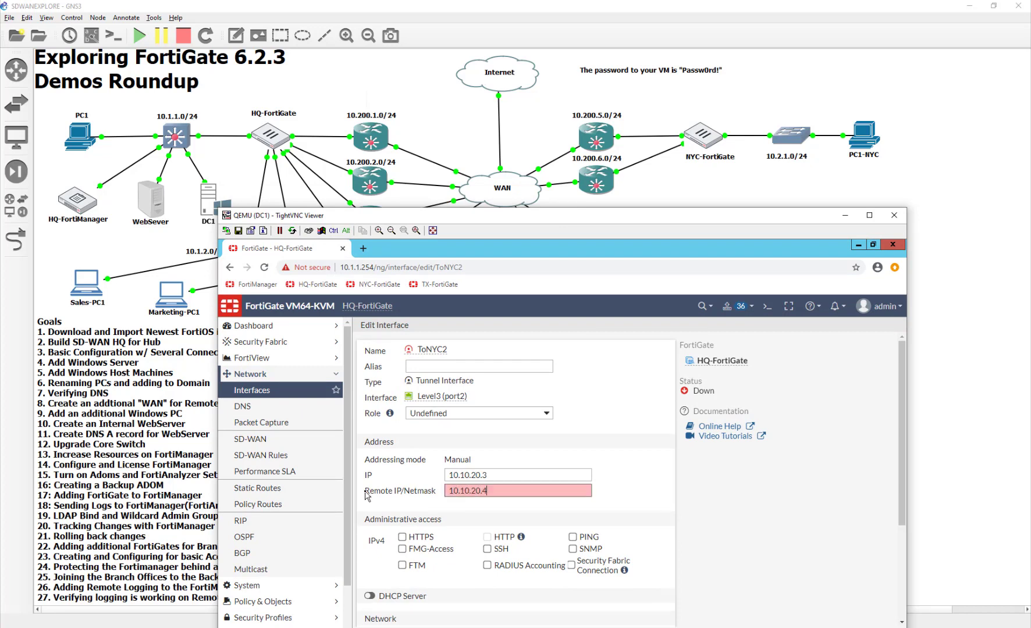
pyautogui.write('.10.20.4/32')
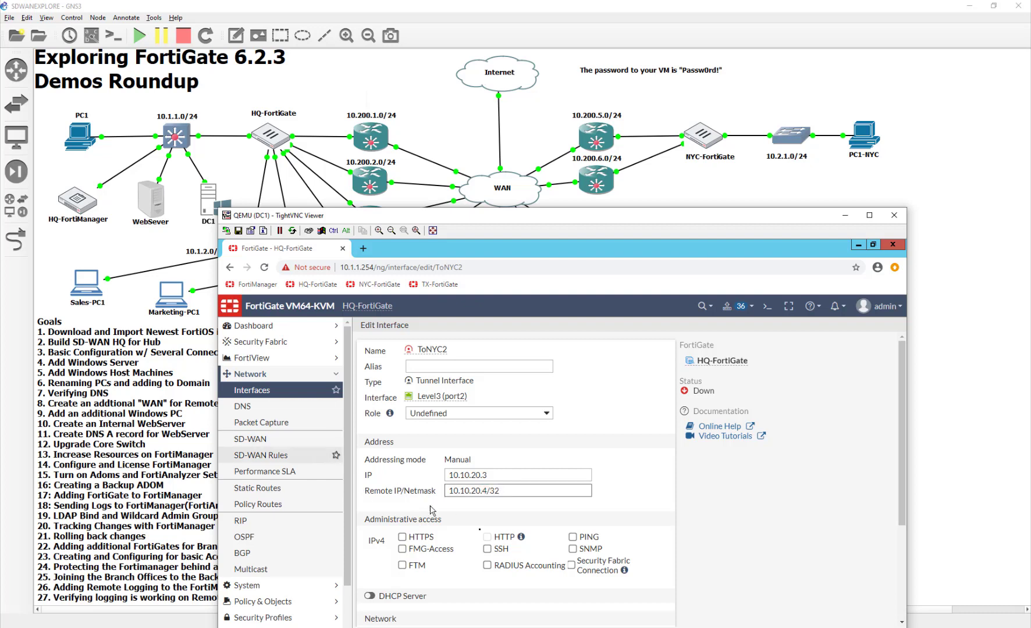
pyautogui.click(572, 537)
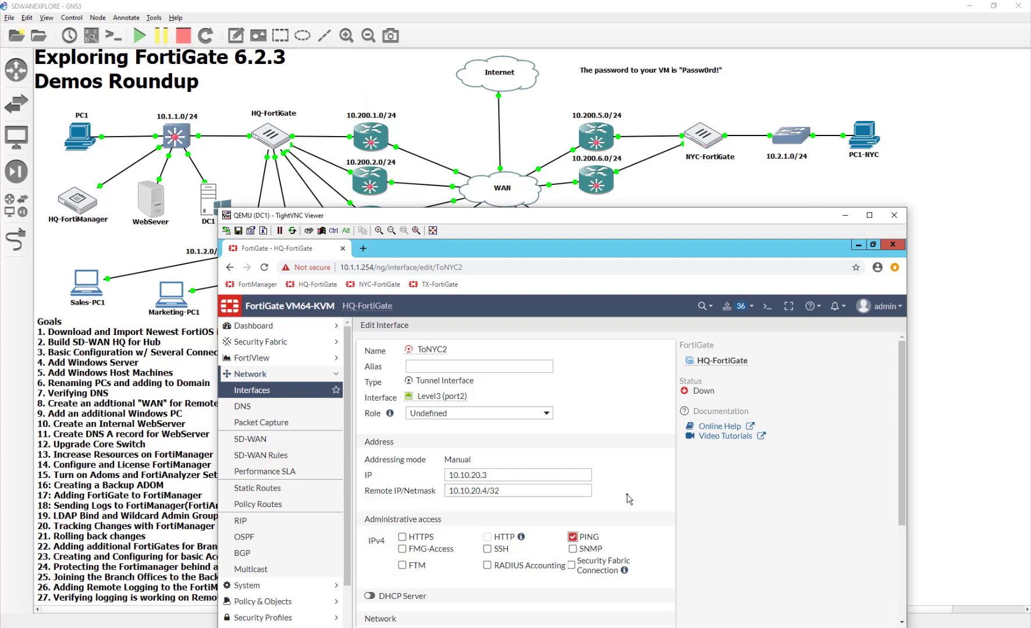
pyautogui.scroll(-3, 628, 499)
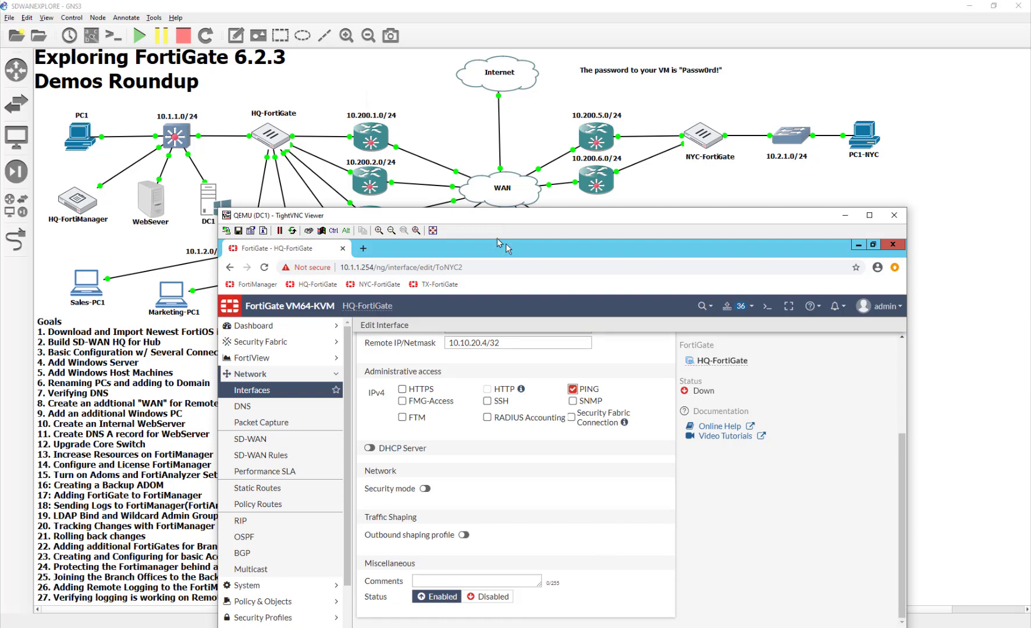
pyautogui.moveTo(497, 221); pyautogui.dragTo(476, 87)
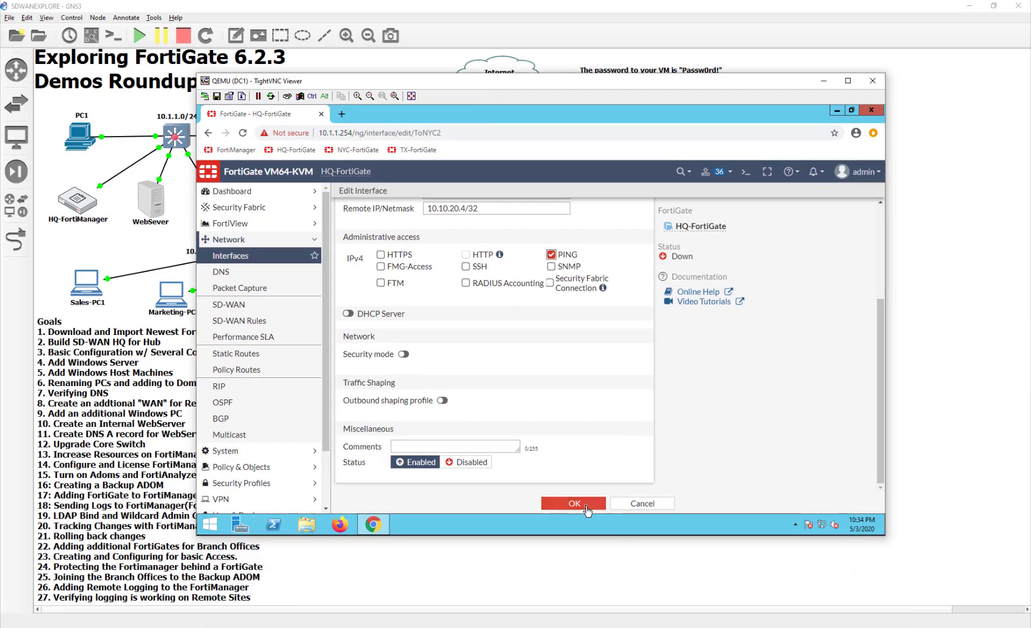
pyautogui.click(579, 504)
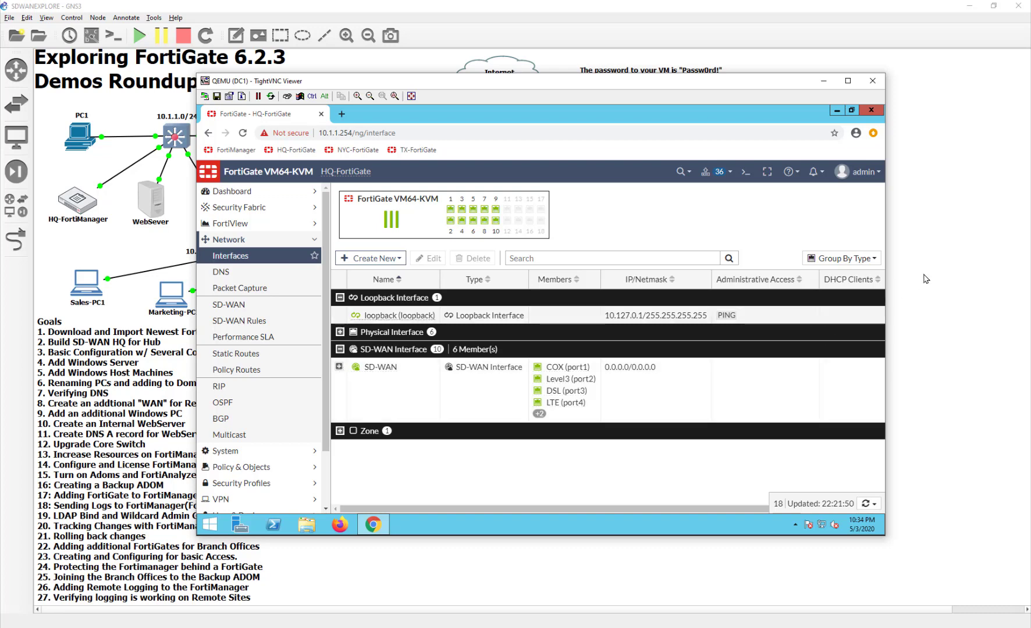
# Add ToNYC2 as an SD-WAN member with gateway 10.10.20.4 and apply the change
pyautogui.click(233, 325)
pyautogui.click(229, 304)
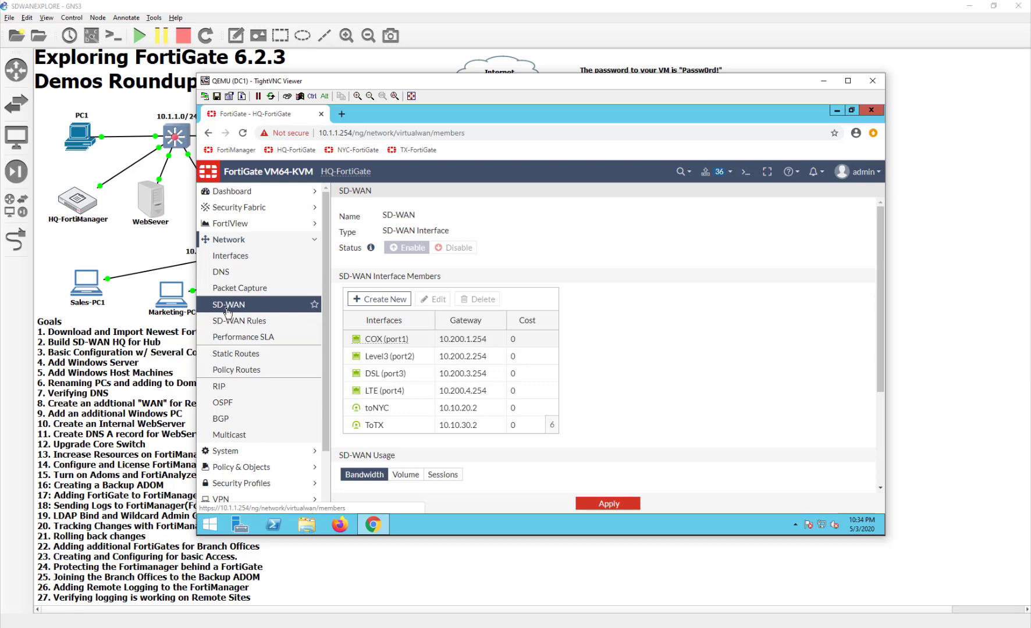
pyautogui.click(389, 307)
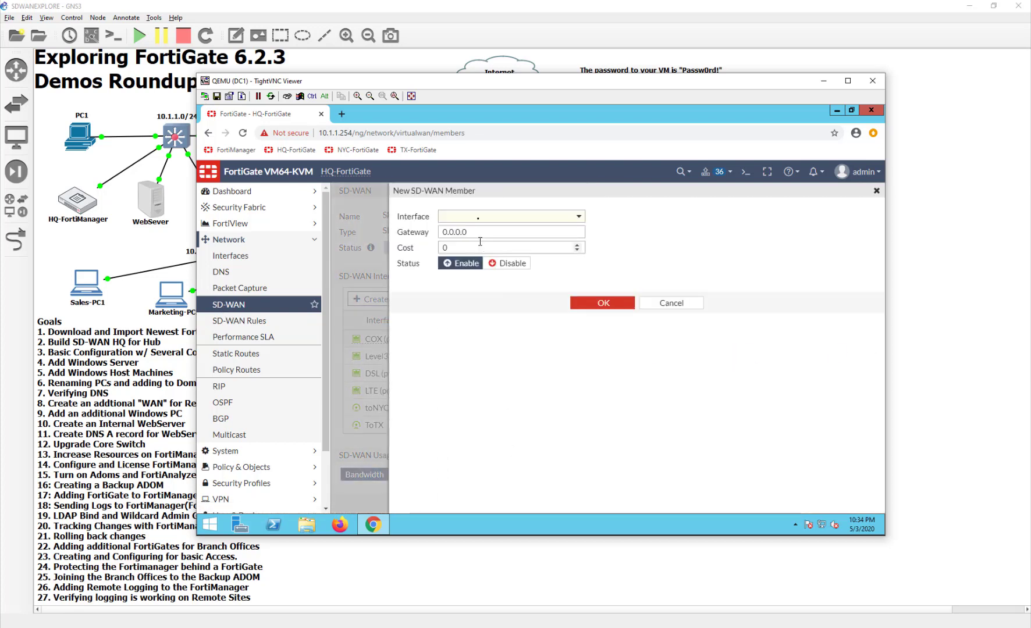
pyautogui.click(478, 218)
pyautogui.click(488, 299)
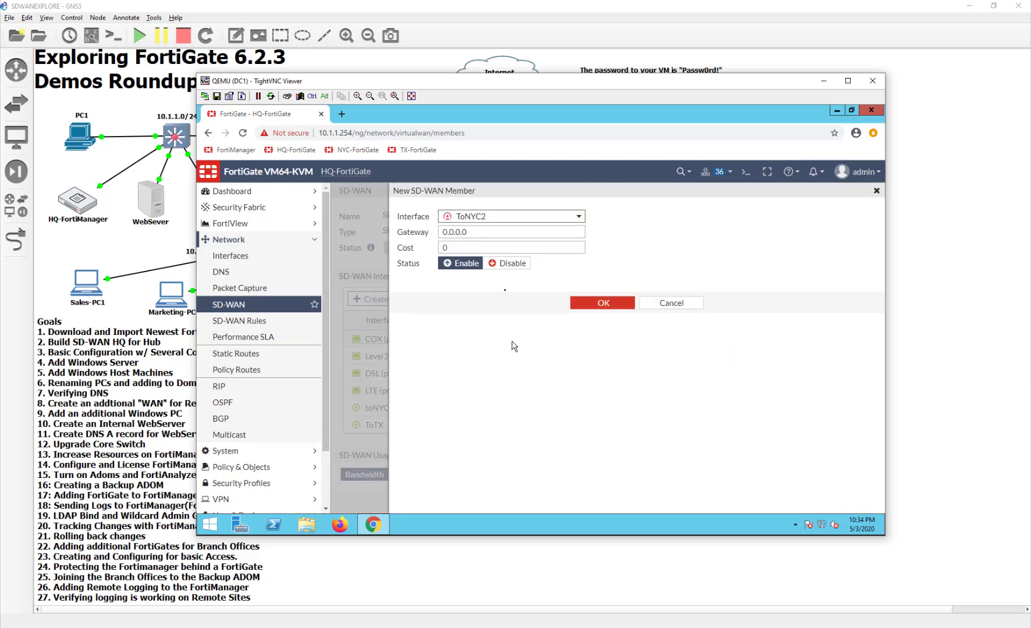
pyautogui.moveTo(533, 233); pyautogui.dragTo(401, 242)
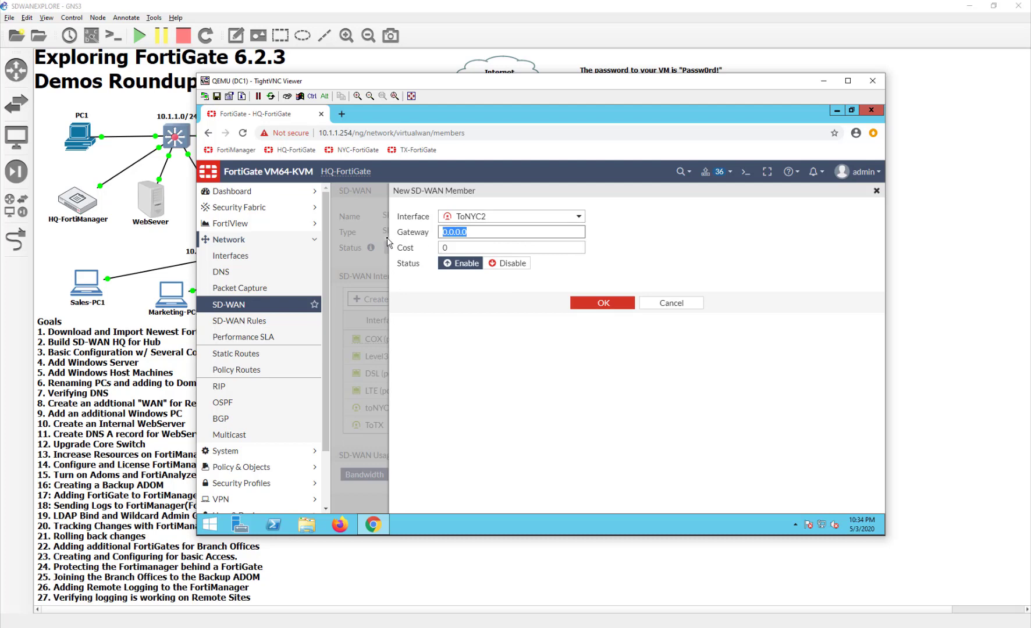
pyautogui.write('10')
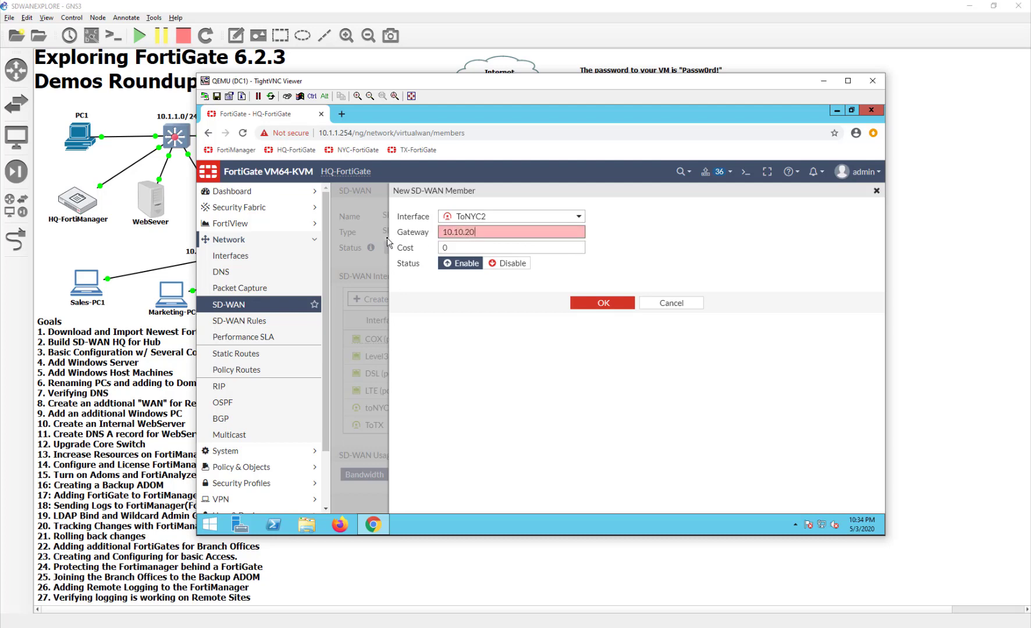
pyautogui.write('.10.20.4')
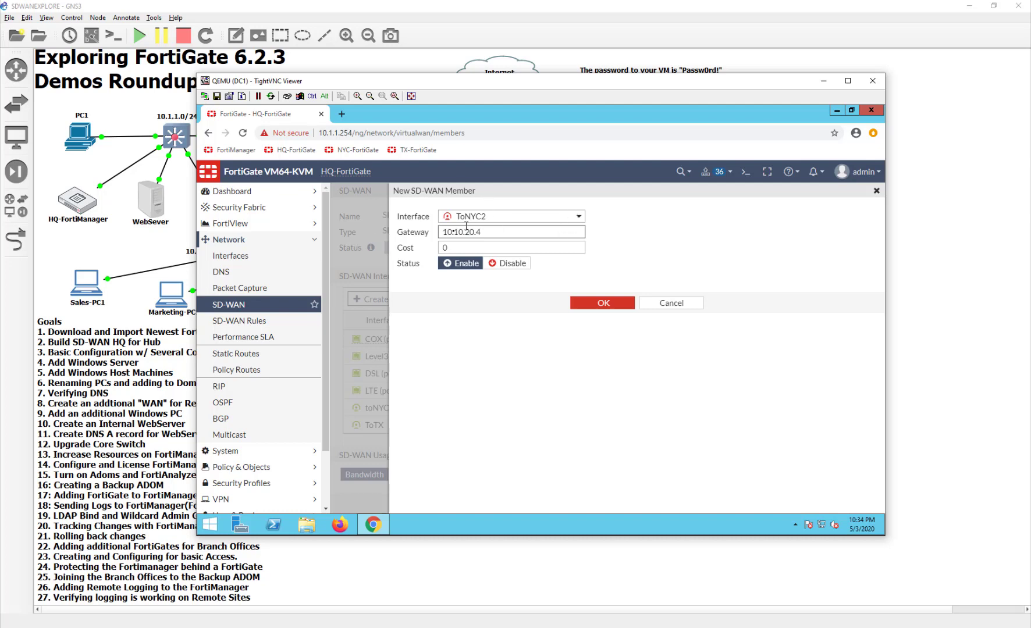
pyautogui.click(593, 304)
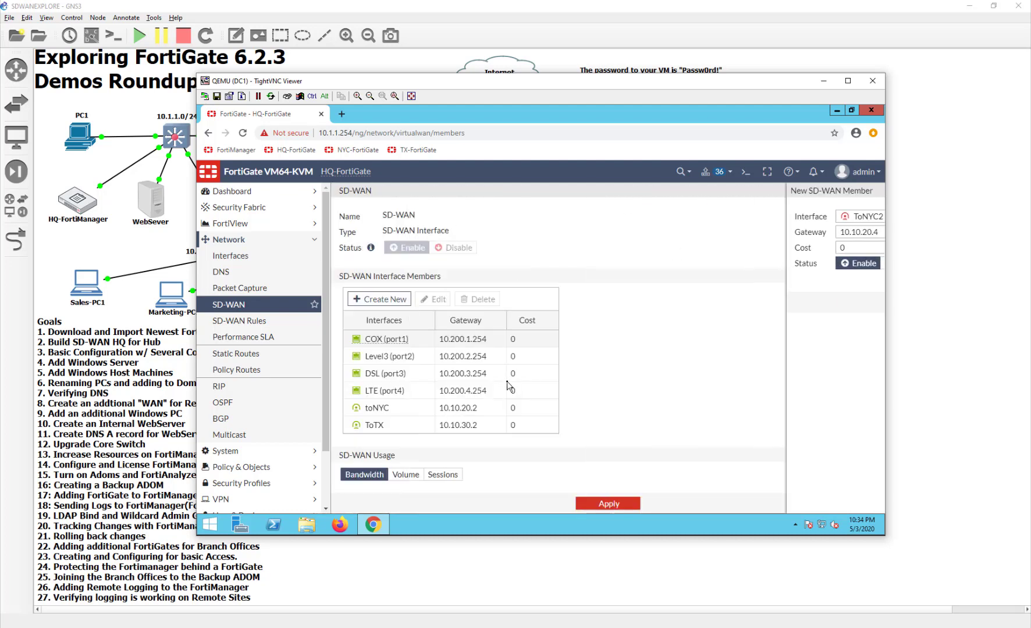
pyautogui.click(605, 503)
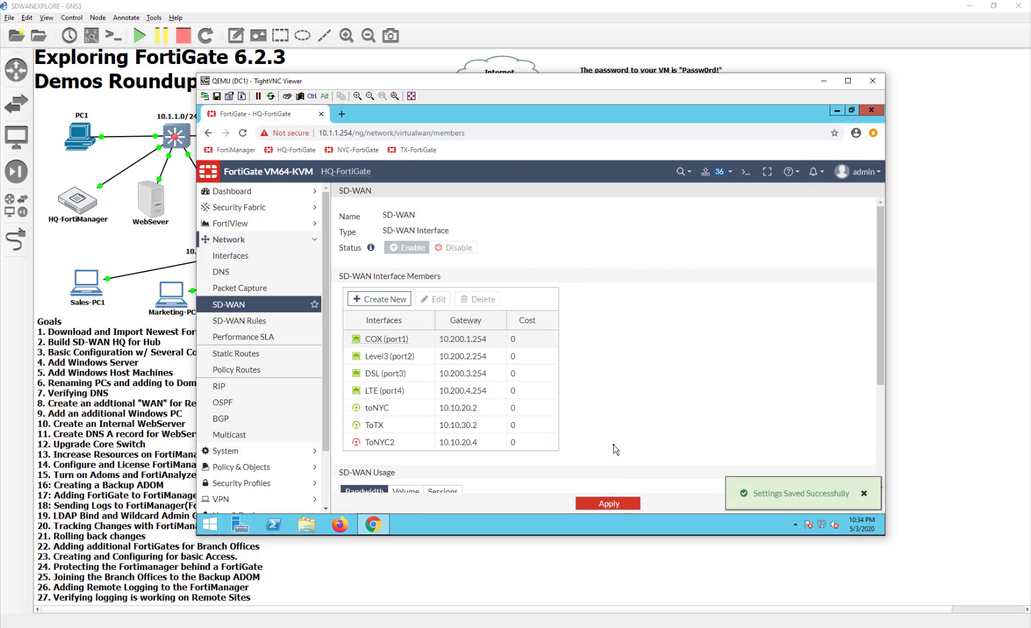
pyautogui.click(989, 337)
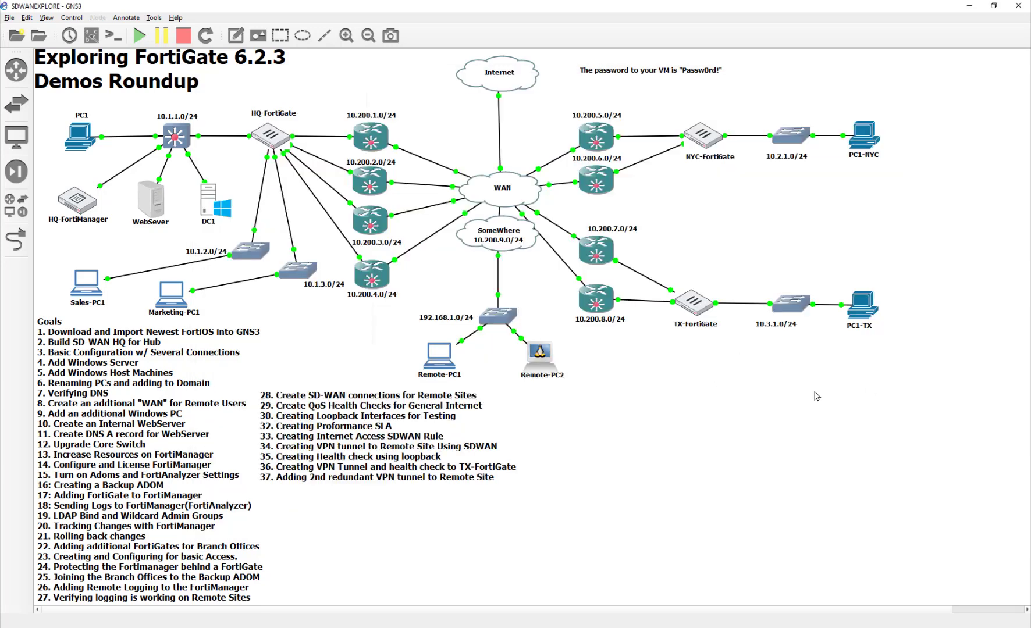
# On NYC-FortiGate, begin a new SD-WAN VPN named ToHQ2 to remote IP 10.200.2.1
pyautogui.doubleClick(865, 139)
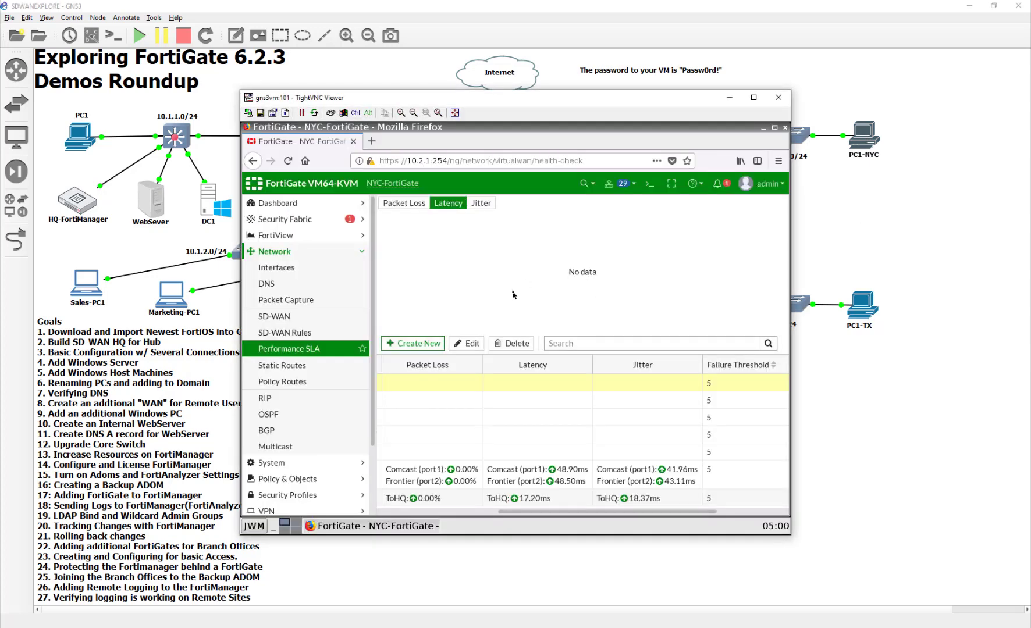
pyautogui.click(300, 319)
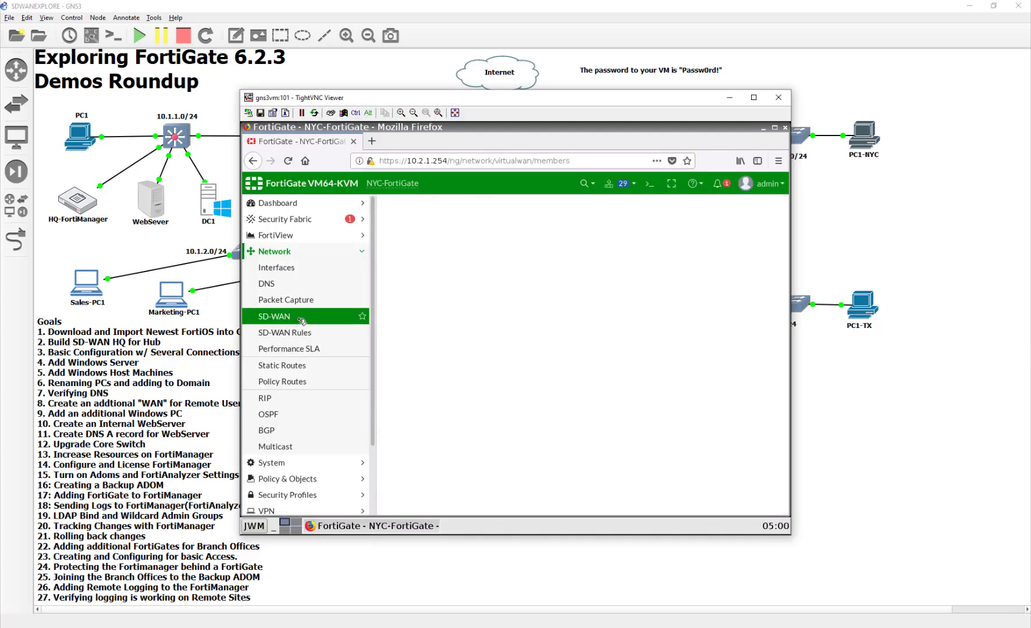
pyautogui.click(427, 310)
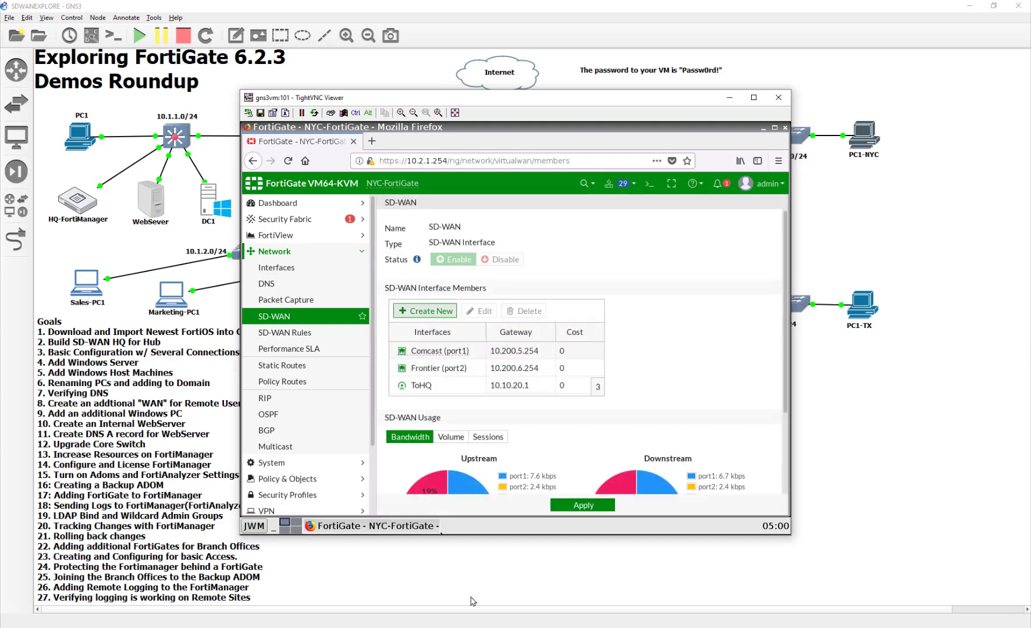
pyautogui.click(517, 229)
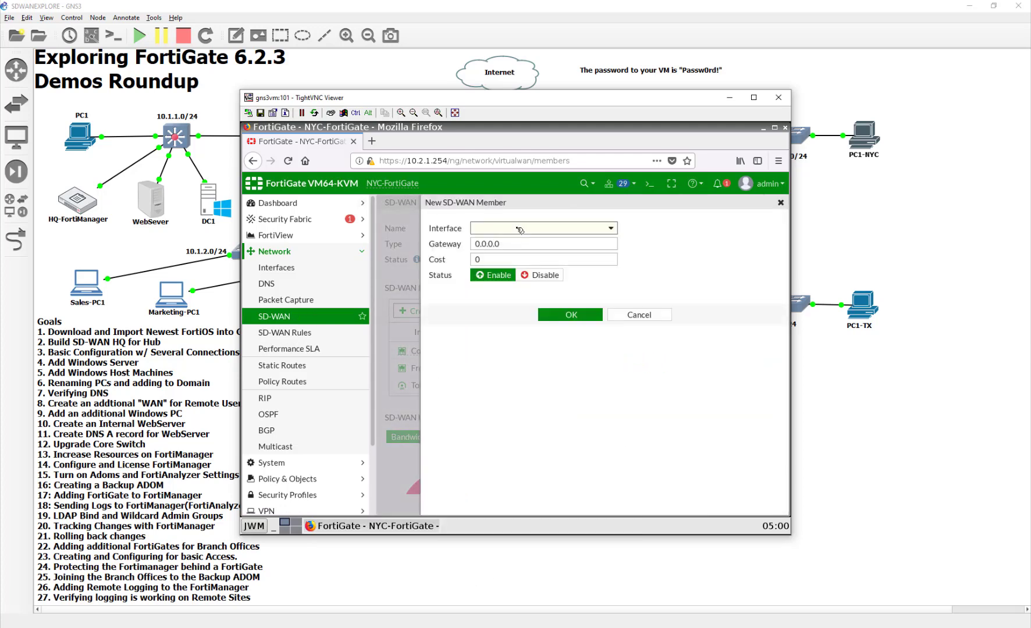
pyautogui.click(595, 242)
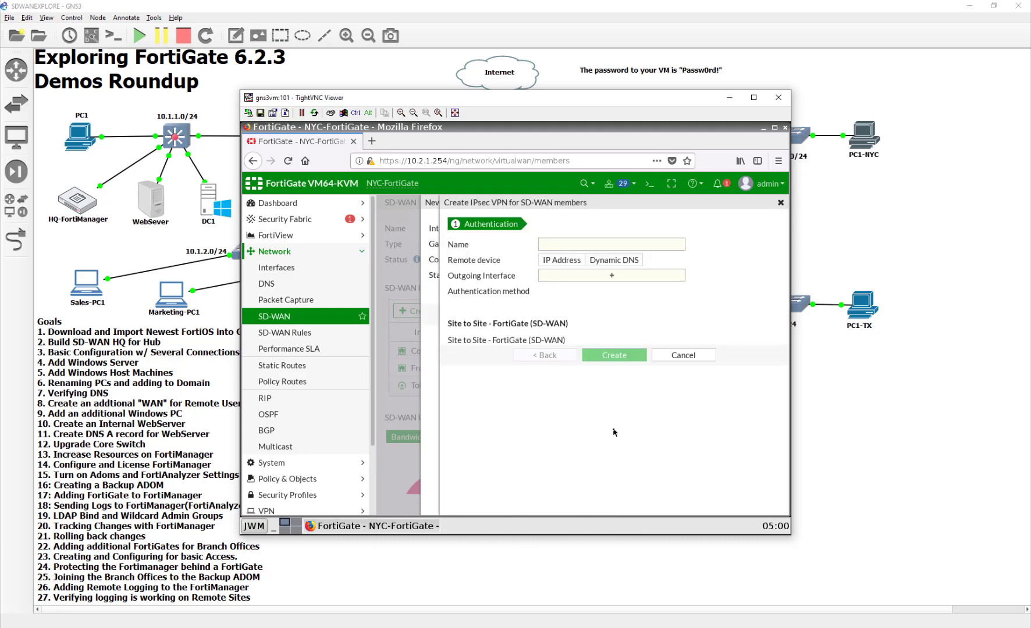
pyautogui.click(568, 243)
pyautogui.write('ToHQ2')
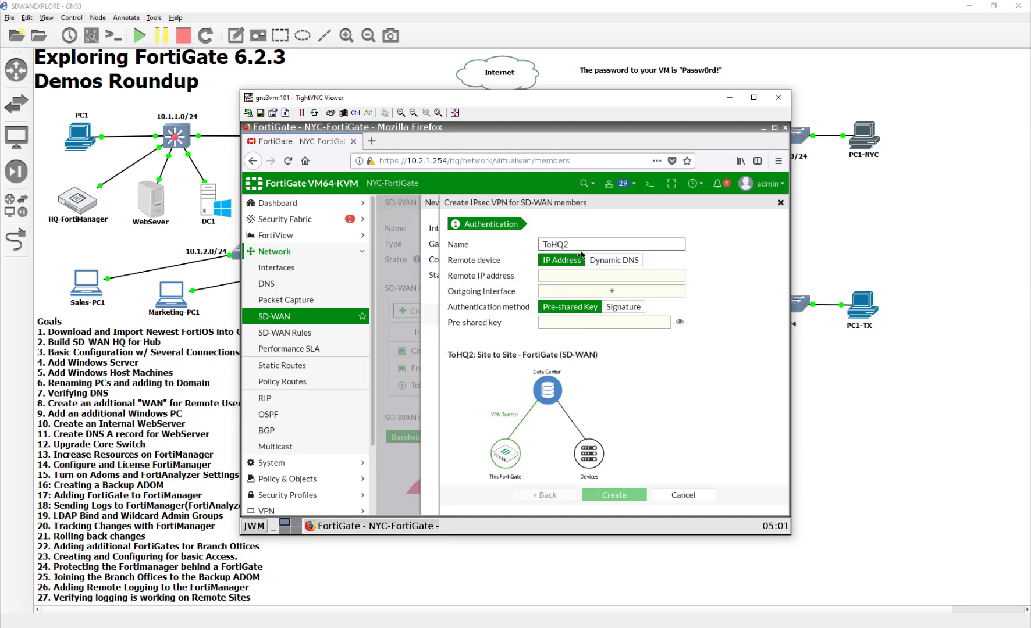
pyautogui.click(583, 276)
pyautogui.write('10')
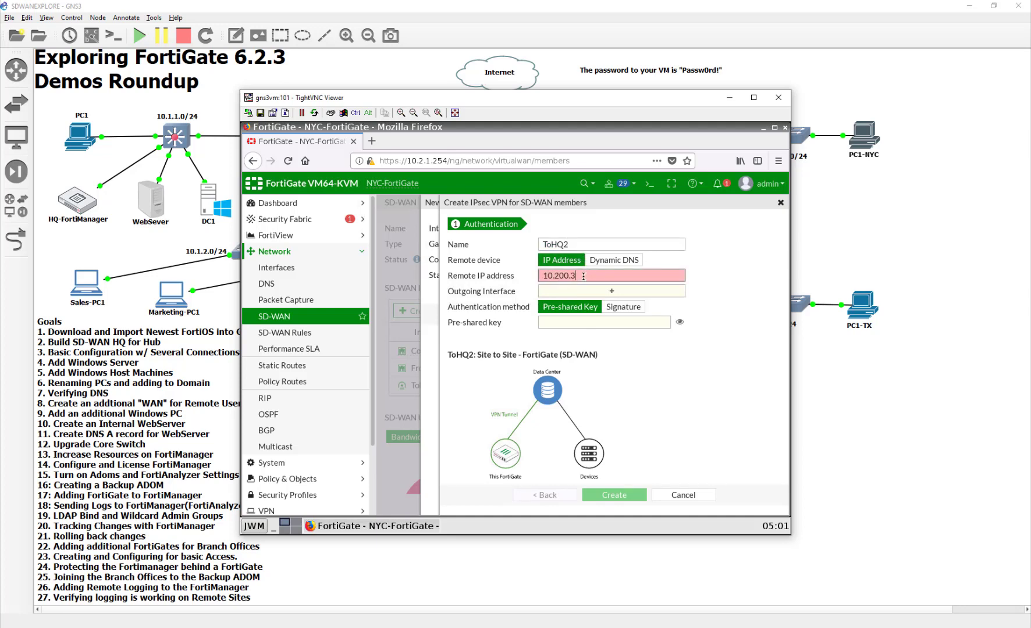
pyautogui.write('.200.2.1')
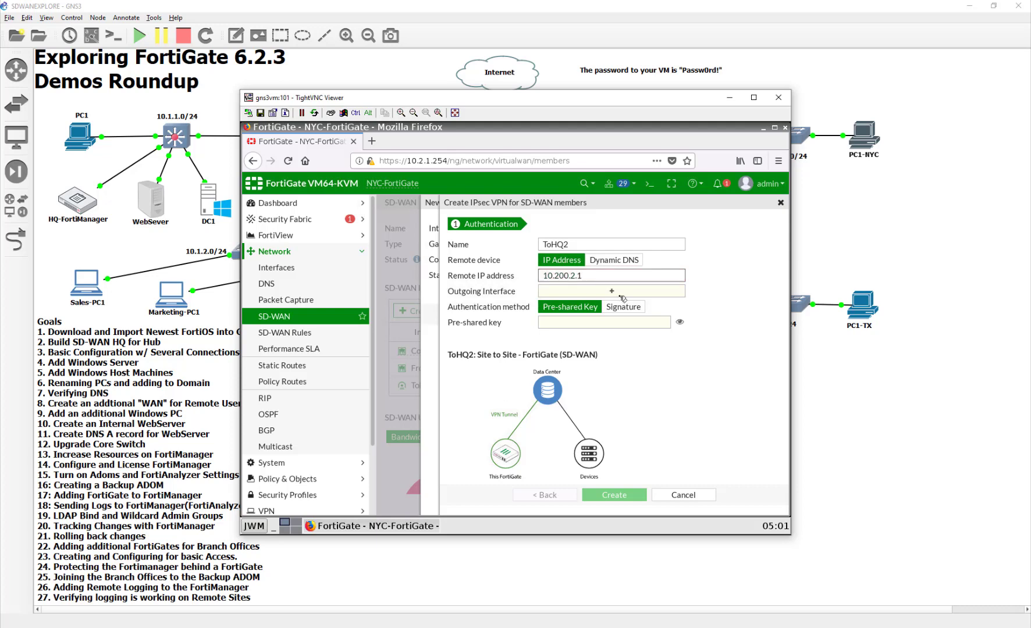
# Use Frontier (port2) as outgoing interface, enter the pre-shared key, and create the tunnel
pyautogui.click(620, 293)
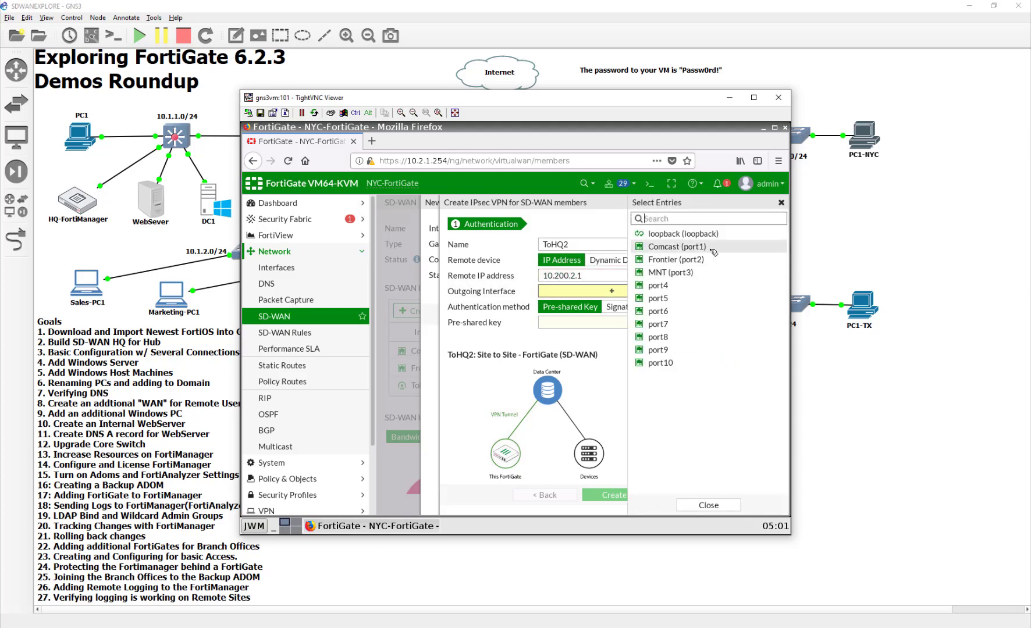
pyautogui.click(676, 259)
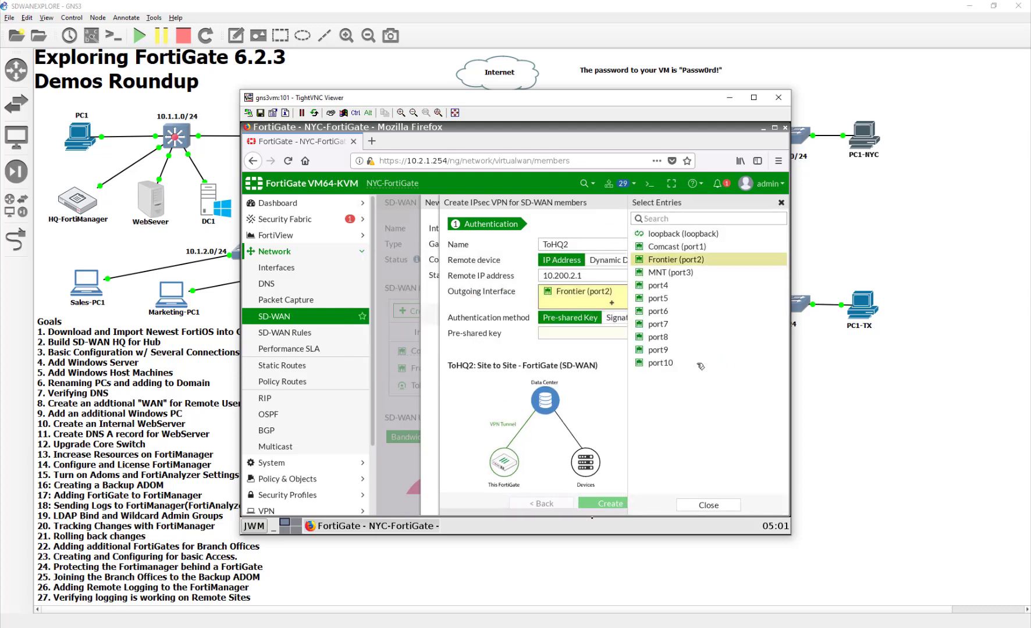
pyautogui.click(613, 363)
pyautogui.click(620, 334)
pyautogui.write('fortinet')
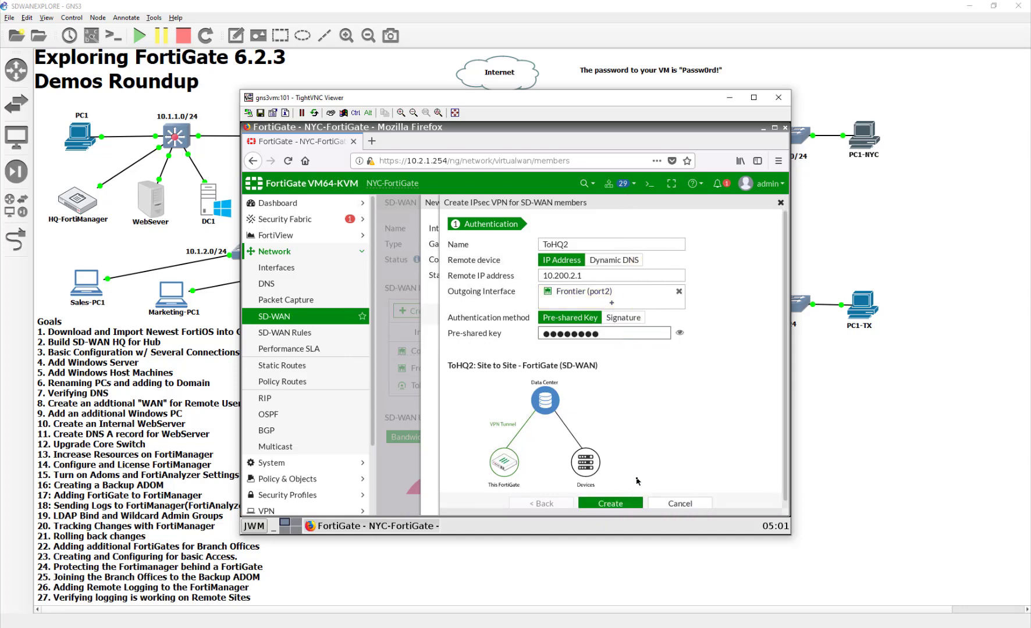
pyautogui.click(610, 502)
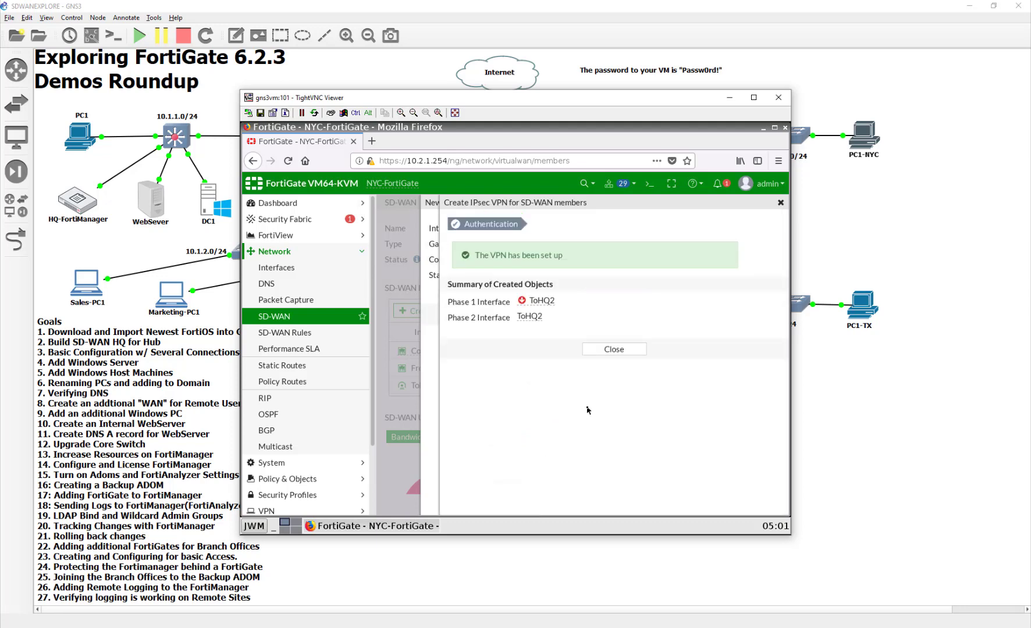
pyautogui.click(614, 349)
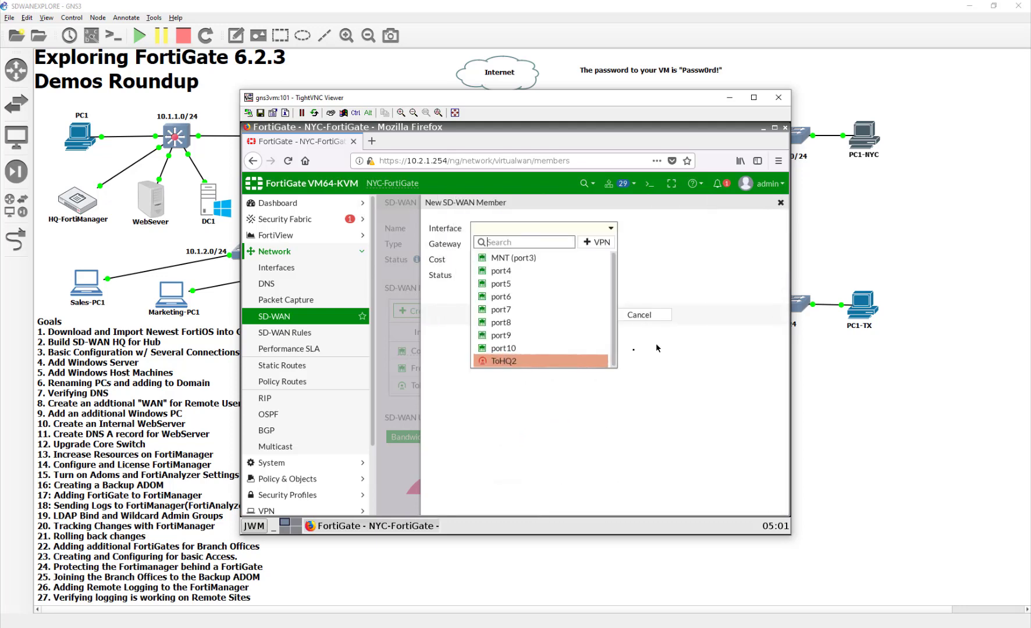
# Abandon the unfinished new SD-WAN member
pyautogui.click(612, 228)
pyautogui.click(558, 316)
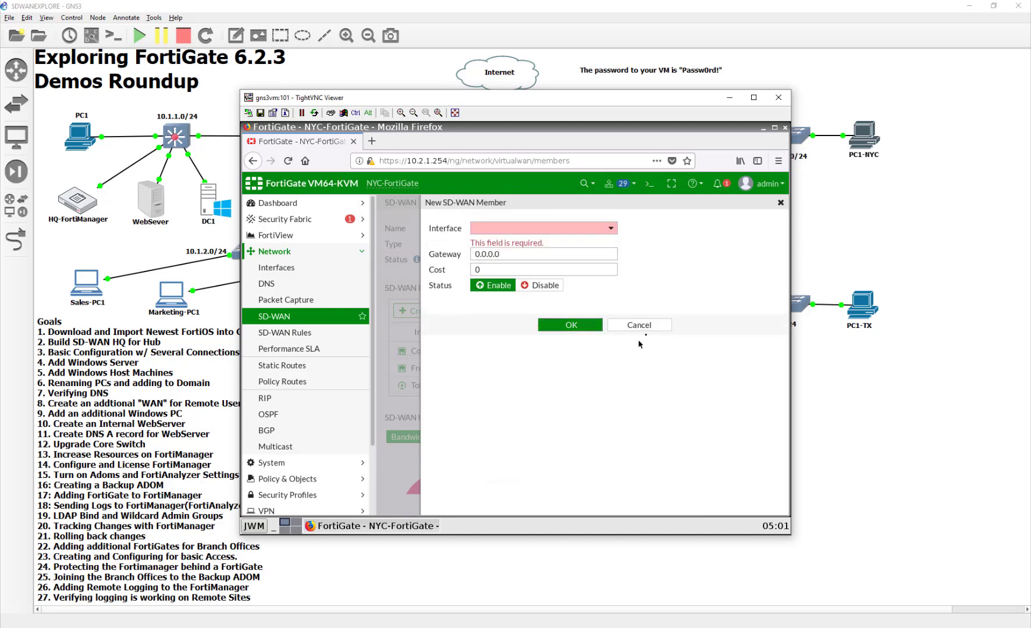
pyautogui.click(640, 325)
# Open ToHQ2 under SD-WAN > Frontier (port2) on the Interfaces page for editing
pyautogui.click(274, 267)
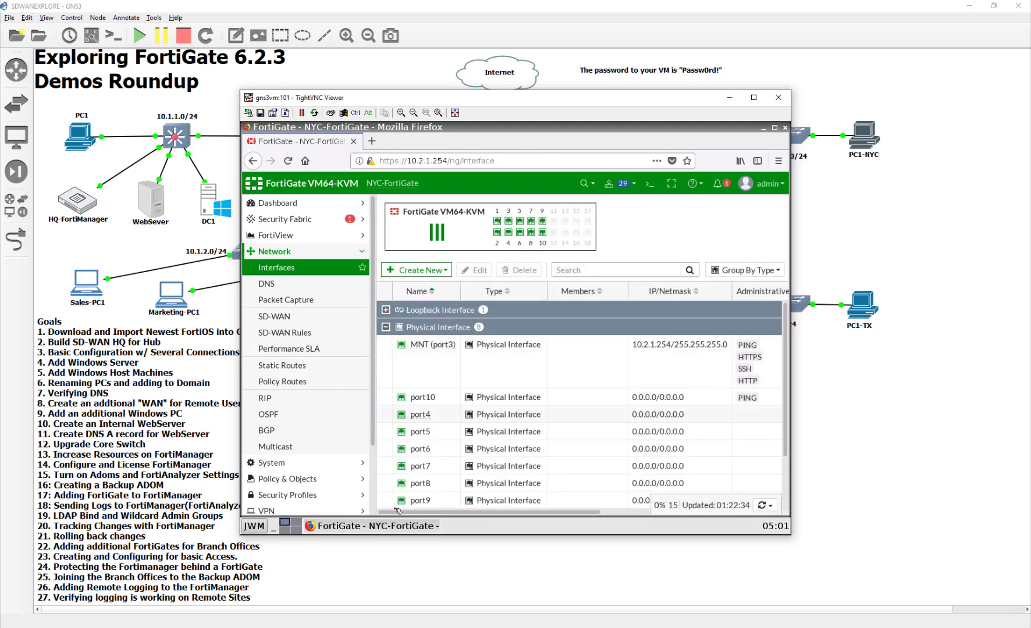
pyautogui.scroll(-2, 399, 483)
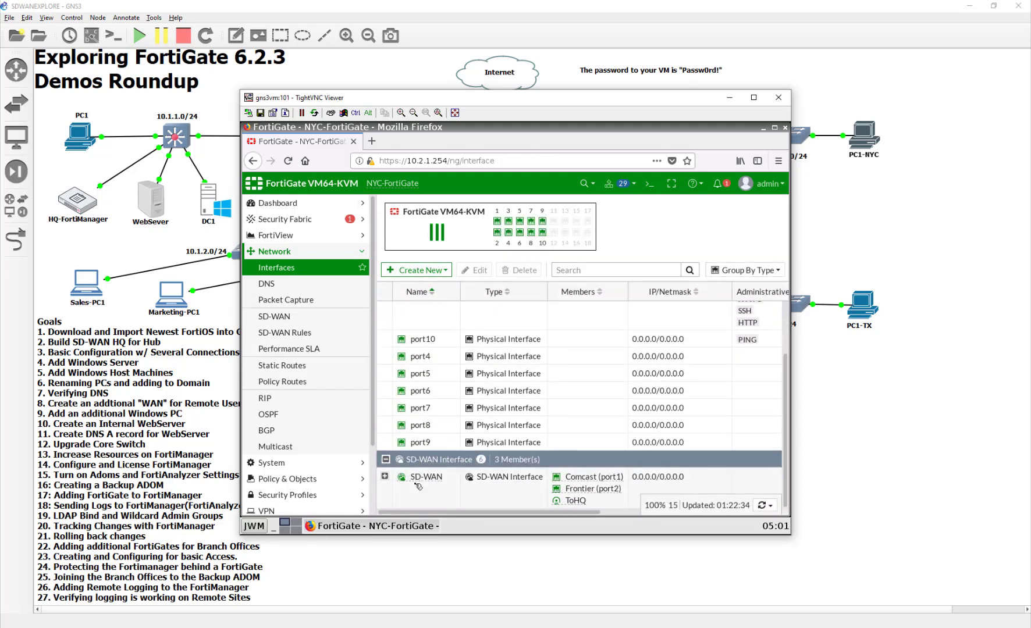
pyautogui.click(385, 477)
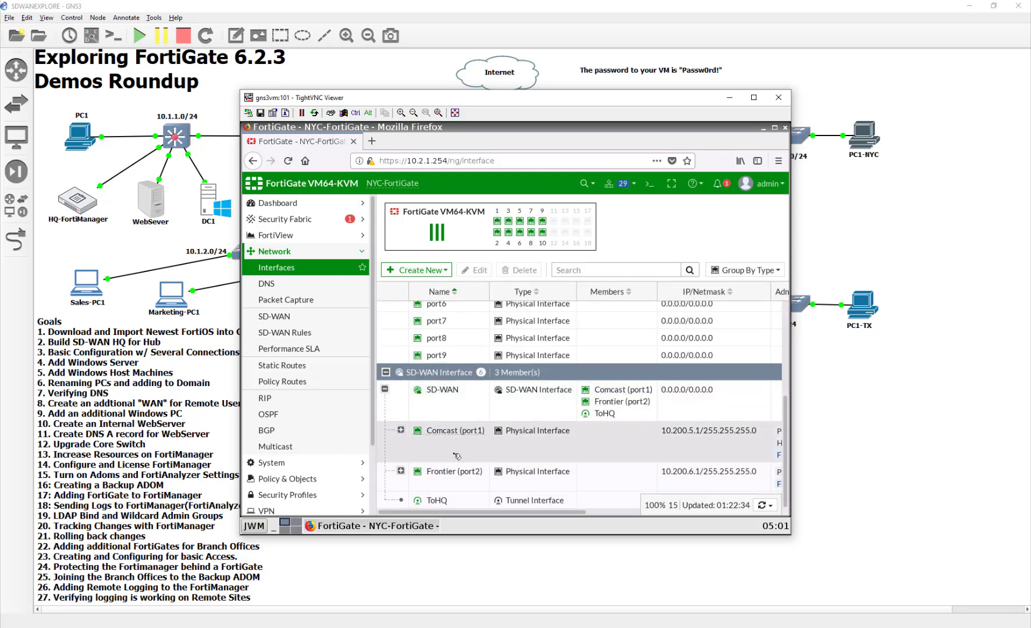
pyautogui.click(405, 477)
pyautogui.click(401, 471)
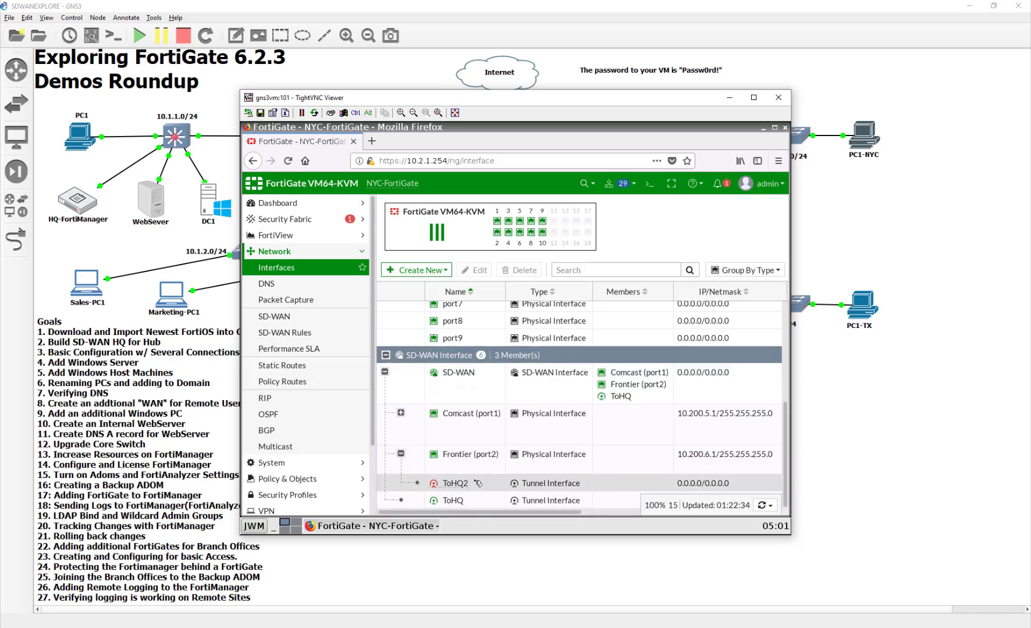
pyautogui.doubleClick(451, 482)
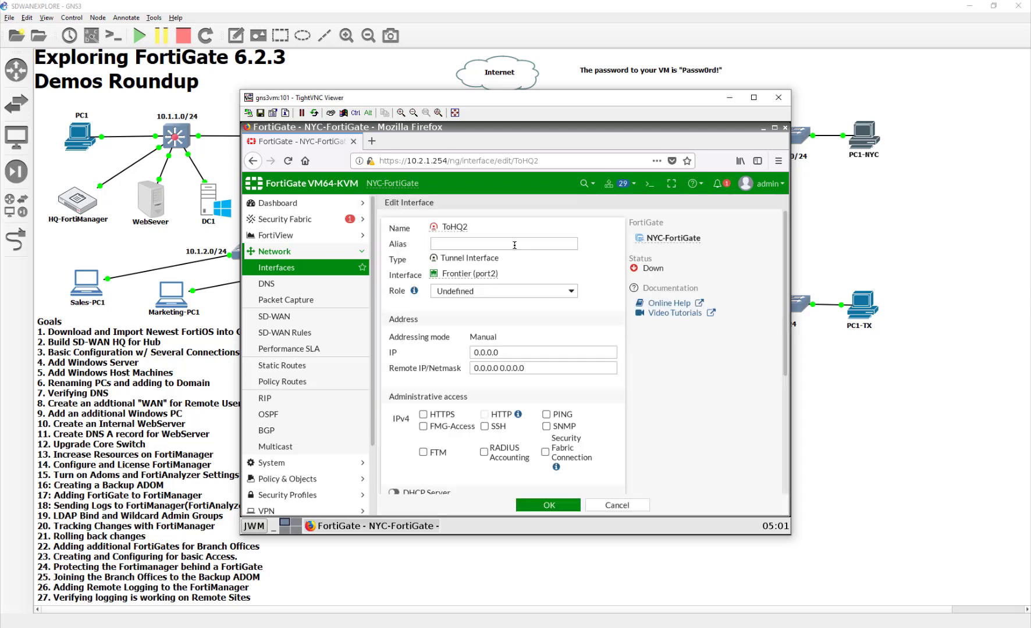
# Give ToHQ2 IP 10.10.20.4, remote 10.10.20.3/32, allow PING, and save it
pyautogui.tripleClick(514, 357)
pyautogui.write('10')
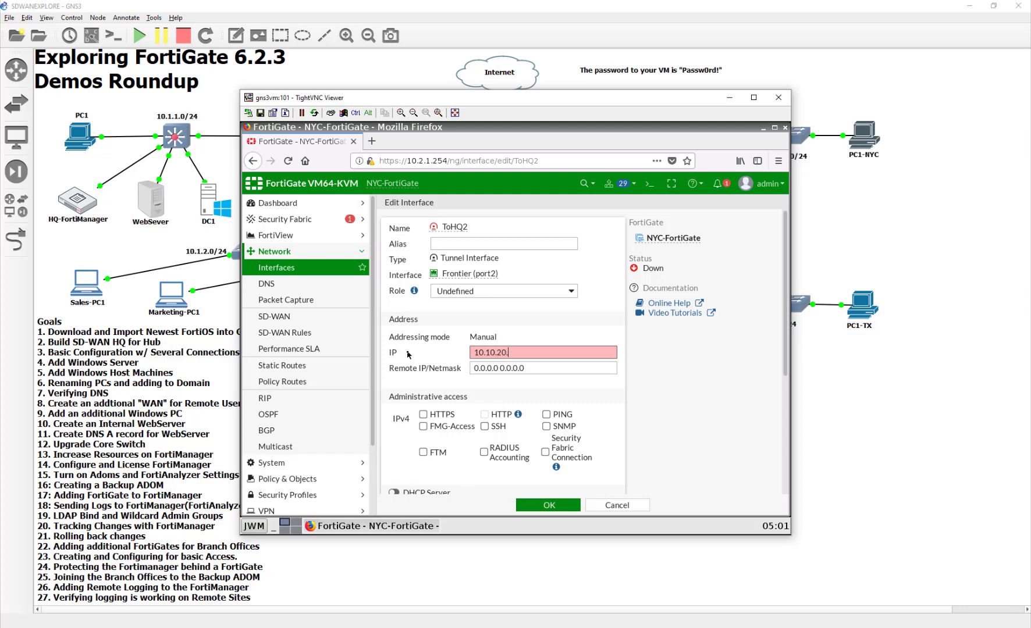
pyautogui.write('.10.20.4')
pyautogui.press('Tab')
pyautogui.write('10')
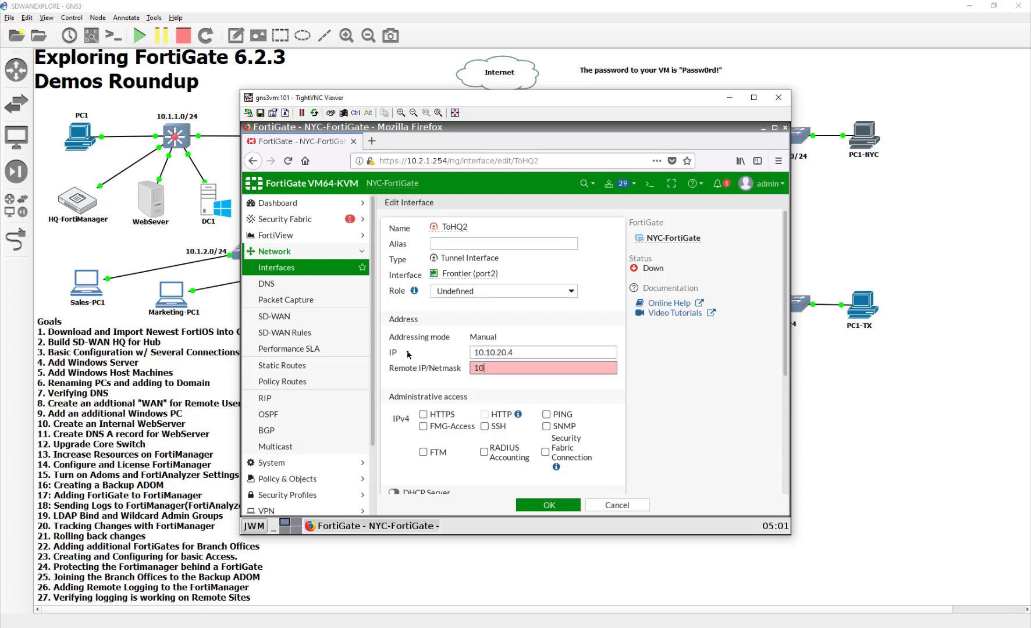
pyautogui.write('.10.20.3/32')
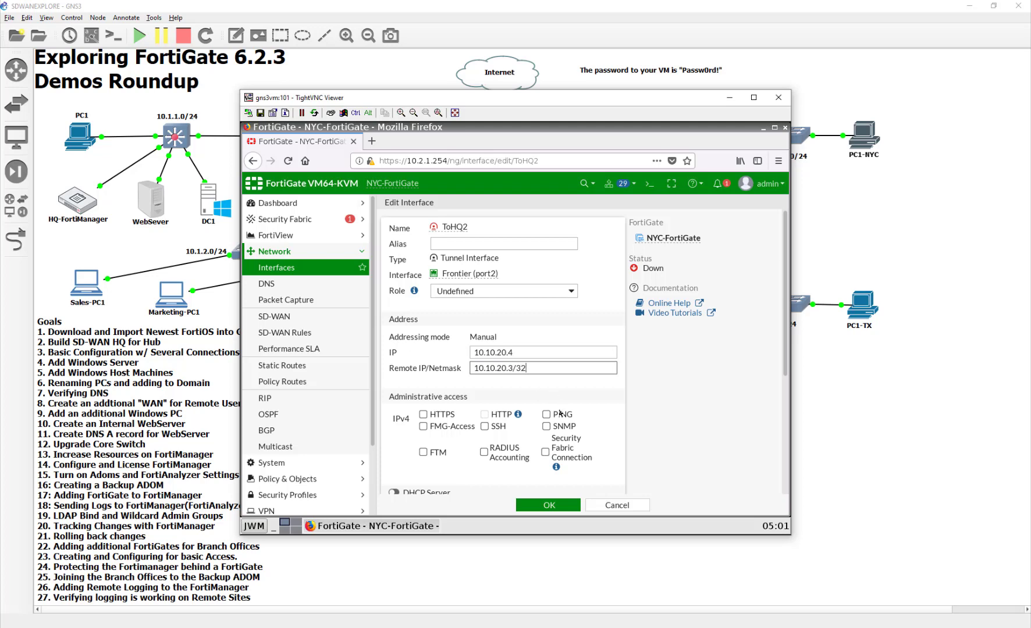
pyautogui.click(559, 413)
pyautogui.click(550, 505)
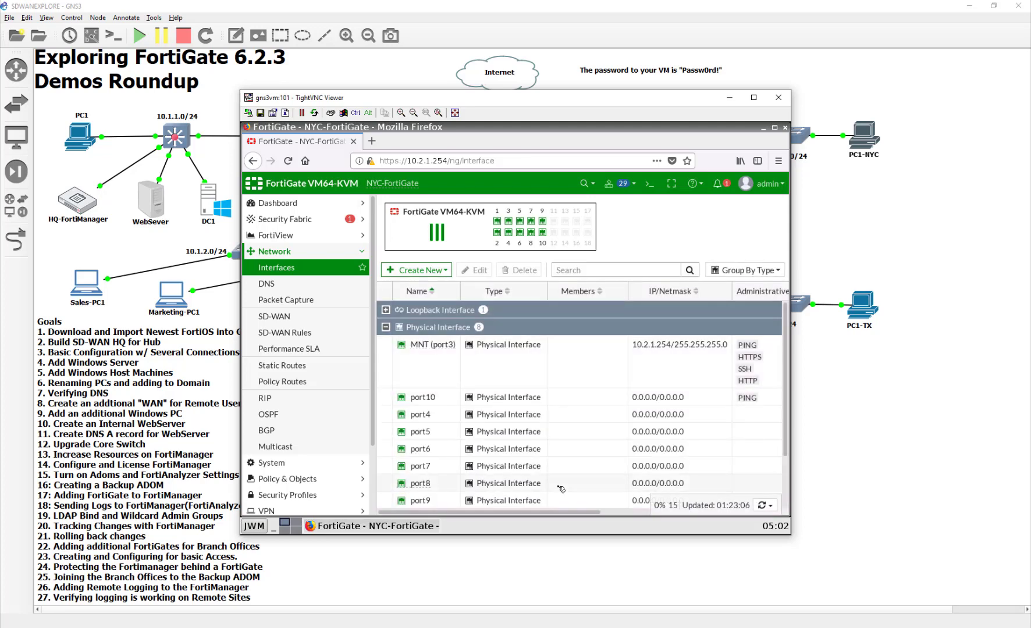
pyautogui.scroll(-2, 587, 445)
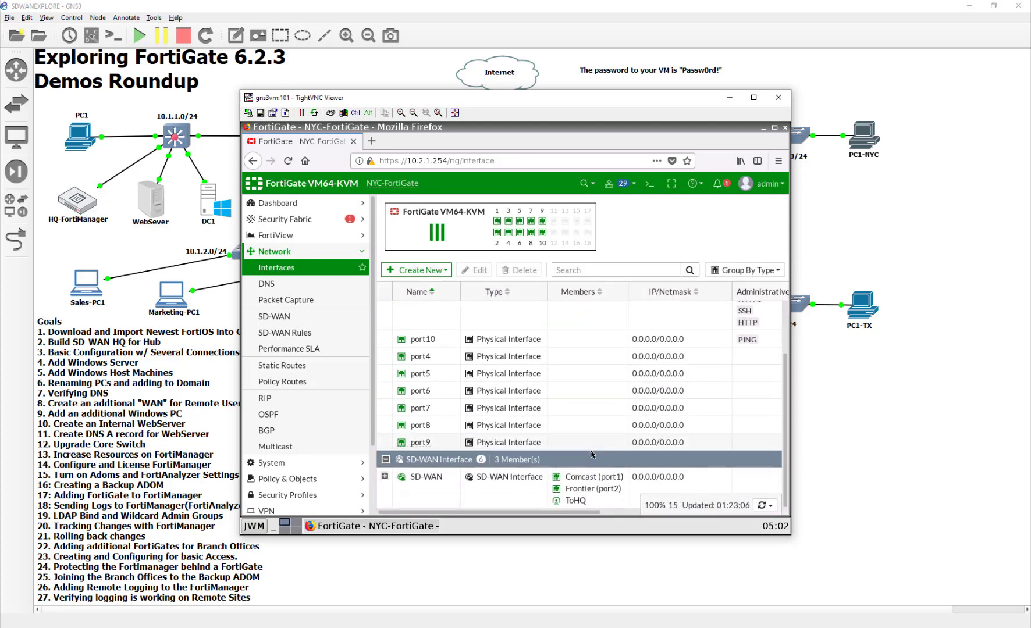
pyautogui.click(292, 316)
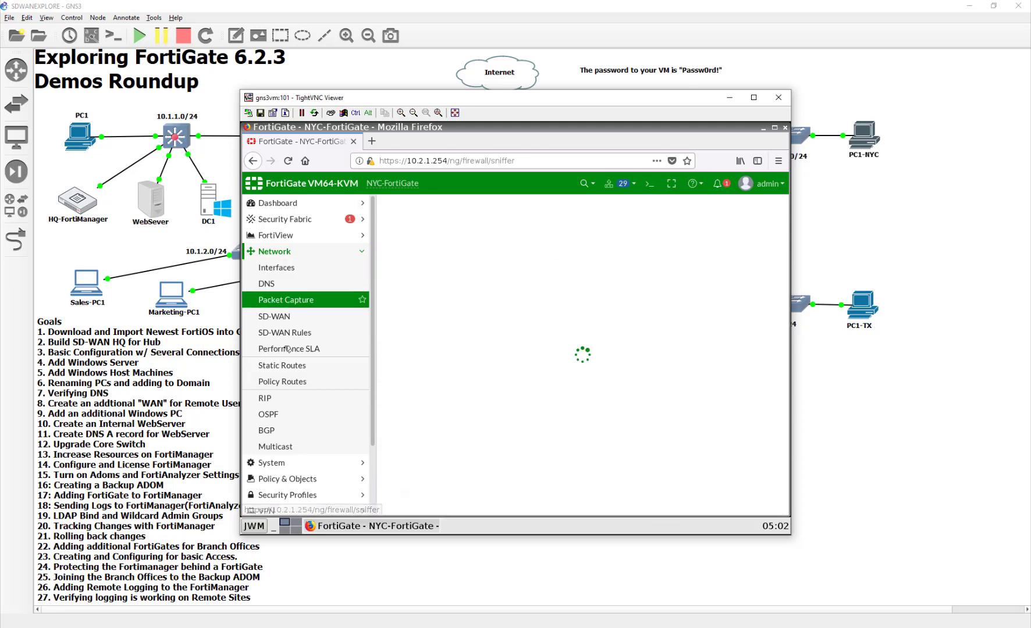
# Add ToHQ2 as NYC-FortiGate's SD-WAN member with gateway 10.10.20.3 and apply
pyautogui.click(285, 335)
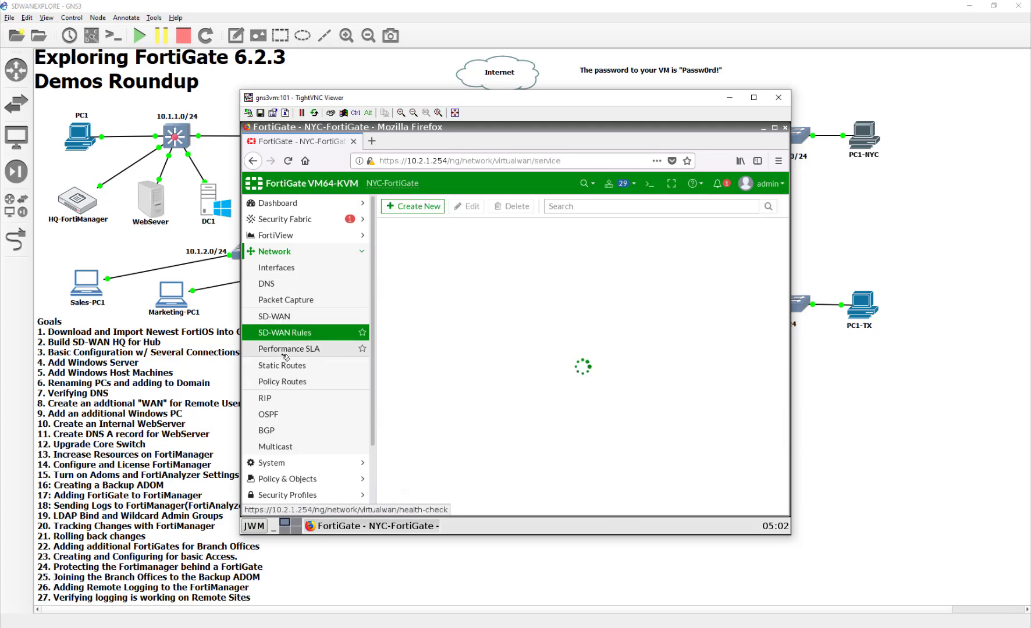
pyautogui.click(285, 321)
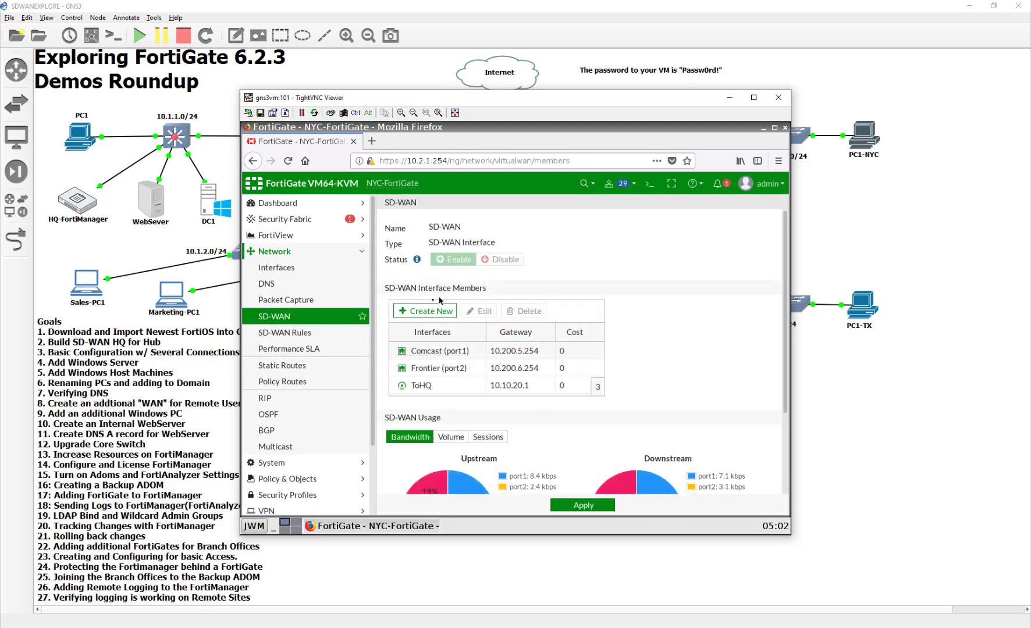
pyautogui.click(428, 313)
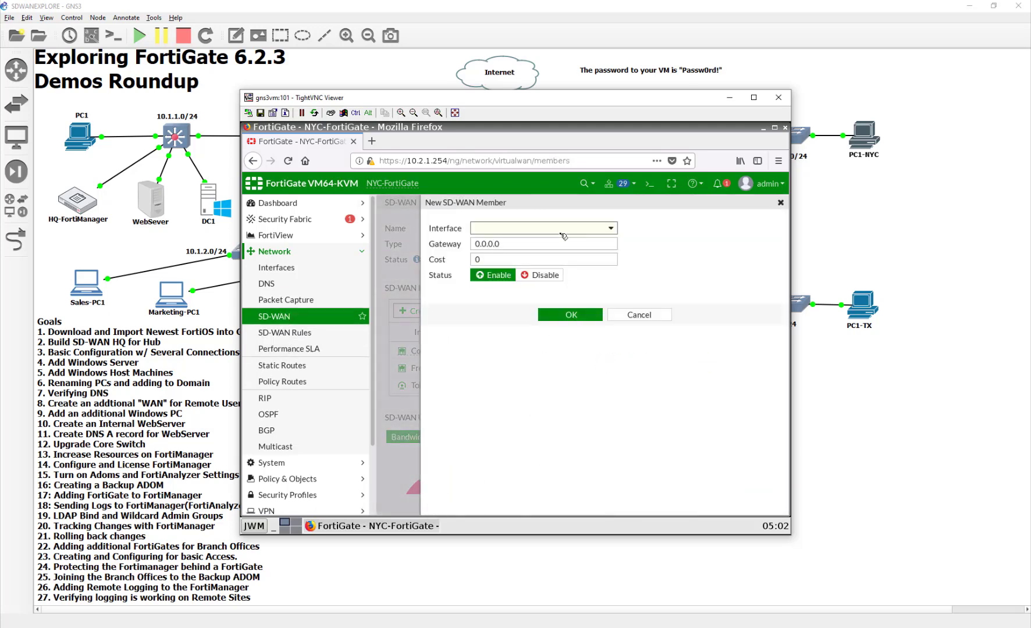
pyautogui.click(559, 230)
pyautogui.click(541, 362)
pyautogui.press('Tab')
pyautogui.write('10')
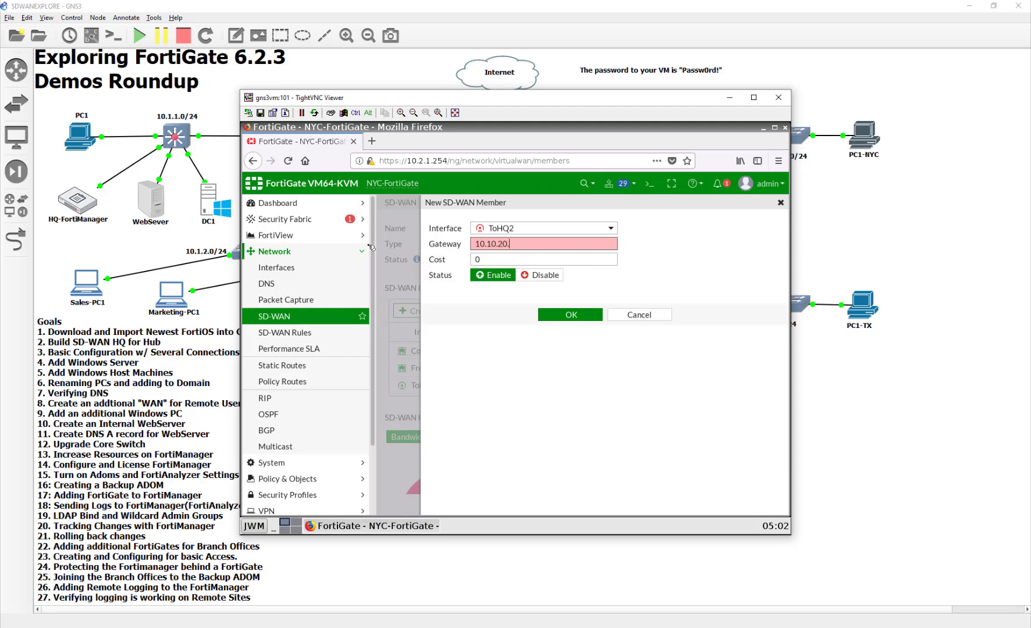
pyautogui.write('.10.20.3')
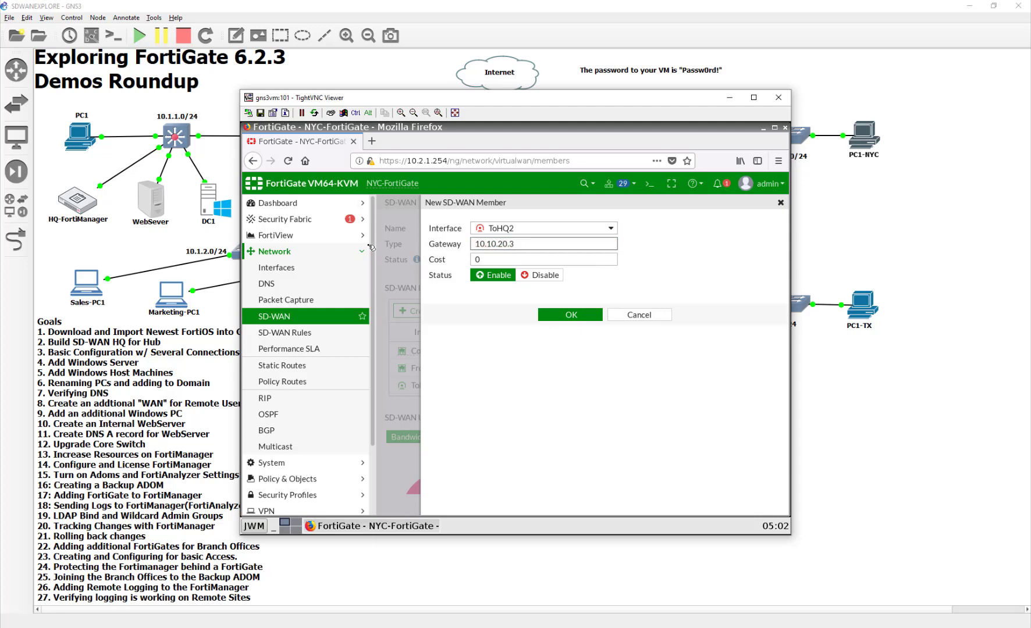
pyautogui.click(568, 316)
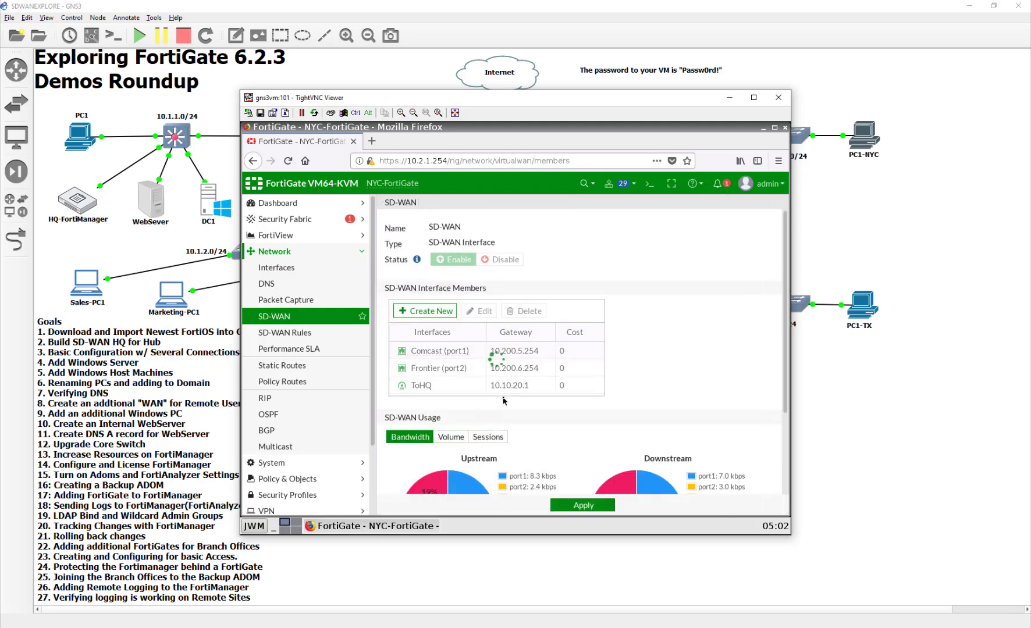
pyautogui.click(602, 505)
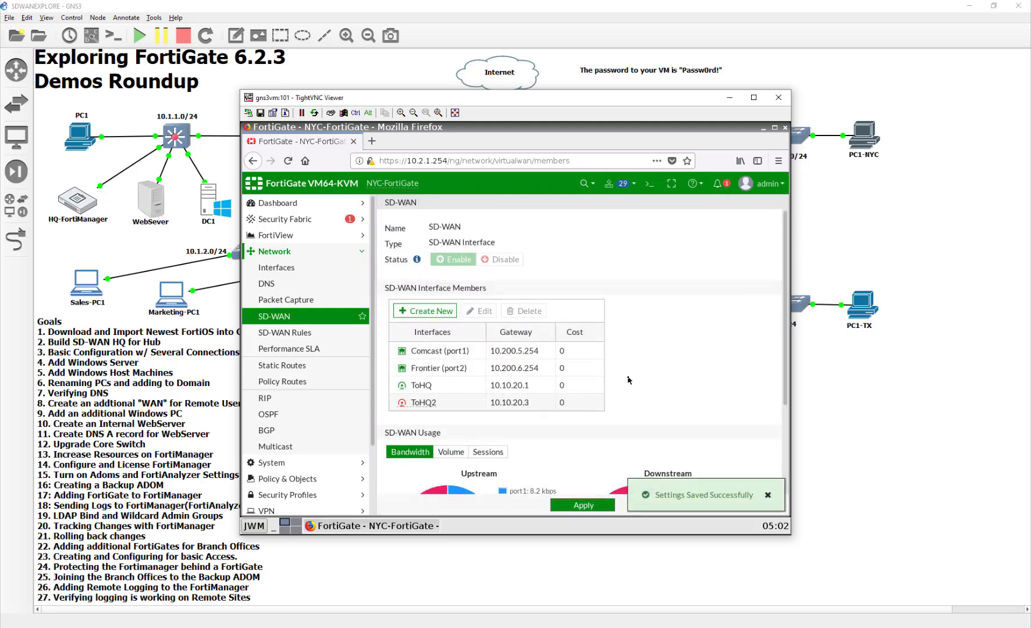
pyautogui.scroll(-3, 579, 408)
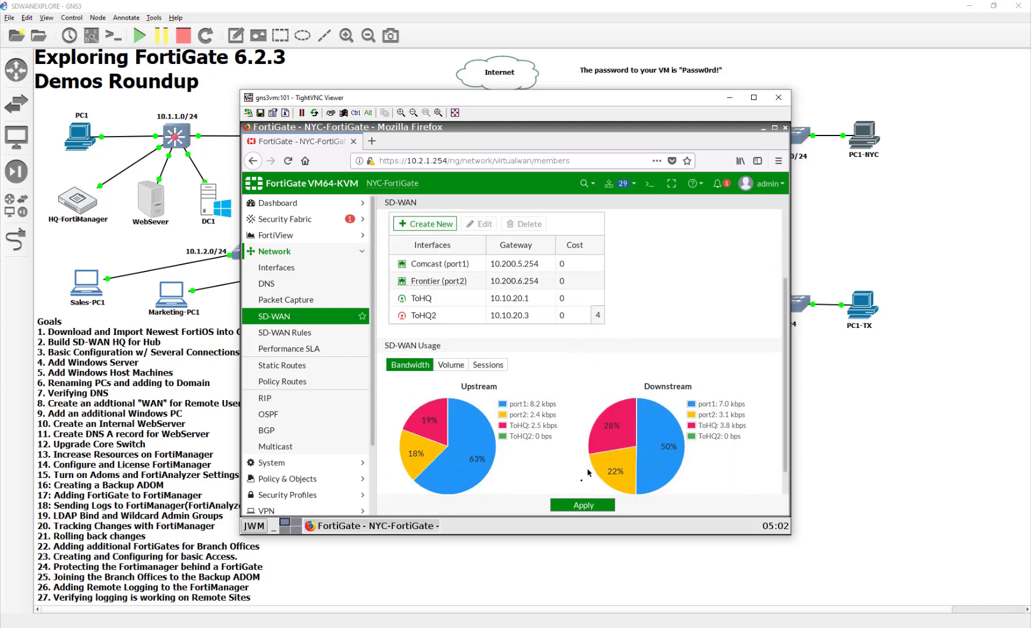
pyautogui.click(584, 506)
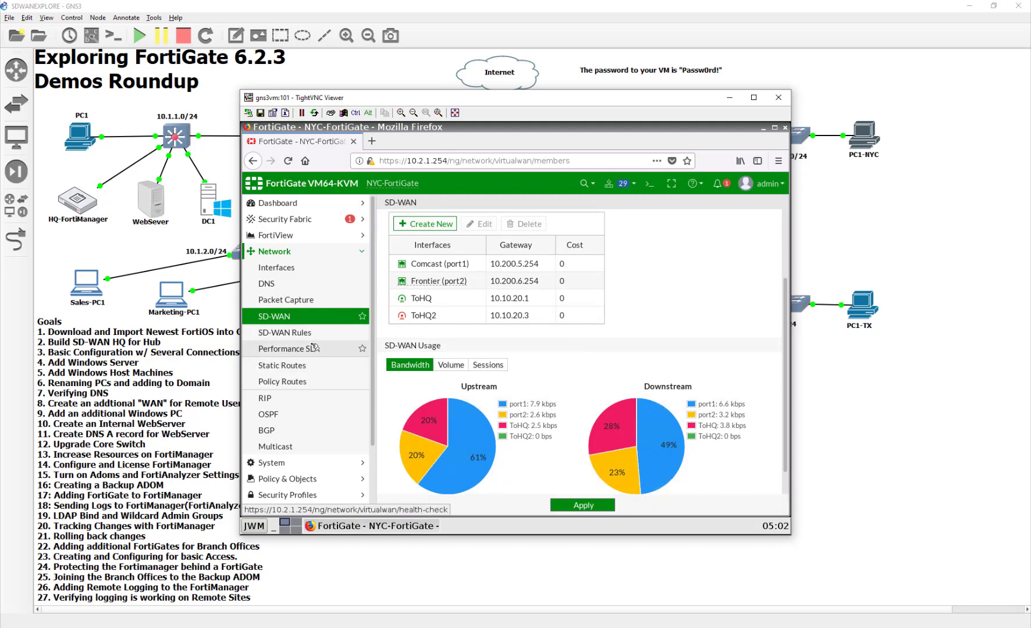
# Add ToHQ2 alongside ToHQ as a VPN_HCK health-check participant and save
pyautogui.click(314, 348)
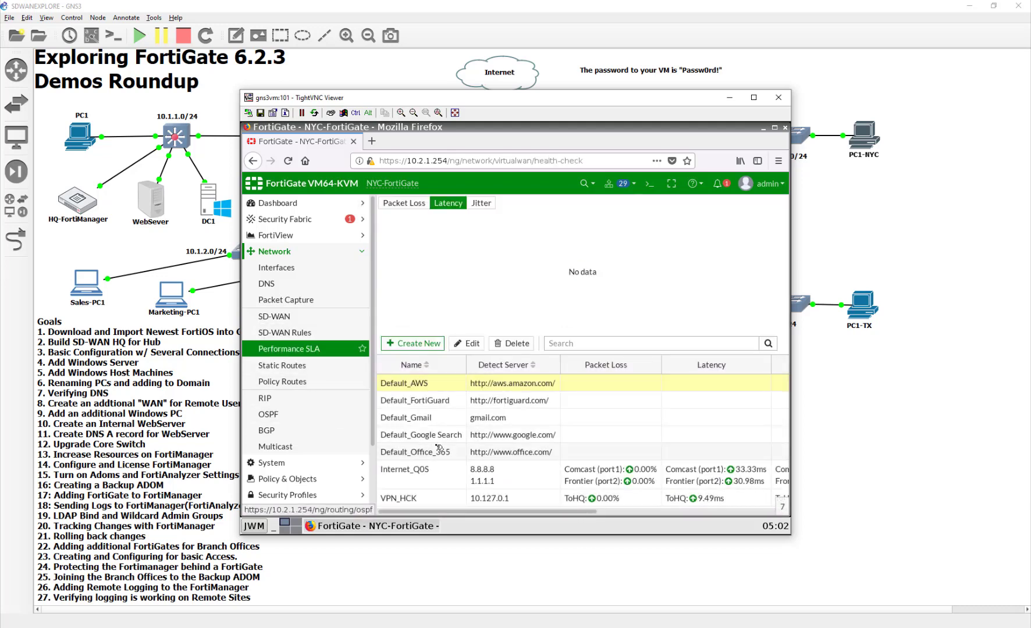
pyautogui.doubleClick(507, 504)
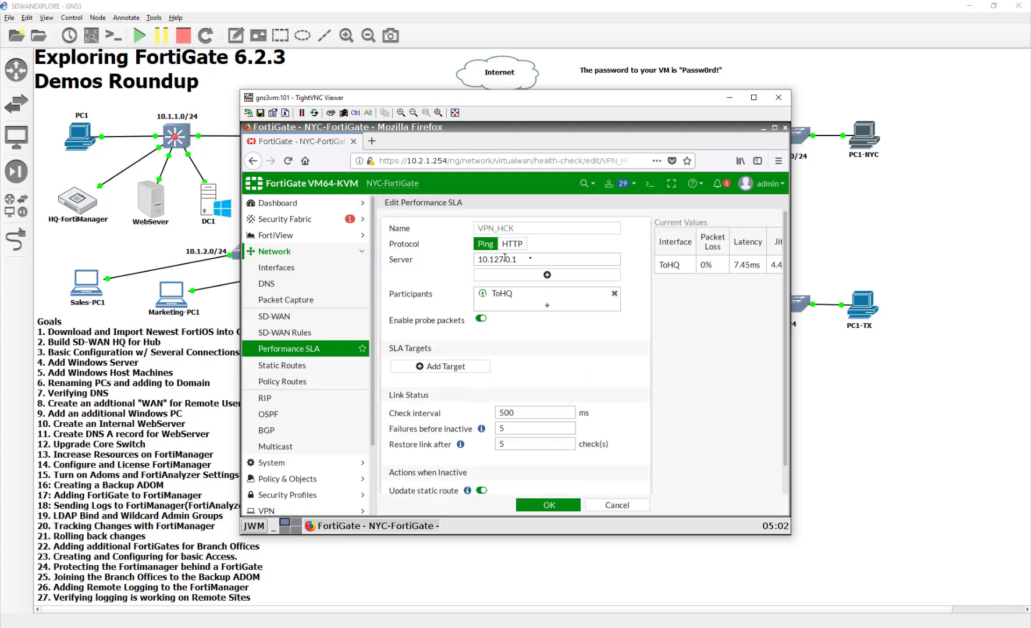
pyautogui.click(550, 309)
pyautogui.click(551, 295)
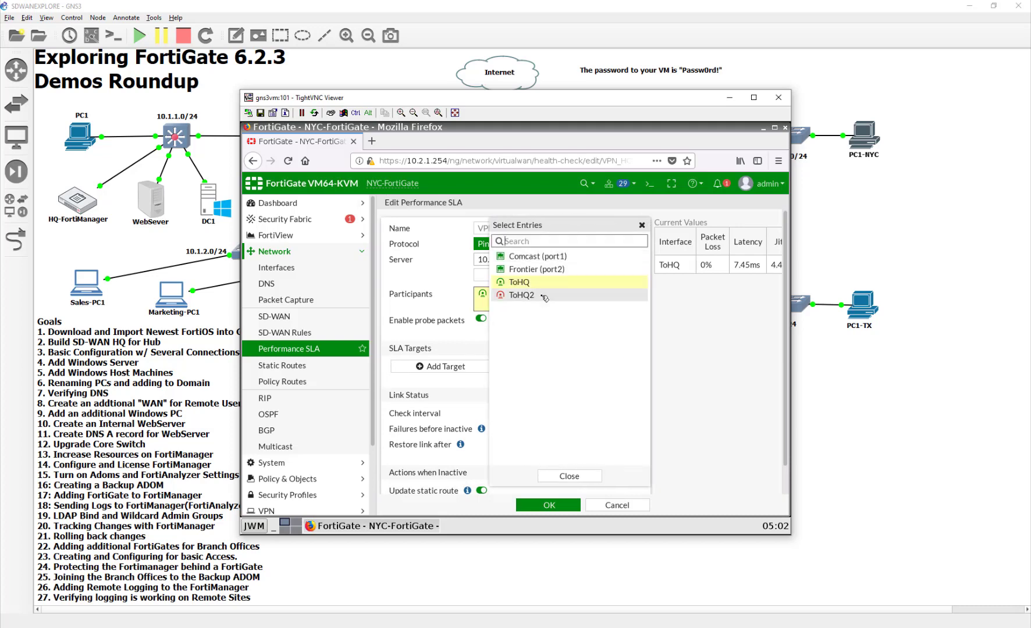
pyautogui.click(566, 475)
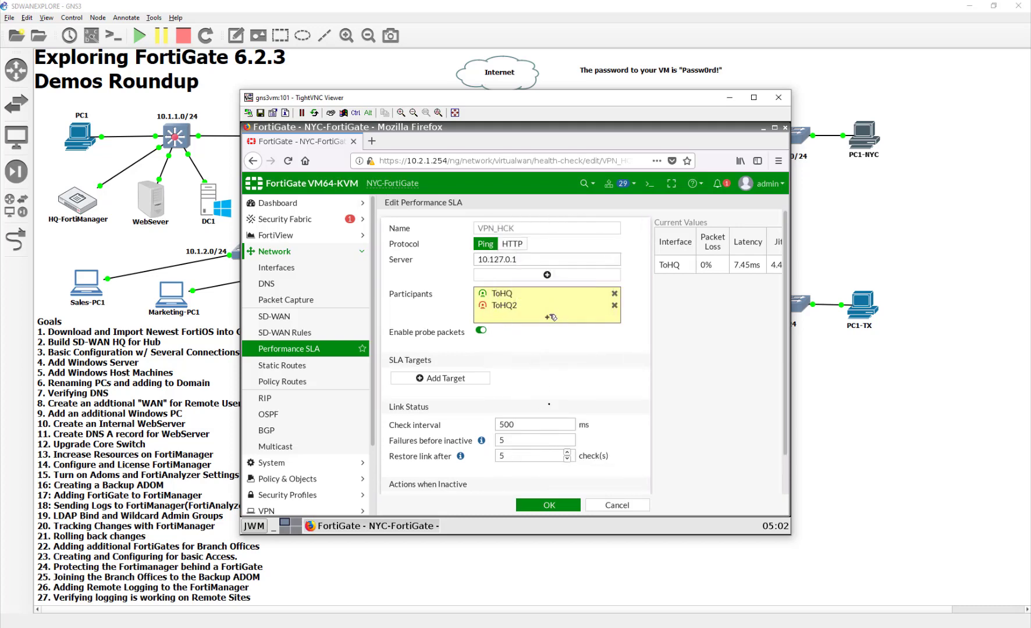
pyautogui.click(550, 505)
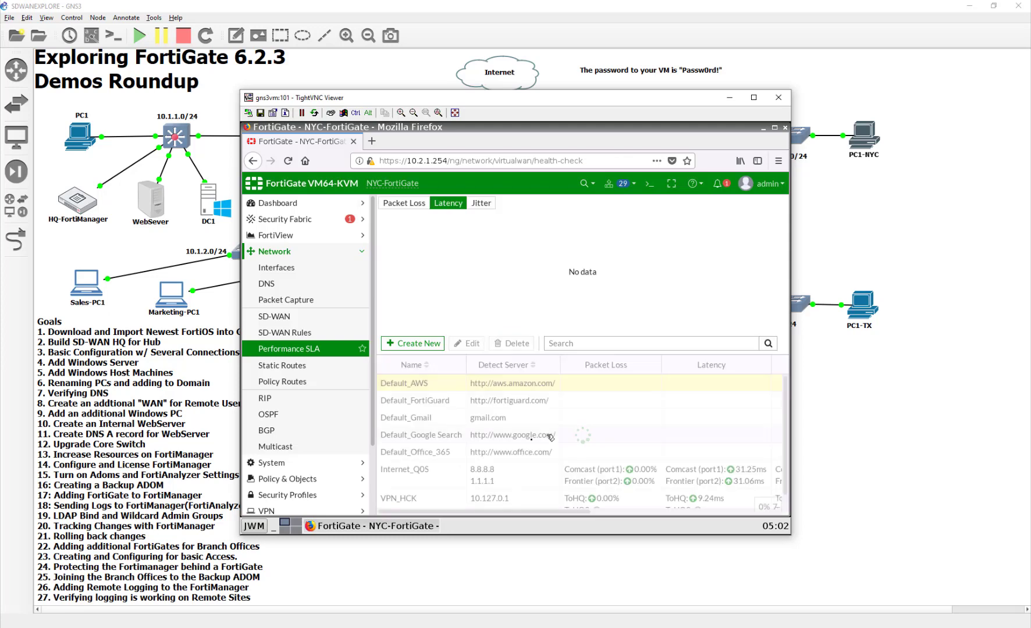
# Refresh the VPN_HCK graph and confirm ToHQ2 latency near 9.83ms with no packet loss
pyautogui.scroll(-1, 649, 489)
pyautogui.click(626, 499)
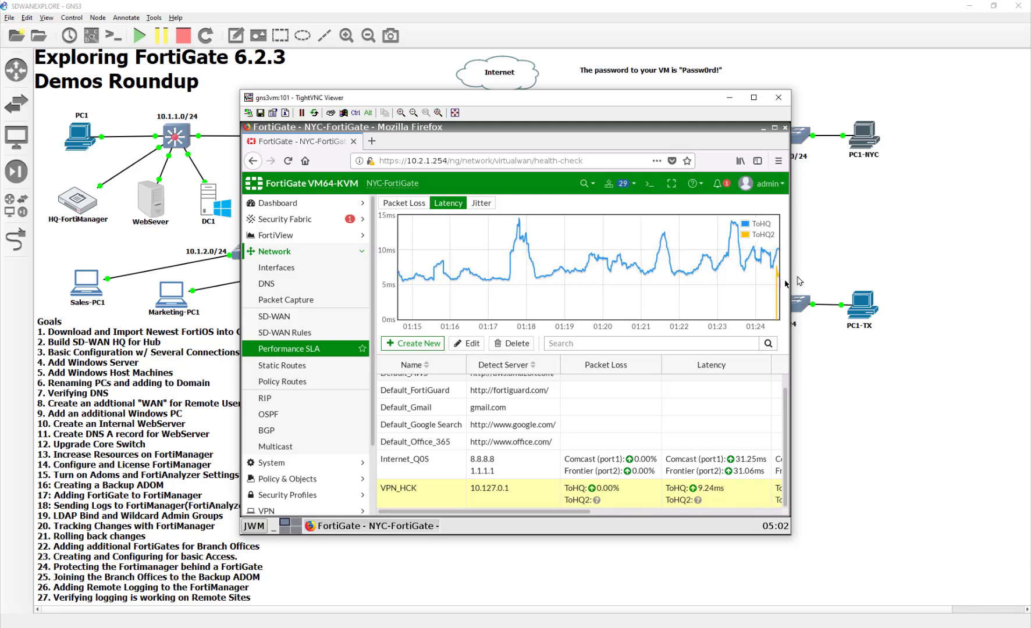
pyautogui.moveTo(777, 274)
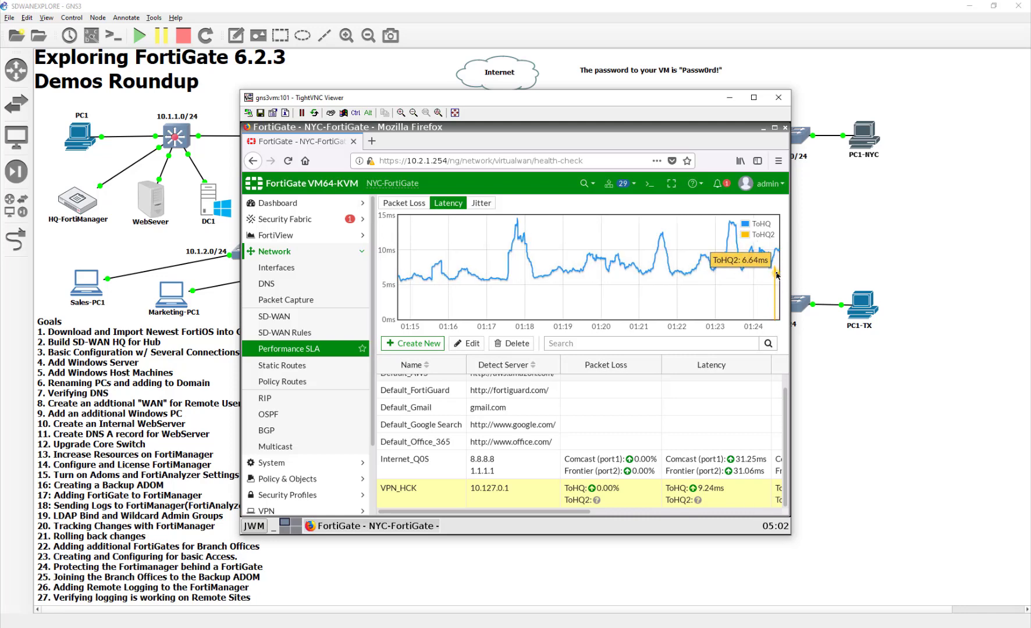
pyautogui.press('F5')
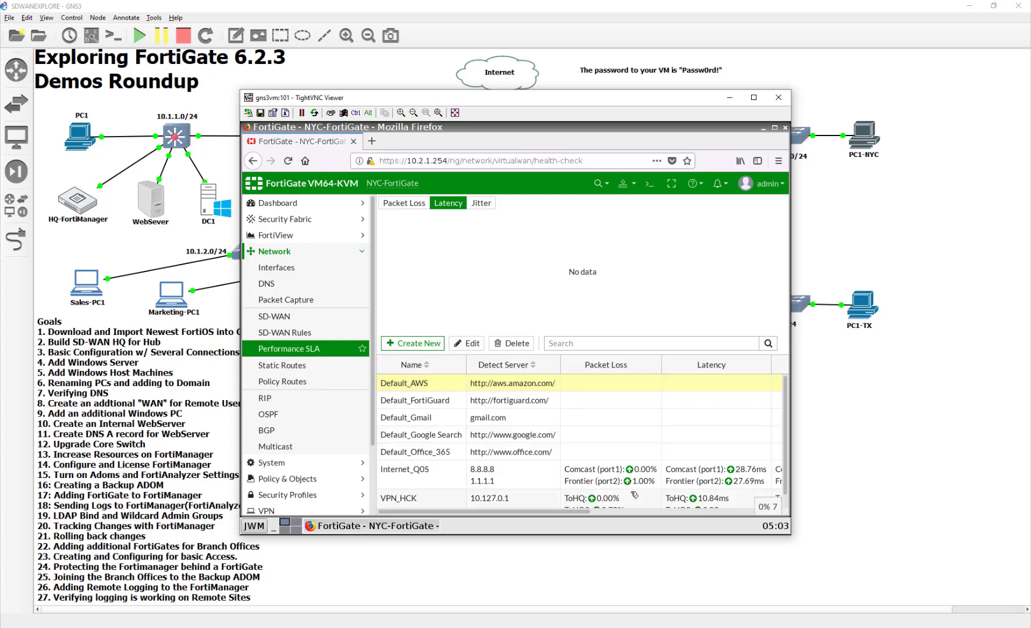
pyautogui.scroll(-1, 672, 496)
pyautogui.click(657, 512)
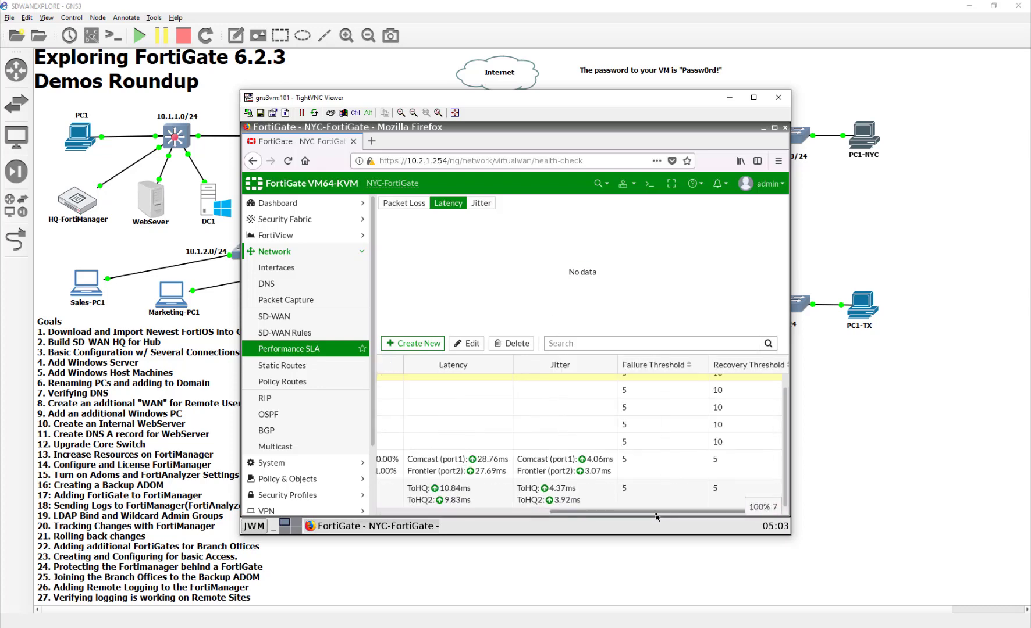
pyautogui.hscroll(-5, 649, 512)
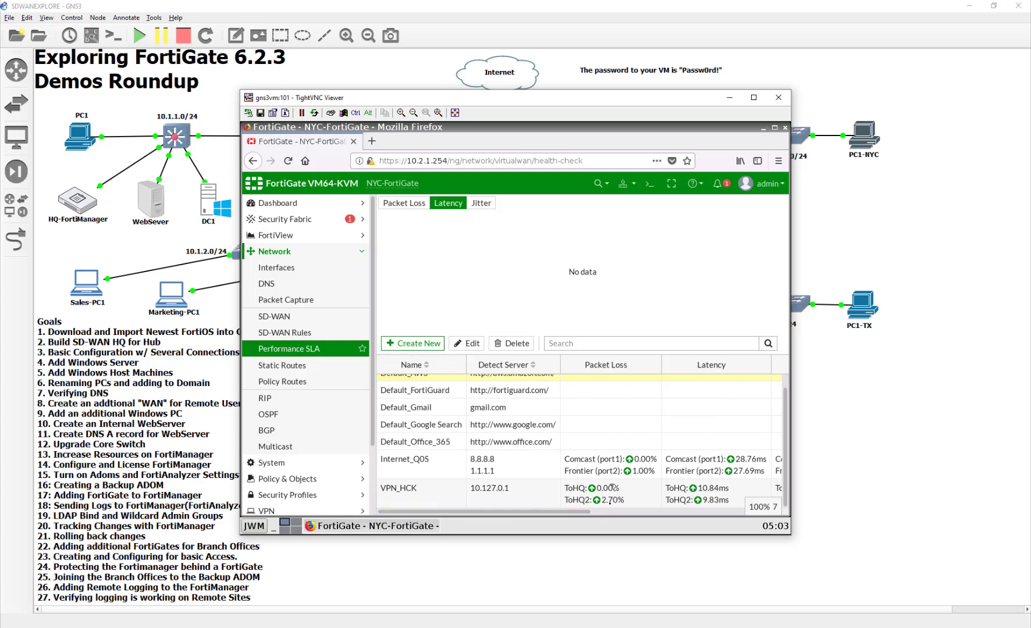
pyautogui.click(614, 565)
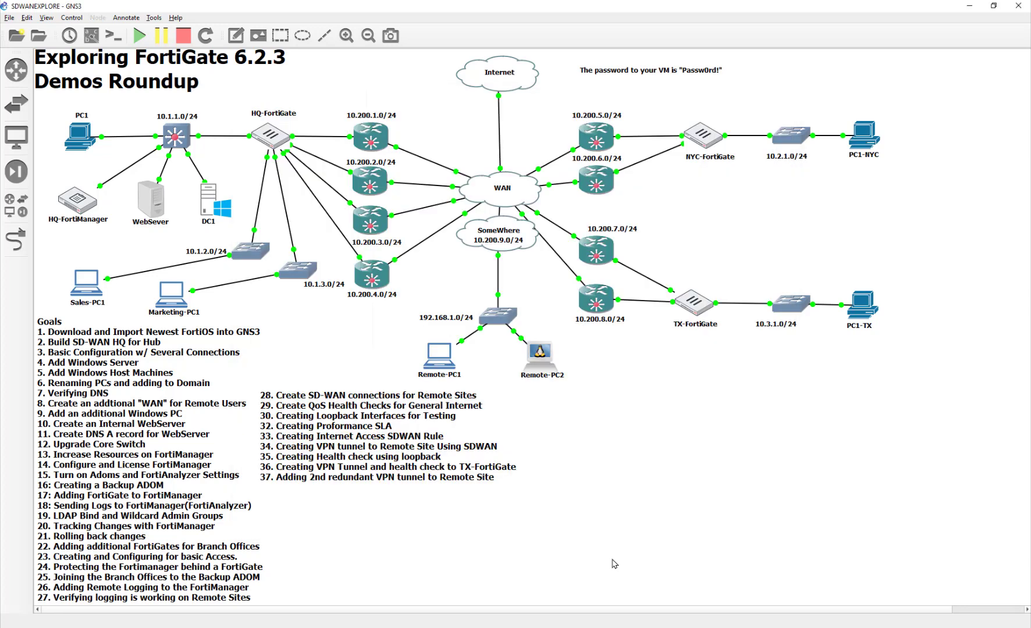
# Save the HQ-FortiGate SD-WAN settings on the DC1 remote desktop
pyautogui.hotkey('alt', 'Tab')
pyautogui.hotkey('alt', 'Tab')
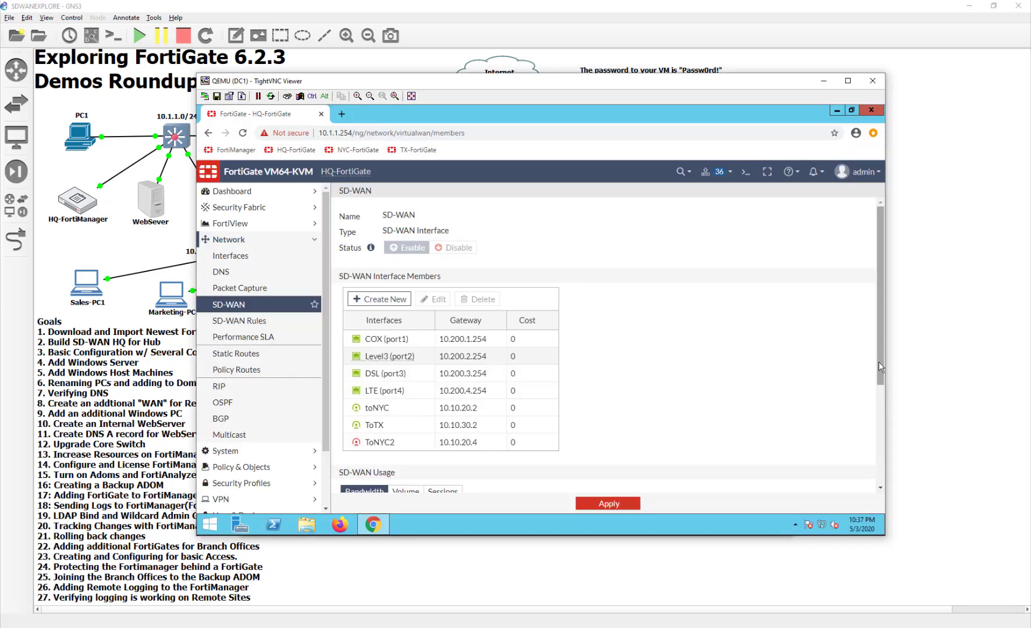
pyautogui.scroll(-3, 602, 436)
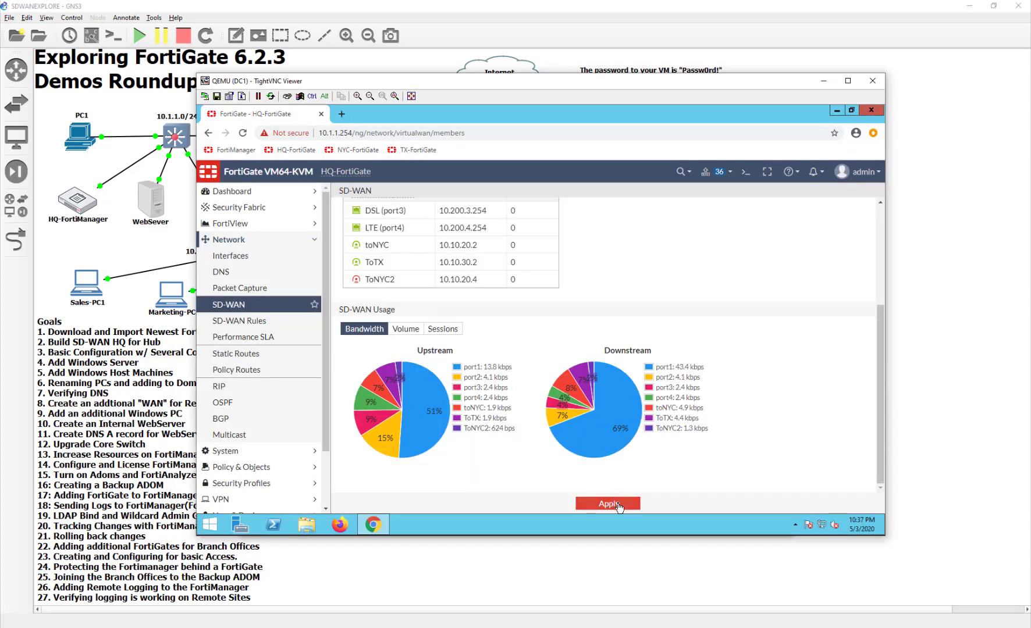
pyautogui.click(618, 504)
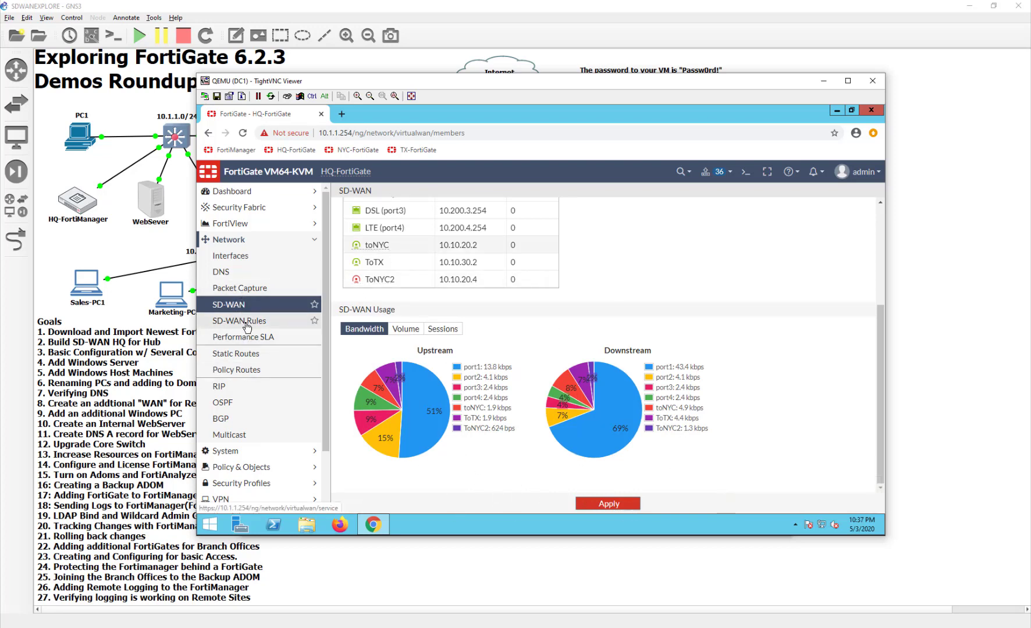
# Add ToNYC2 as a participant in the VPN_HCK_NTC performance SLA and save it
pyautogui.click(244, 338)
pyautogui.scroll(-1, 466, 432)
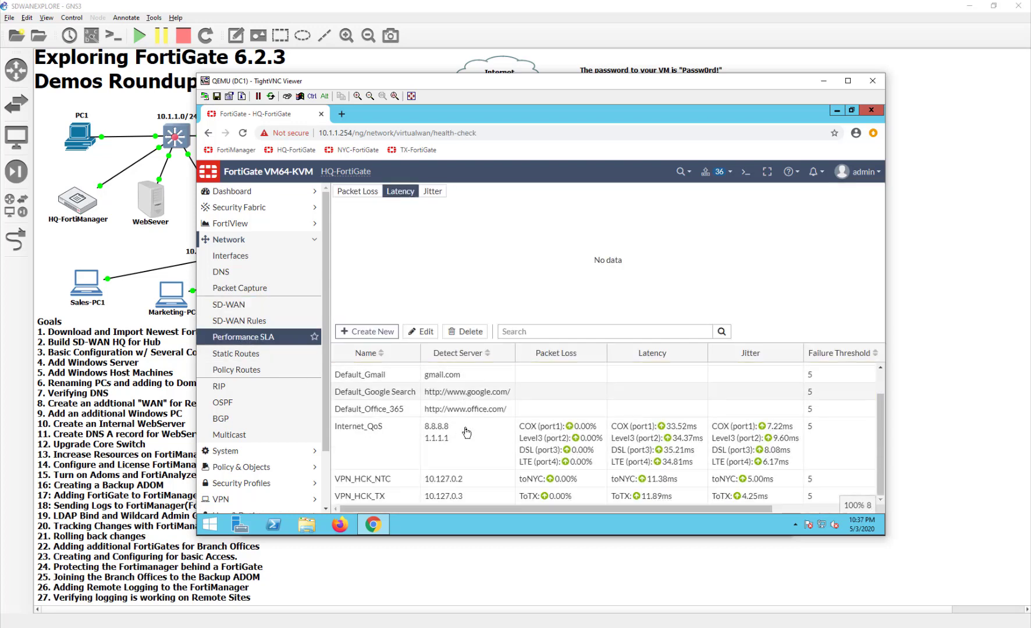
pyautogui.doubleClick(476, 488)
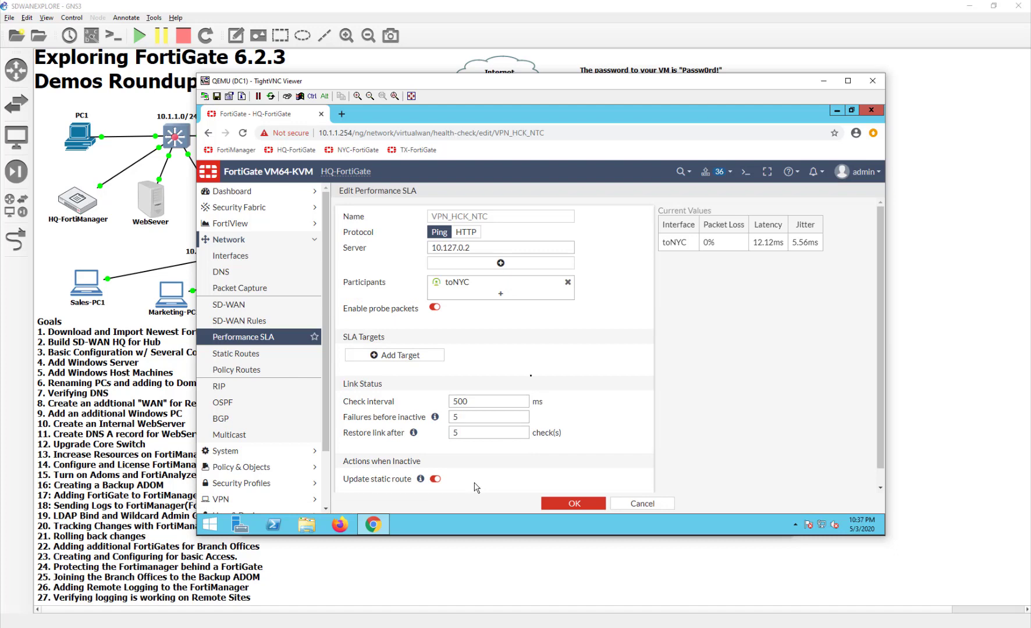
pyautogui.click(529, 293)
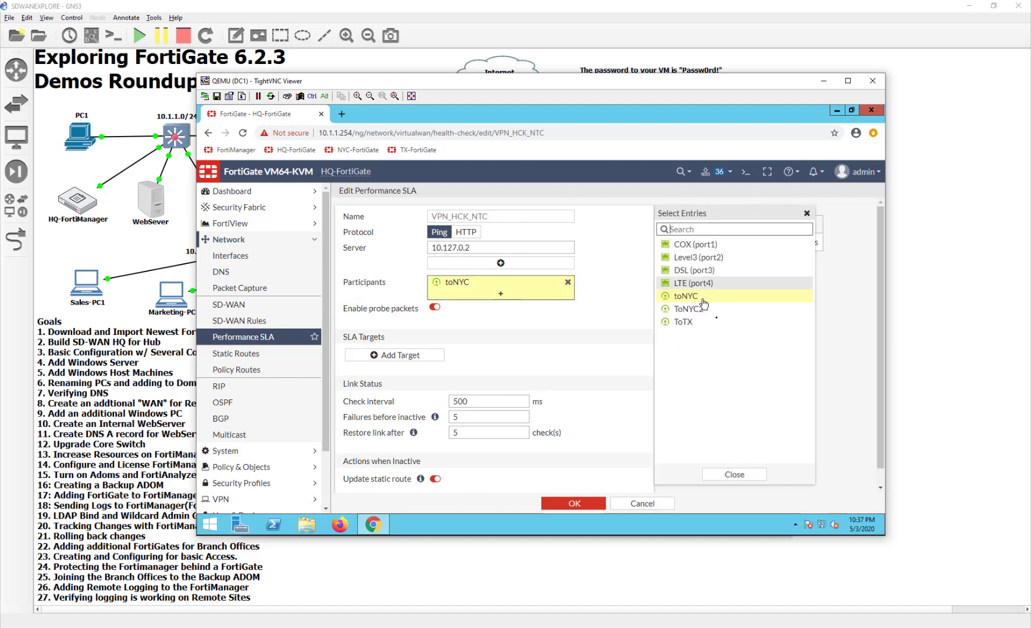
pyautogui.click(701, 309)
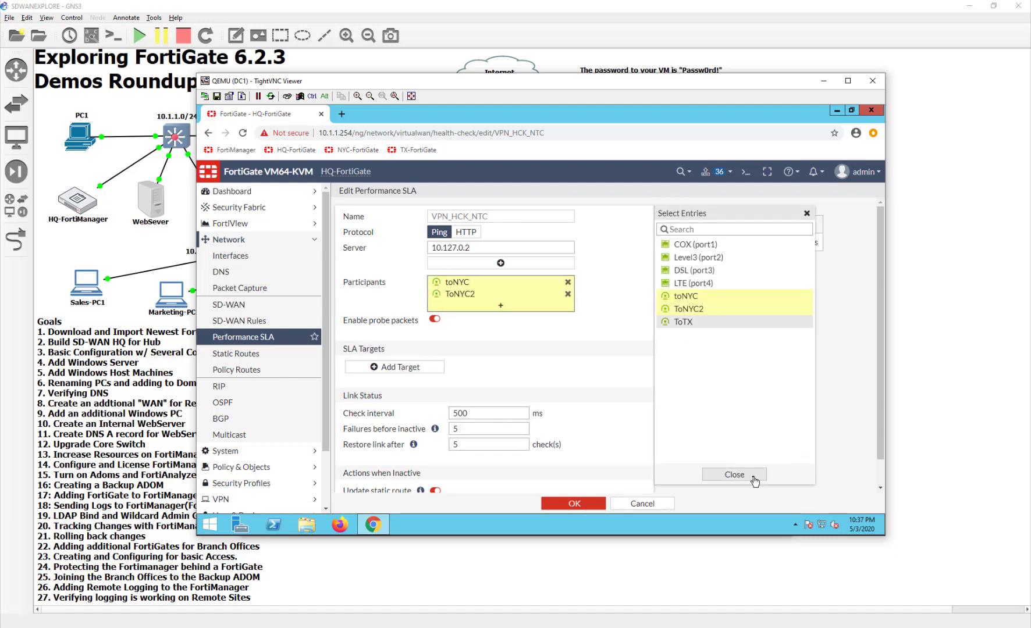
pyautogui.click(734, 474)
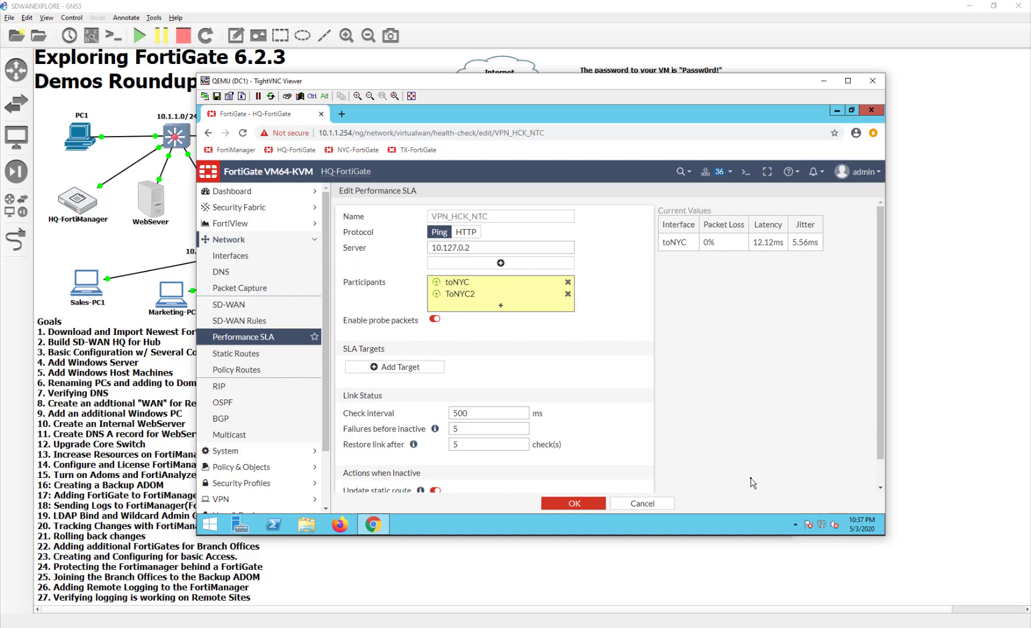
pyautogui.click(585, 507)
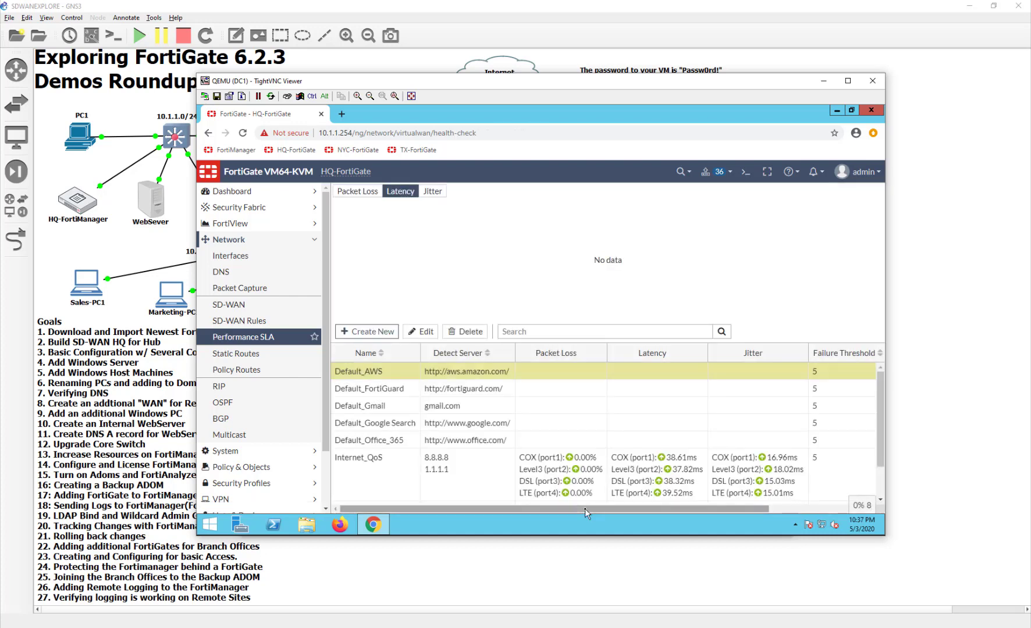
# View and refresh the VPN_HCK_NTC latency graph: toNYC 9.41ms, ToNYC2 5.99ms
pyautogui.scroll(-2, 585, 509)
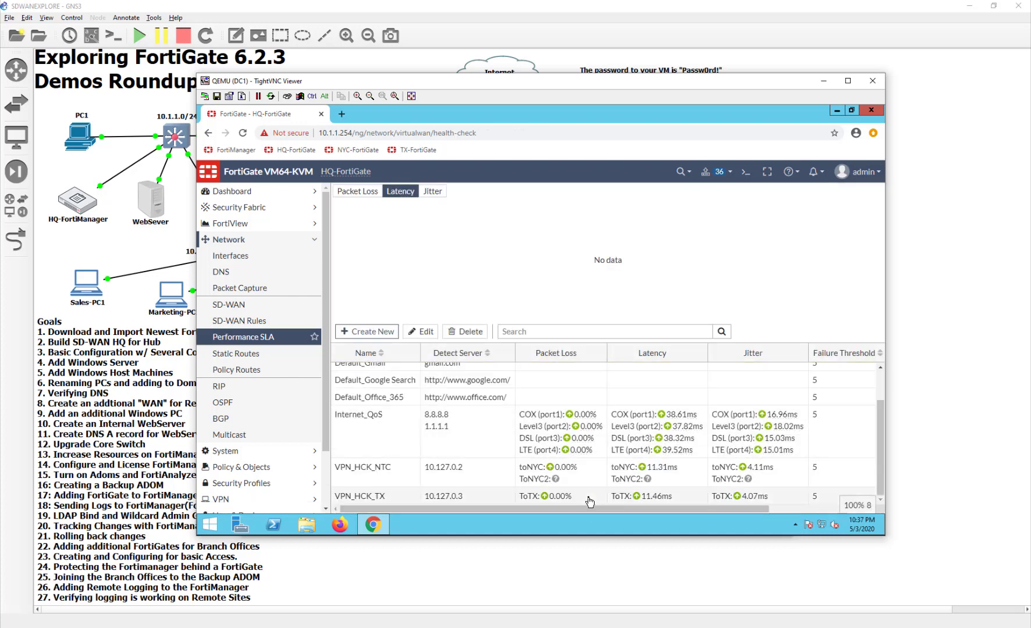
pyautogui.click(519, 487)
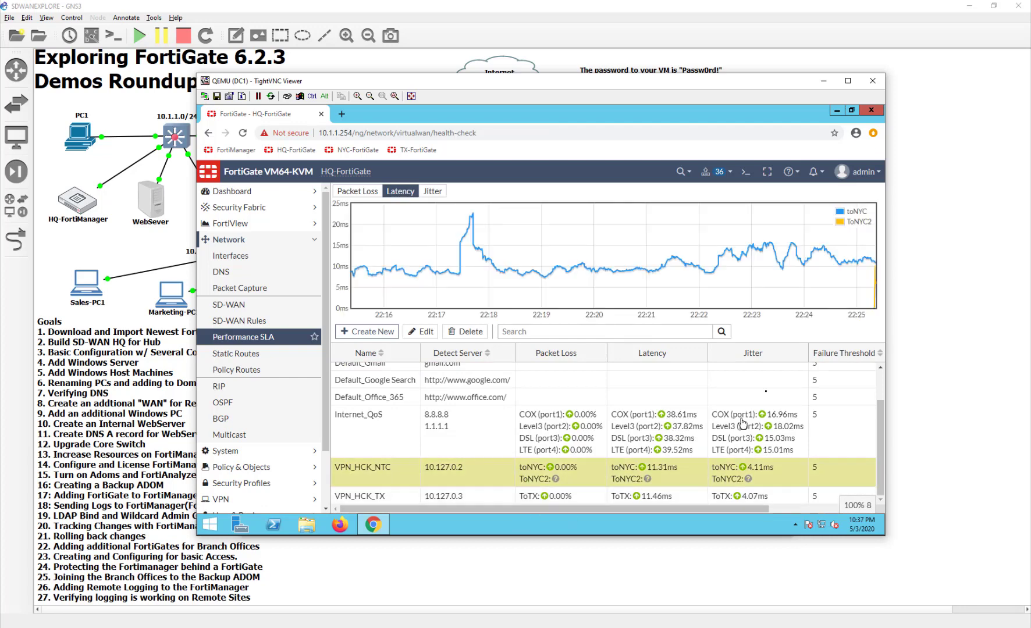
pyautogui.click(236, 150)
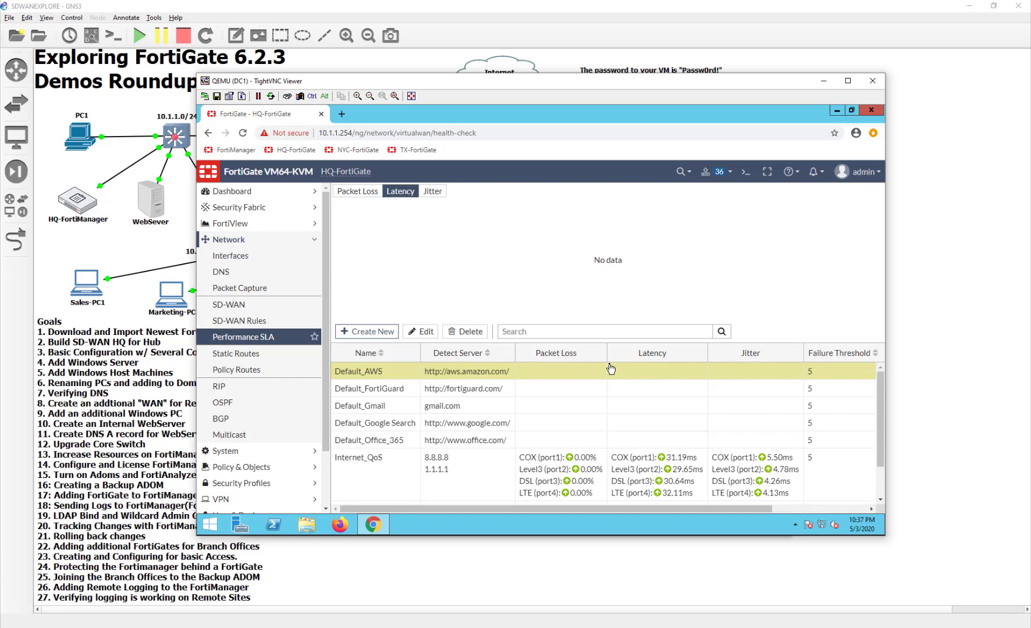
pyautogui.scroll(-1, 668, 414)
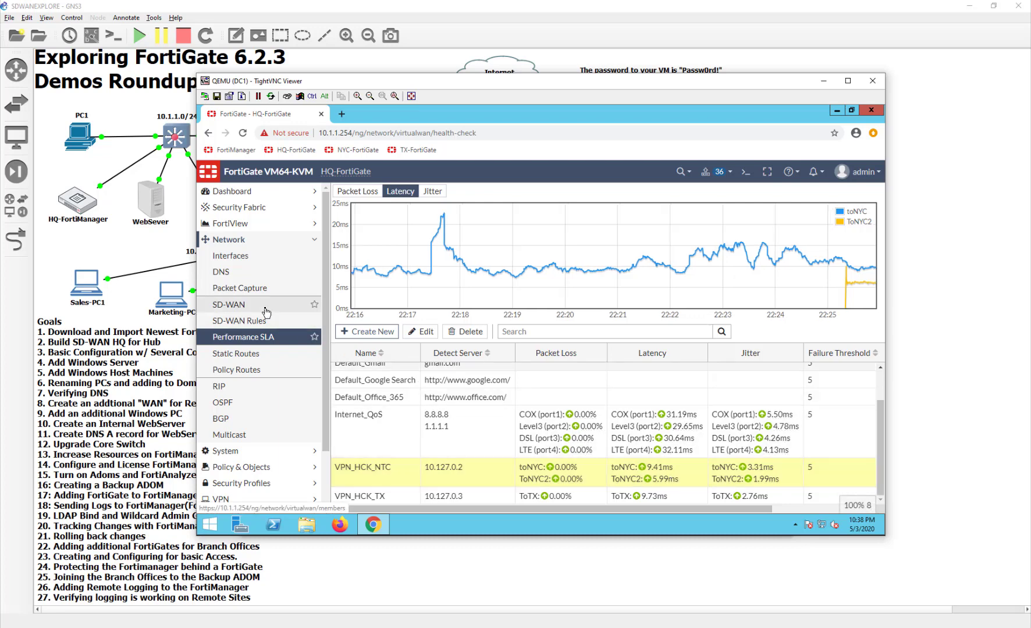
pyautogui.click(271, 325)
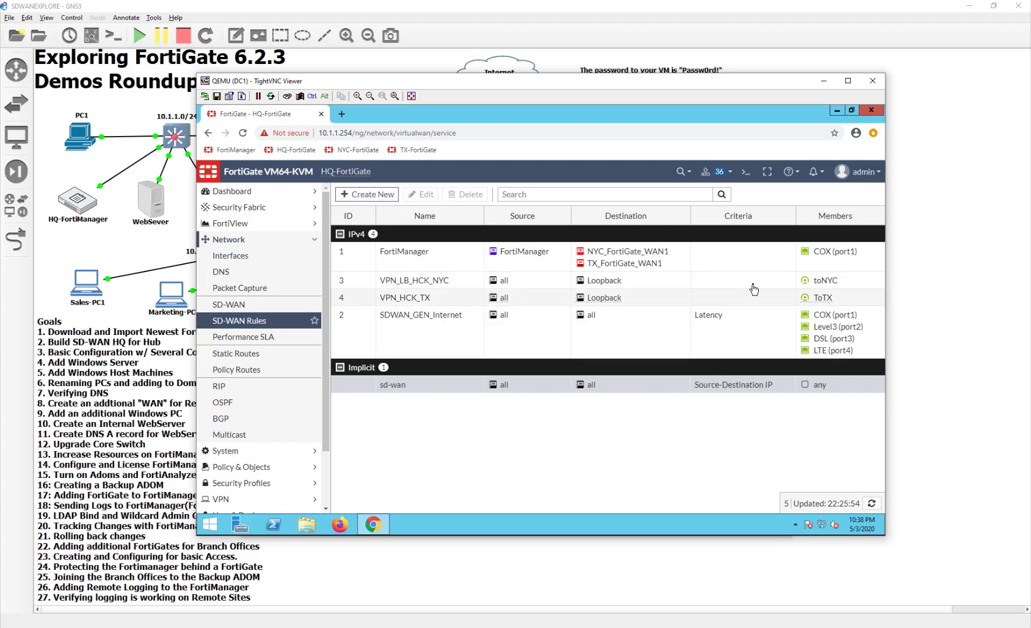
# Switch rule VPN_LB_HCK_NYC to the Best Quality strategy with toNYC and ToNYC2 as members
pyautogui.doubleClick(733, 280)
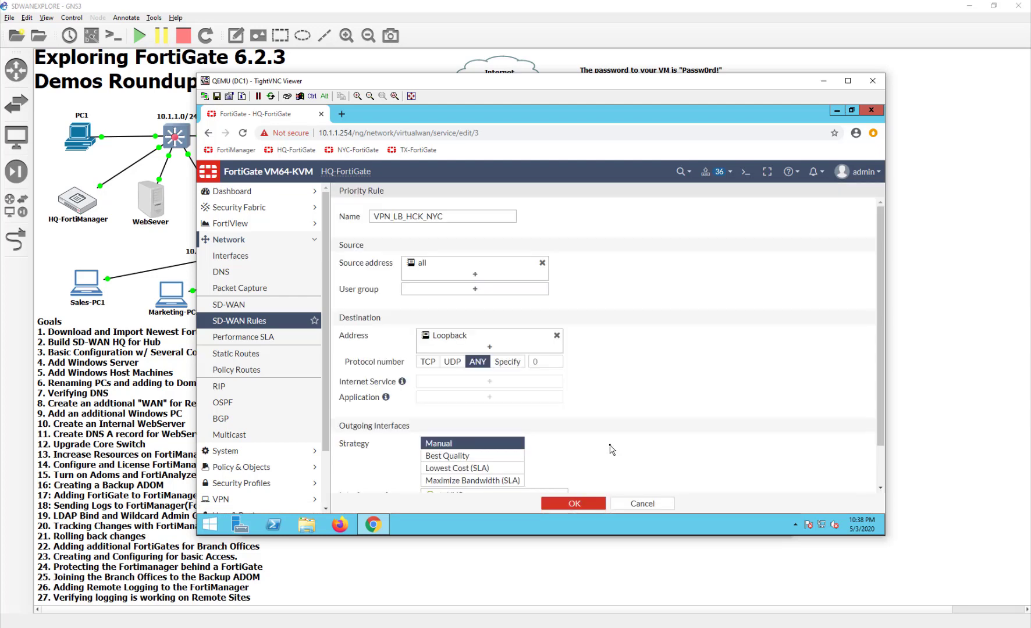
pyautogui.scroll(-1, 611, 449)
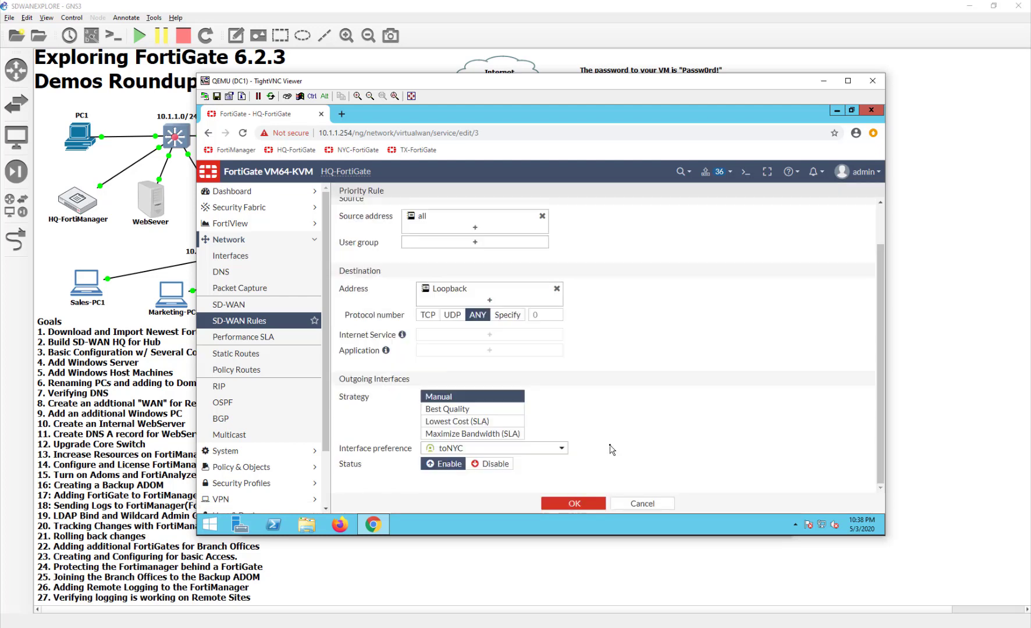
pyautogui.click(460, 409)
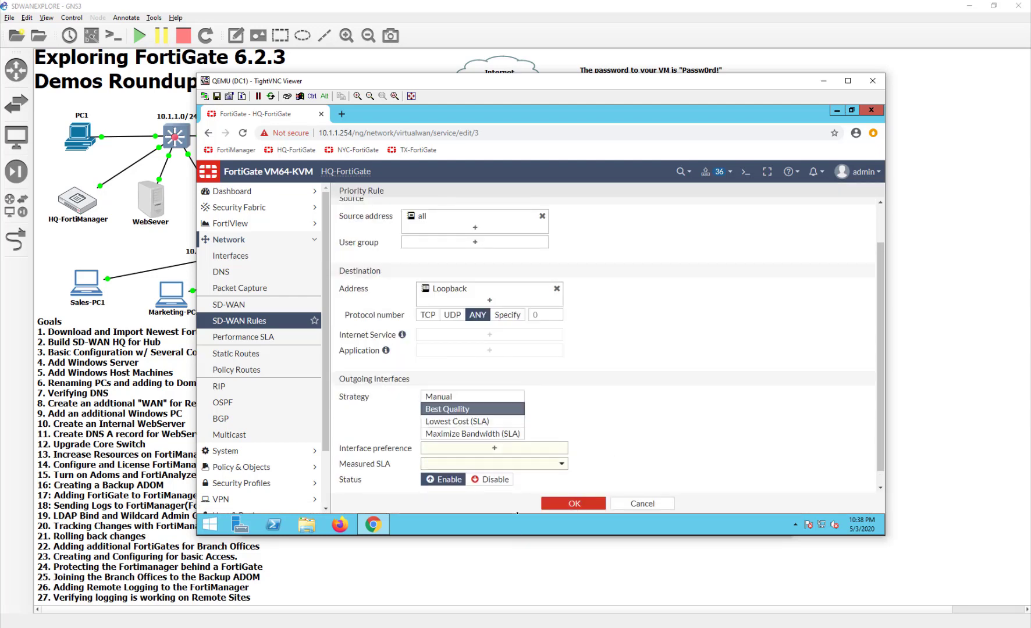
pyautogui.click(527, 453)
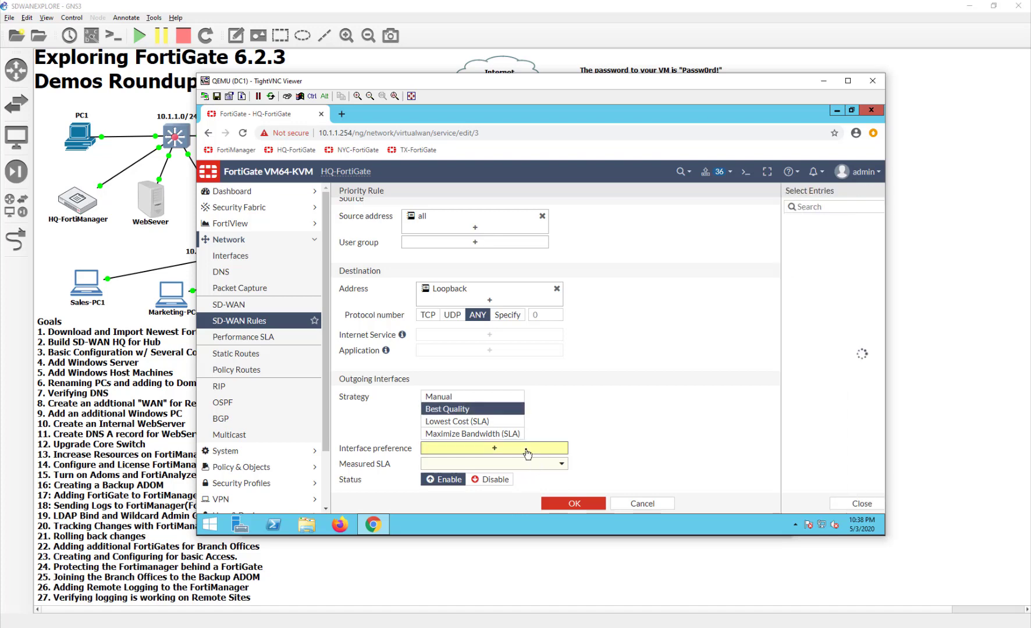
pyautogui.click(752, 273)
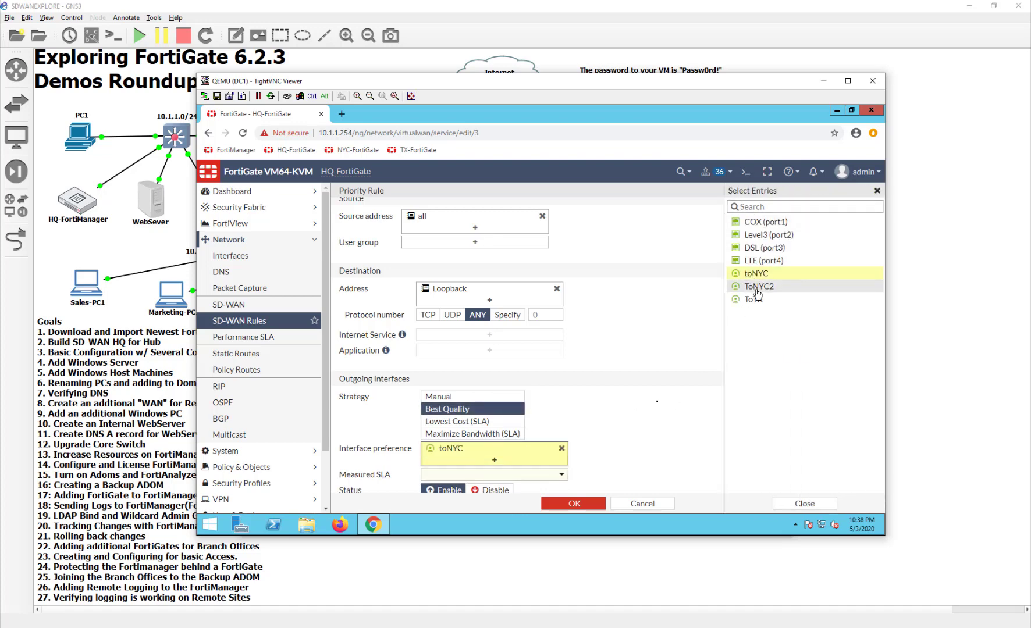
pyautogui.click(756, 287)
pyautogui.click(805, 503)
# Have the rule measured by the VPN_HCK_NTC SLA and save it
pyautogui.scroll(-1, 634, 447)
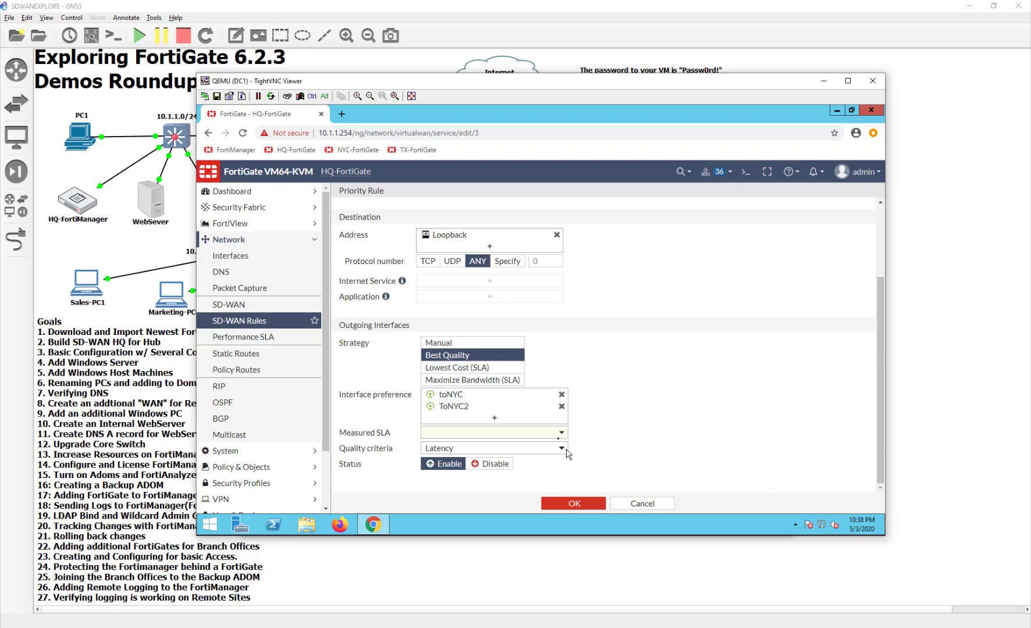
pyautogui.click(557, 434)
pyautogui.scroll(-3, 518, 494)
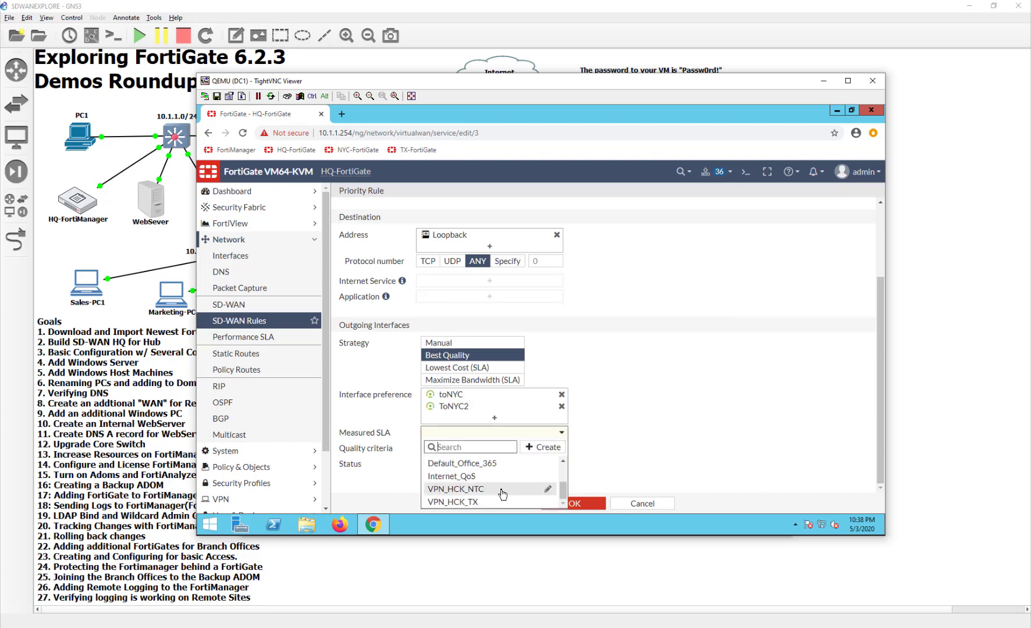
pyautogui.click(503, 489)
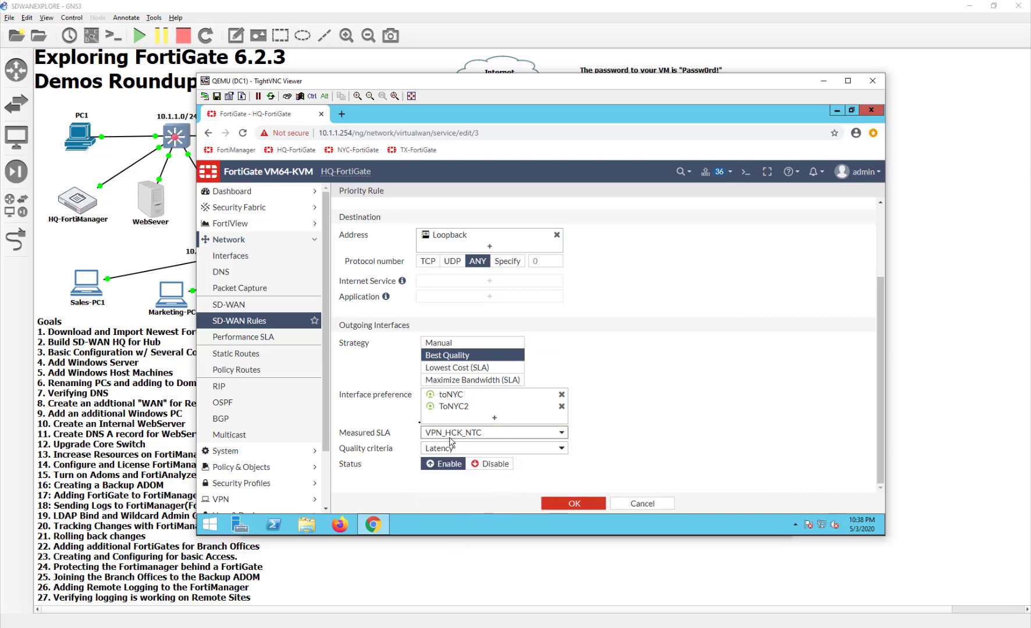
pyautogui.click(735, 408)
pyautogui.click(574, 503)
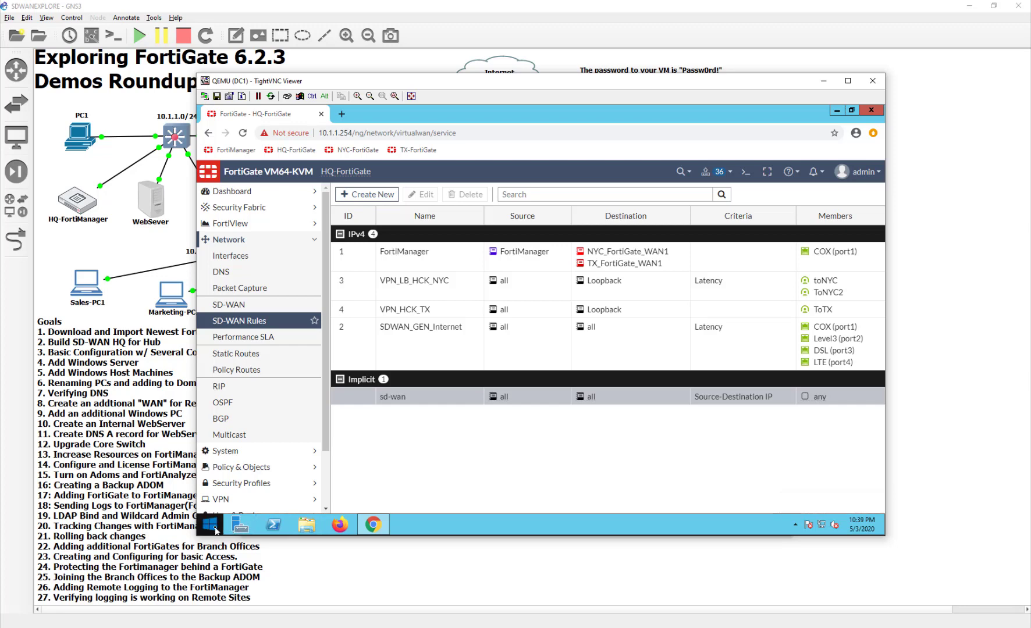
# Launch Command Prompt on DC1 by searching for cmd
pyautogui.click(211, 525)
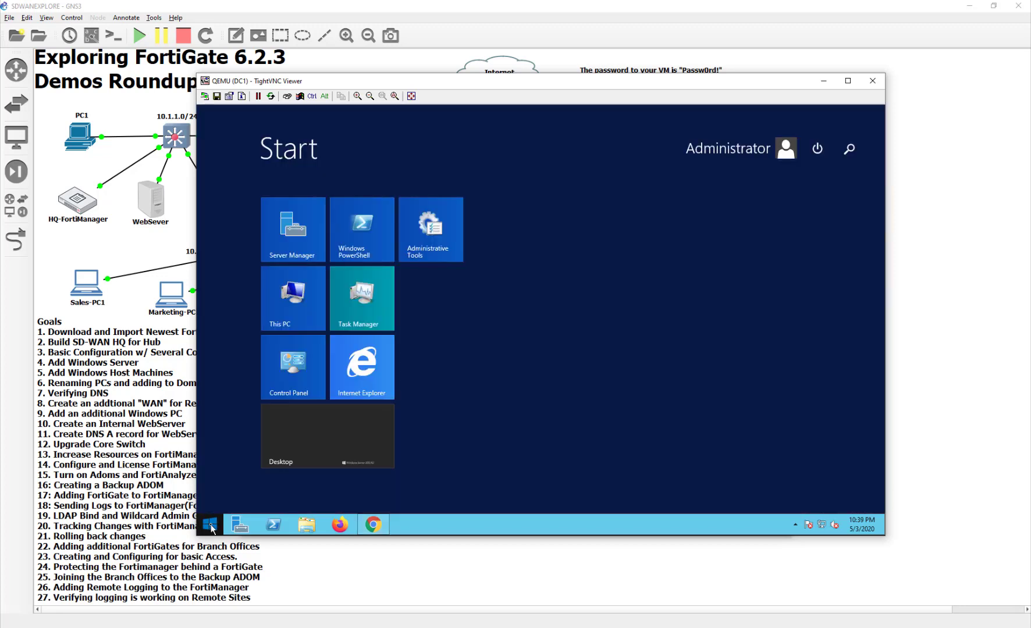
pyautogui.press('super+q')
pyautogui.write('cmd')
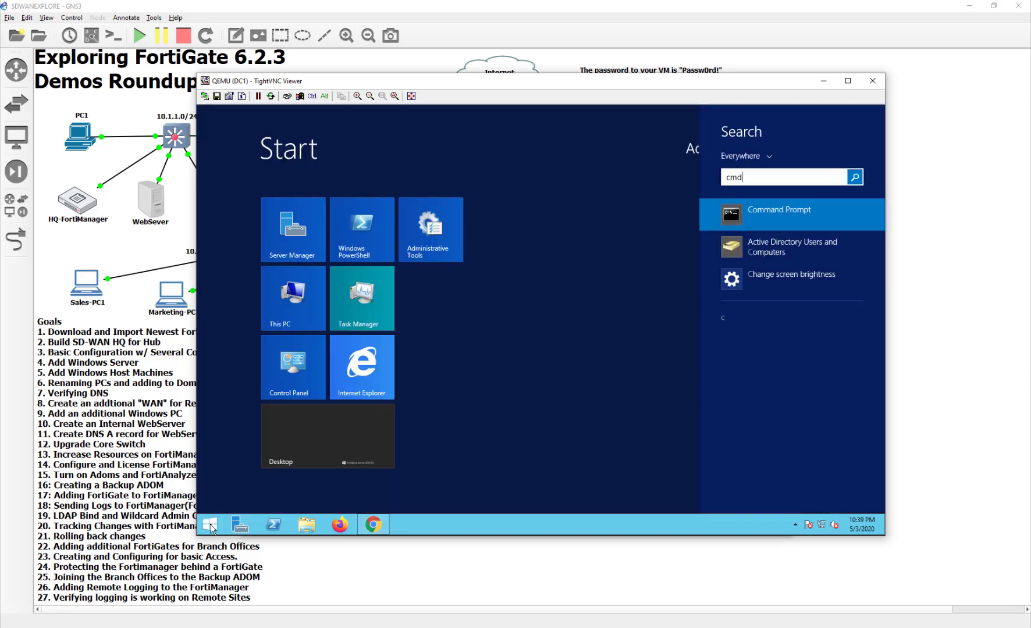
pyautogui.press('Return')
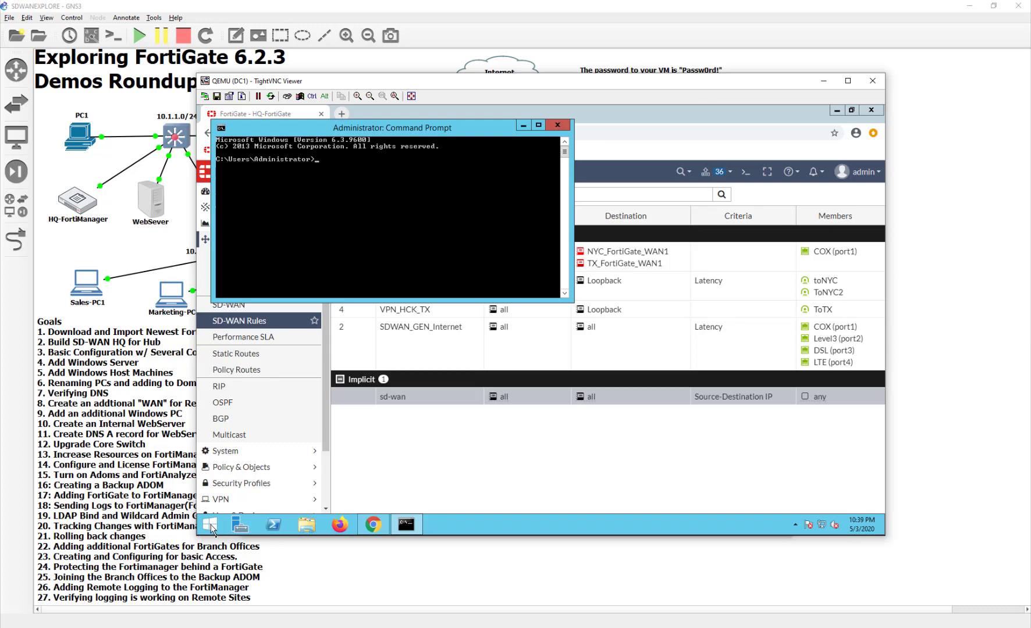
# Show the FortiGate IPv4 Policy list with the VPN_LB_HCK sd-wan-to-loopback policy
pyautogui.click(556, 492)
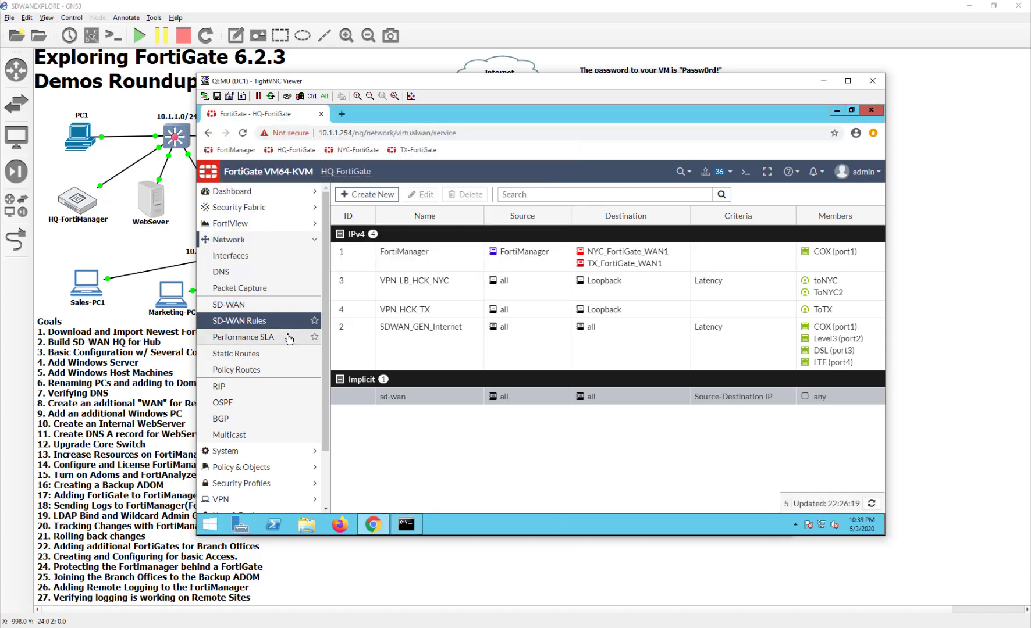
pyautogui.scroll(-2, 288, 339)
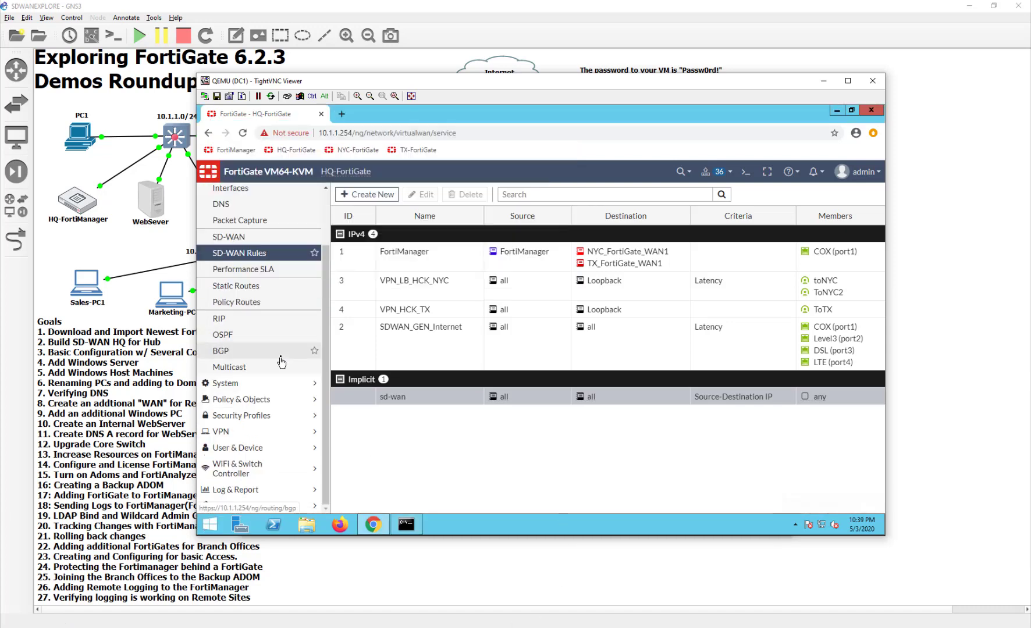
pyautogui.click(259, 399)
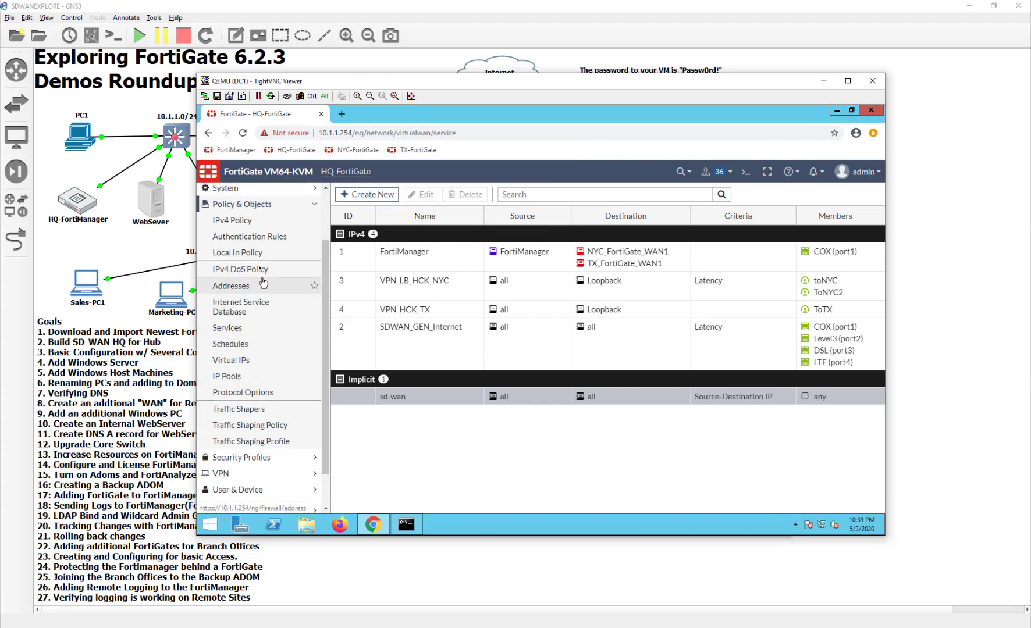
pyautogui.click(260, 224)
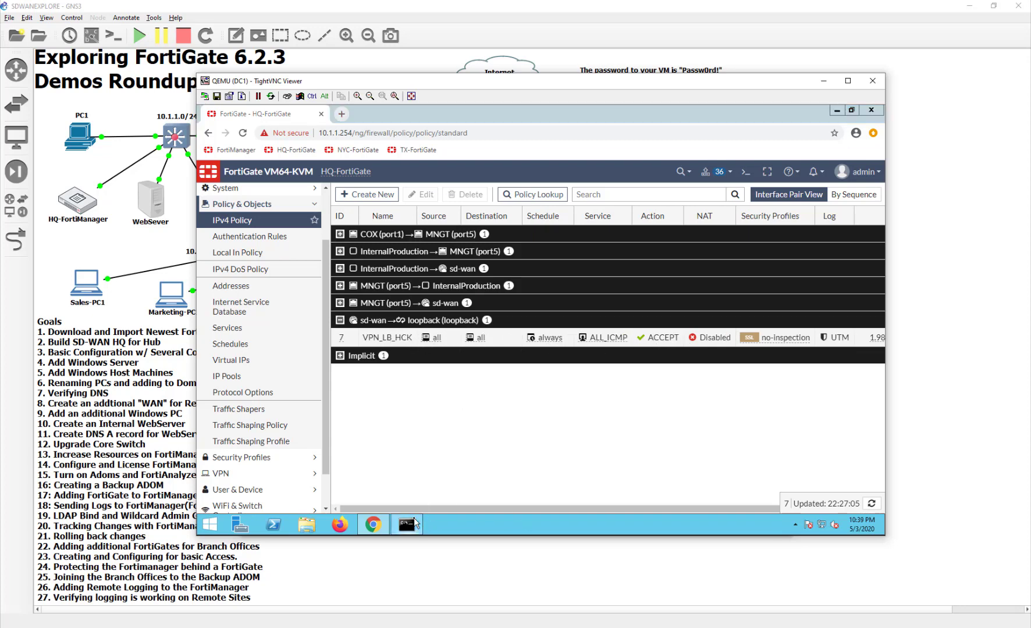
# Ping 10.127.0.2 from DC1's Command Prompt
pyautogui.click(414, 518)
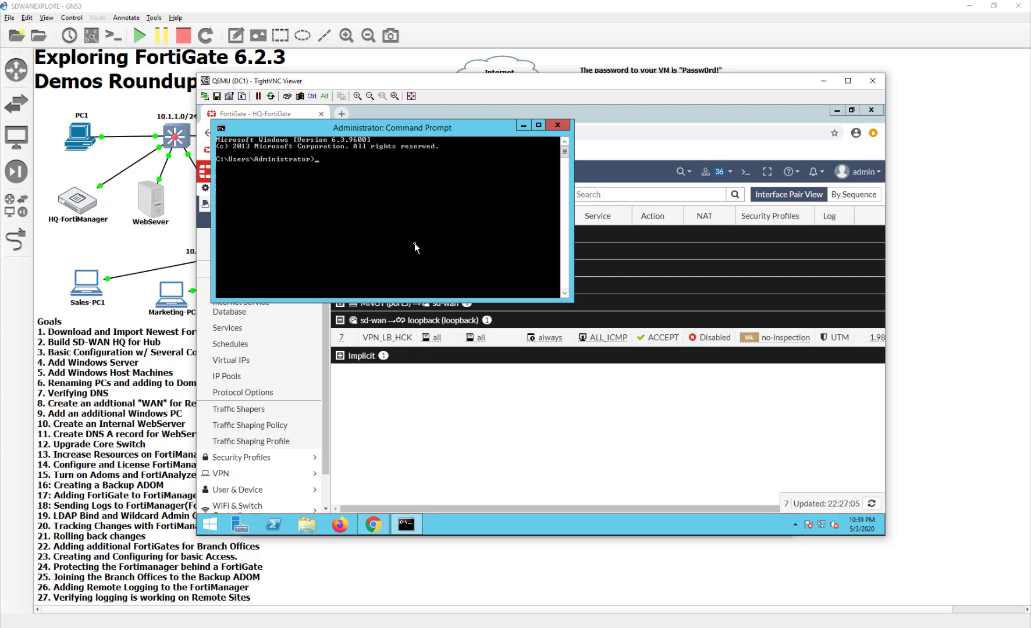
pyautogui.write('ping')
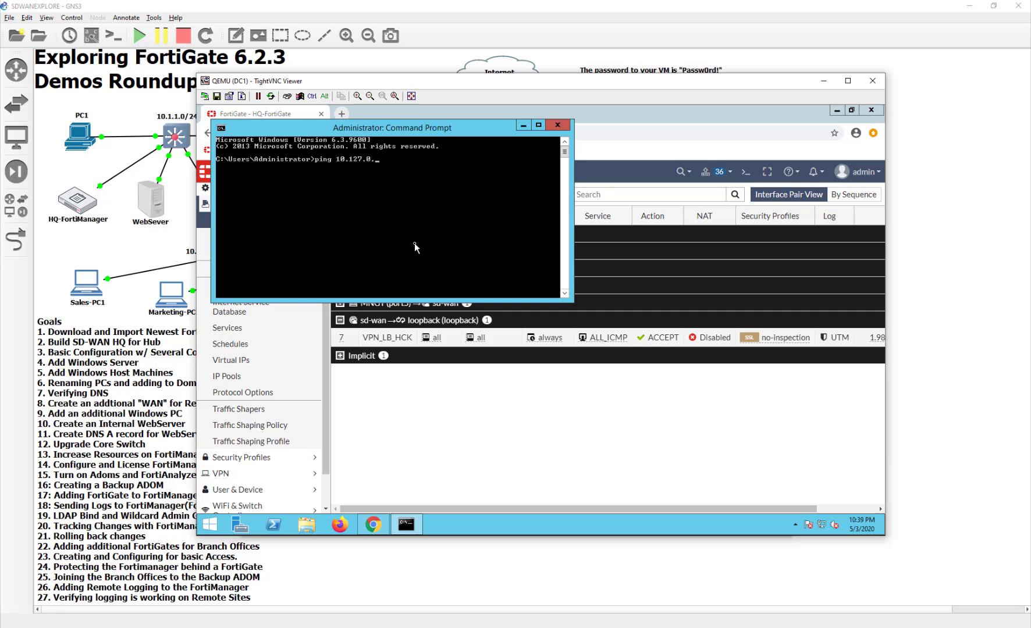
pyautogui.write('10.127.0.2')
pyautogui.press('Return')
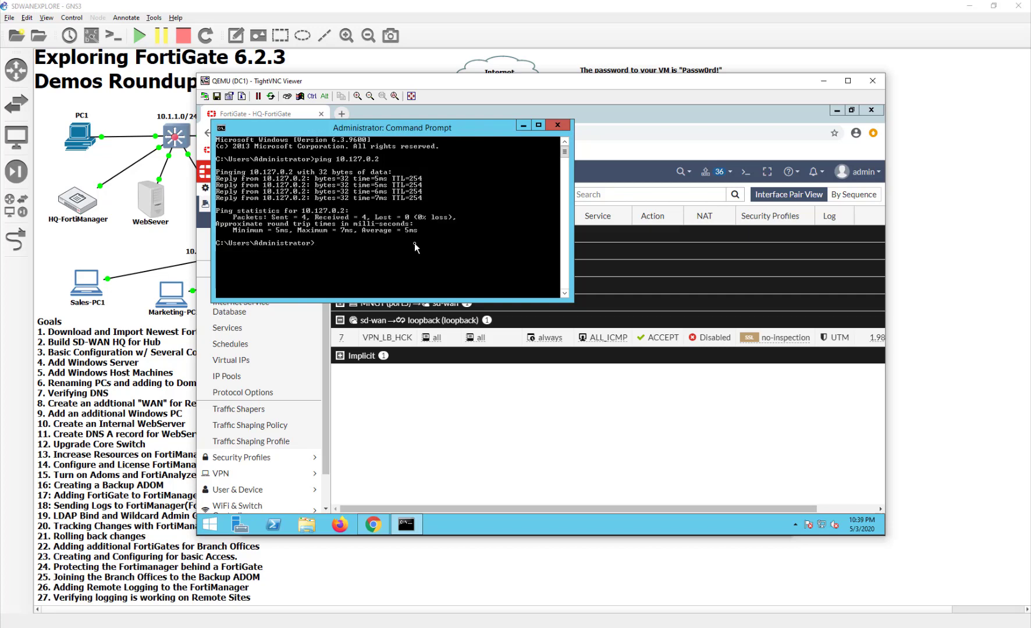
# Rerun the ping to 10.127.0.2 continuously with -t
pyautogui.press('Up')
pyautogui.write('-t')
pyautogui.press('Return')
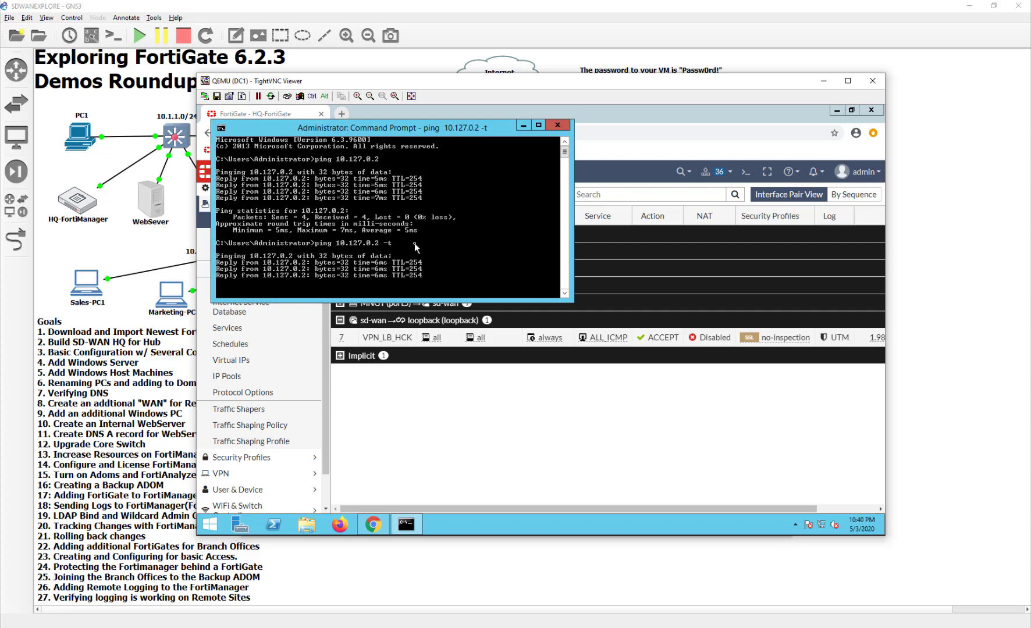
pyautogui.click(634, 436)
# Open FortiView All Sessions and find DC1's ICMP session to 10.127.0.2 with 28 packets
pyautogui.scroll(3, 246, 204)
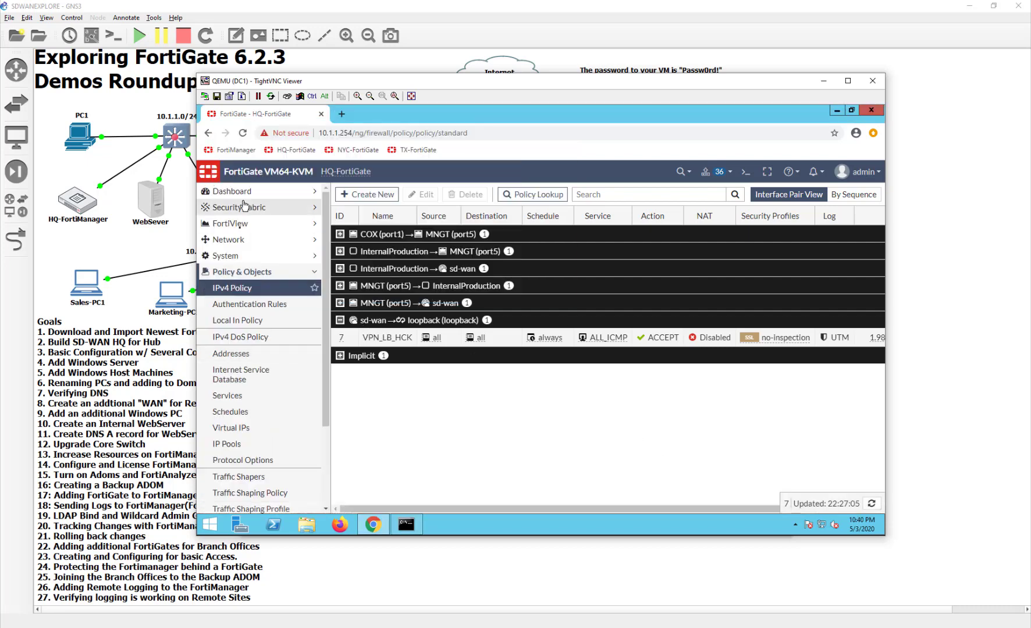
pyautogui.click(230, 223)
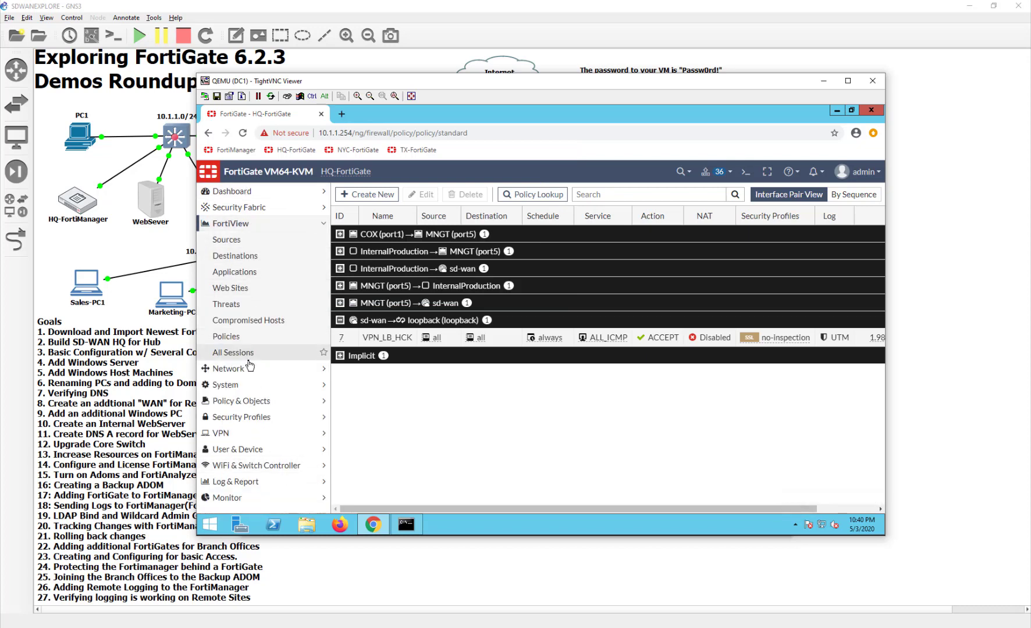
pyautogui.click(250, 359)
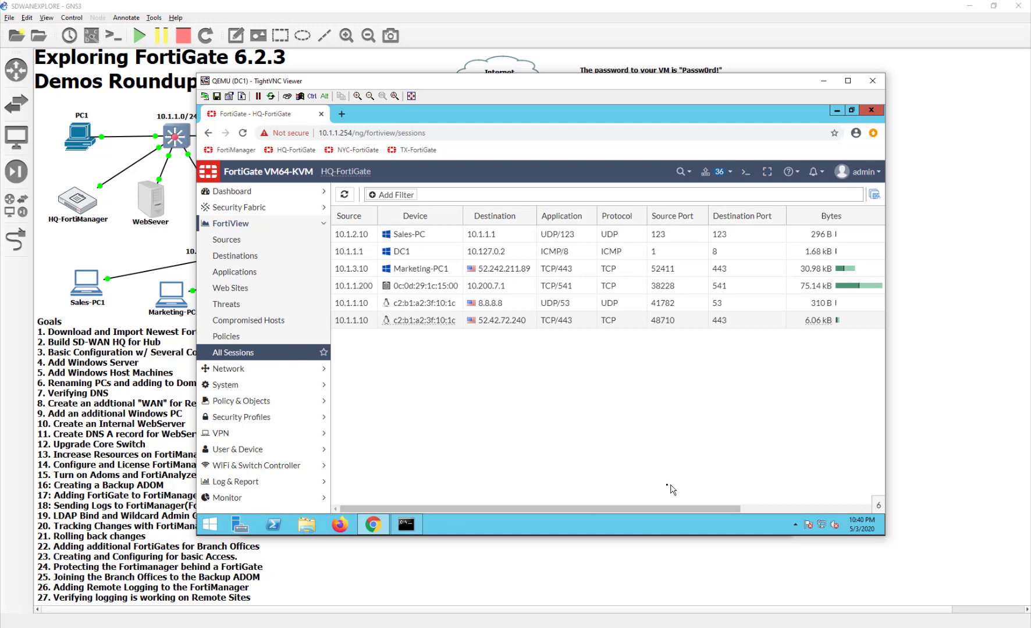
pyautogui.moveTo(653, 516); pyautogui.dragTo(683, 516)
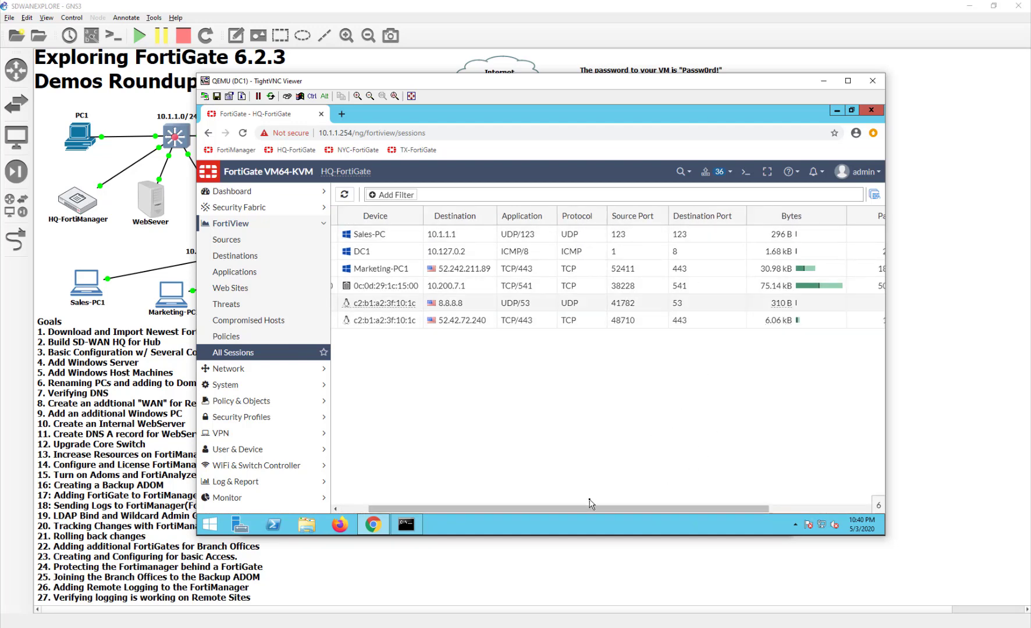
pyautogui.moveTo(629, 510); pyautogui.dragTo(450, 508)
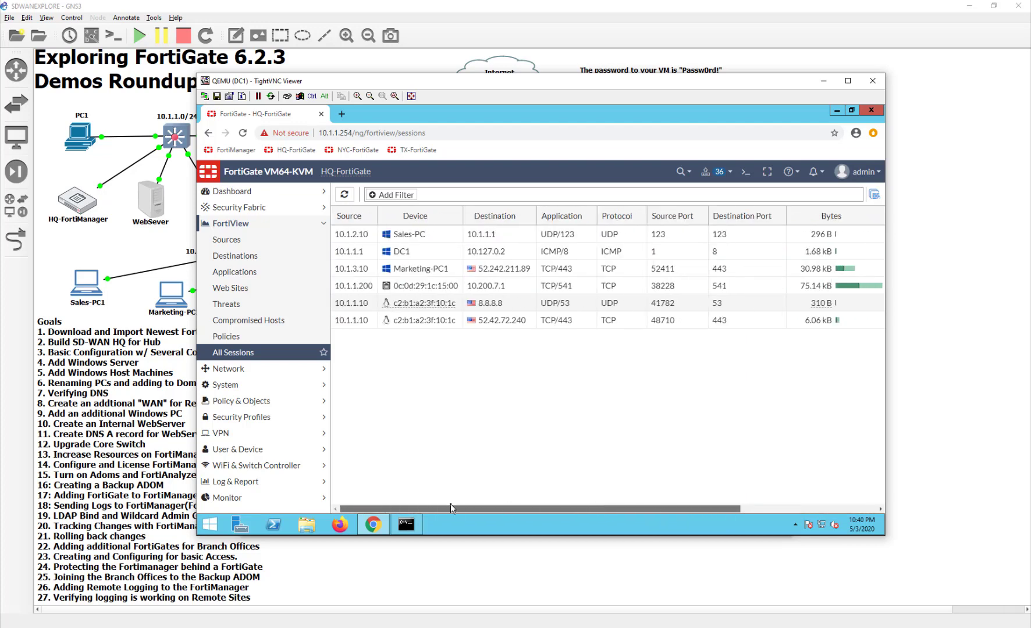
pyautogui.click(573, 257)
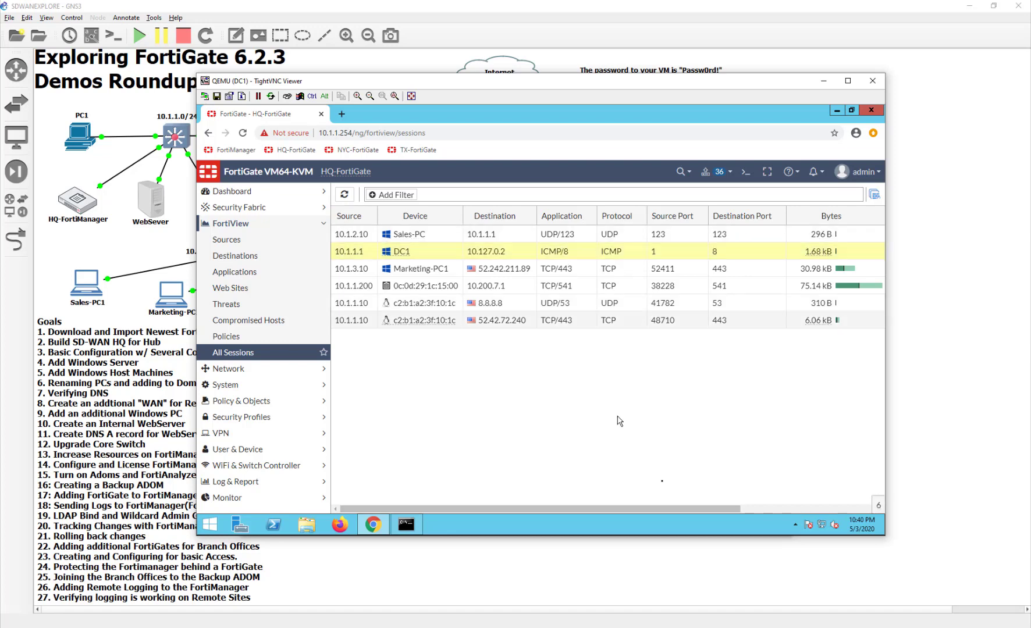
pyautogui.moveTo(669, 510); pyautogui.dragTo(838, 517)
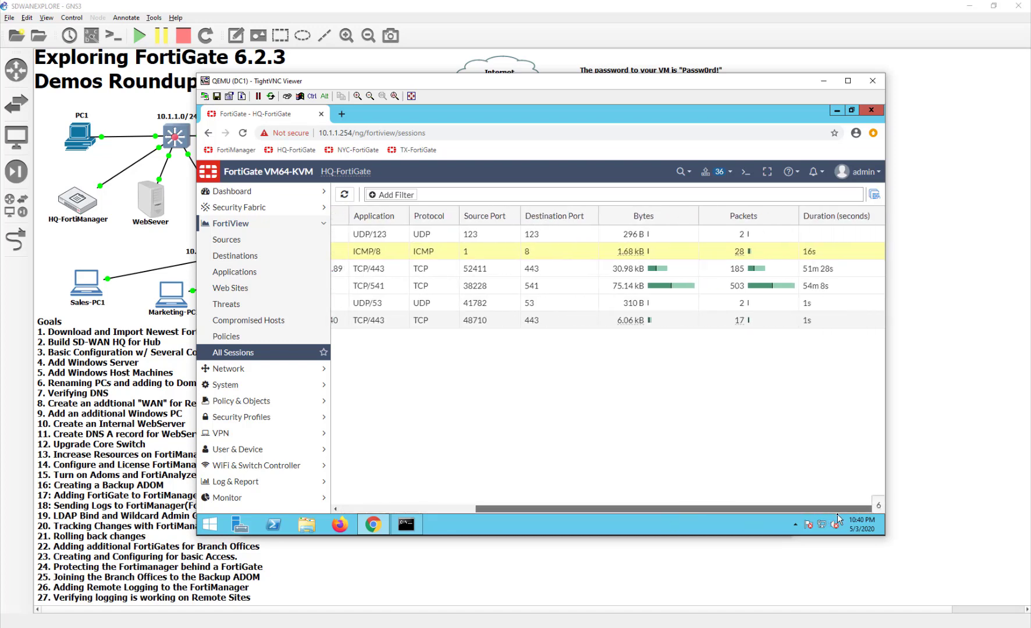
# Add a Destination Interface column showing DC1's ICMP session leaving via ToNYC2
pyautogui.rightClick(828, 216)
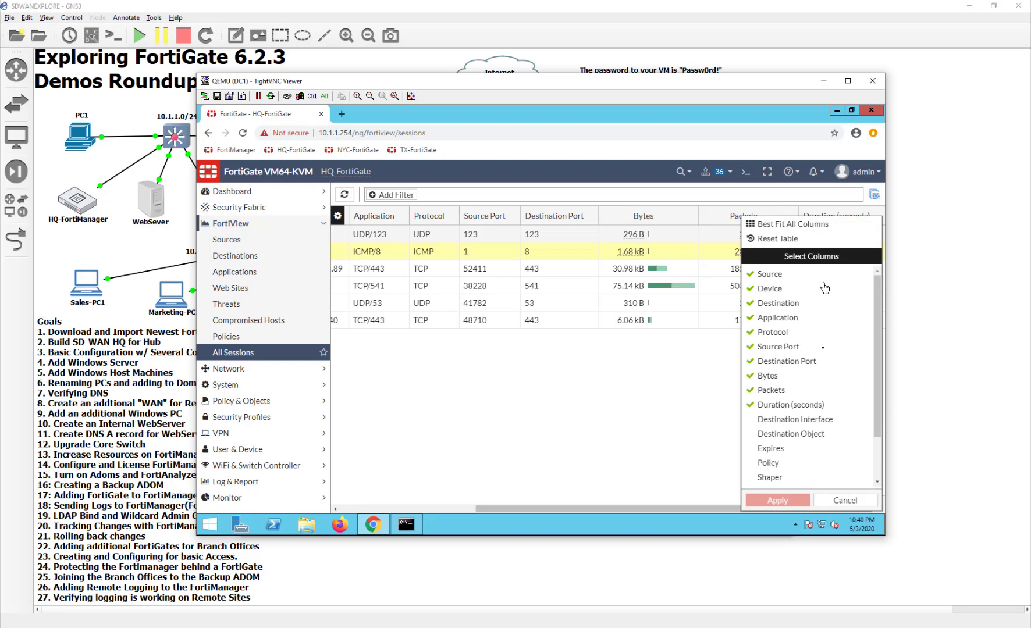
pyautogui.click(821, 420)
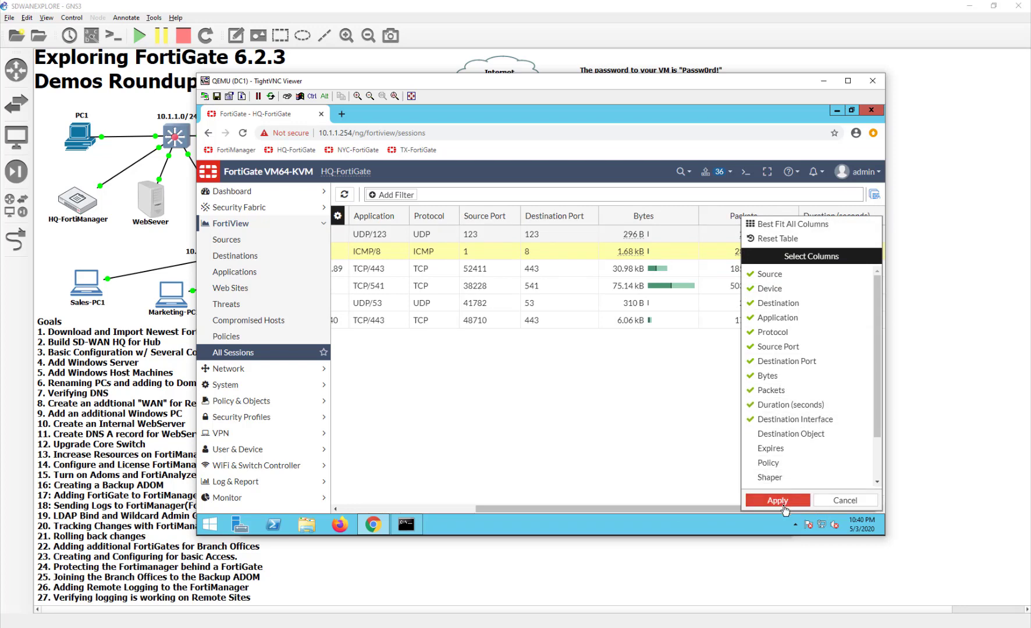
pyautogui.click(780, 502)
pyautogui.click(774, 510)
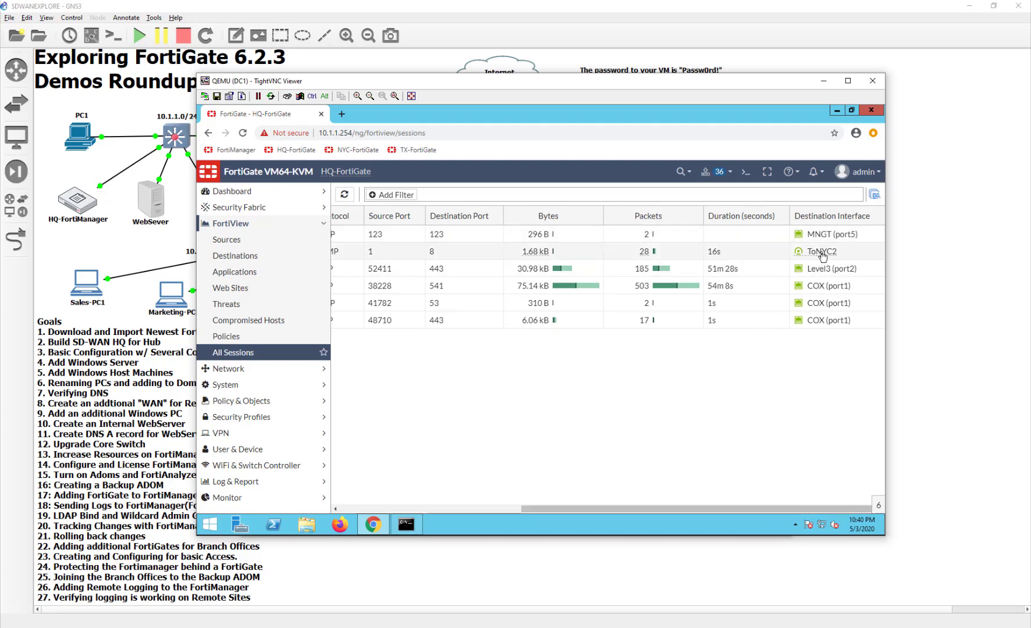
pyautogui.moveTo(823, 256)
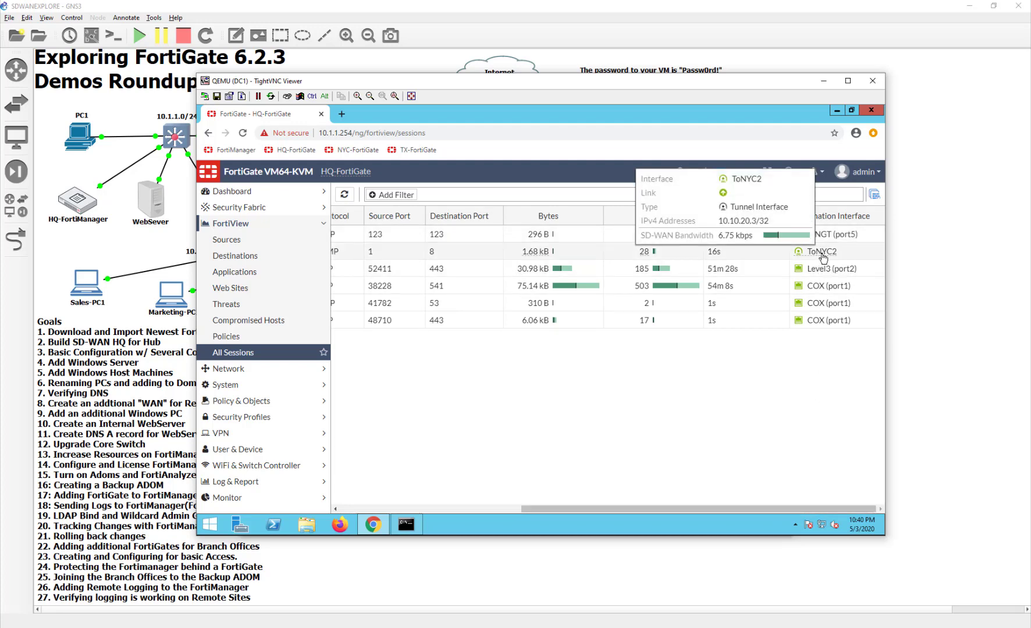
pyautogui.click(777, 260)
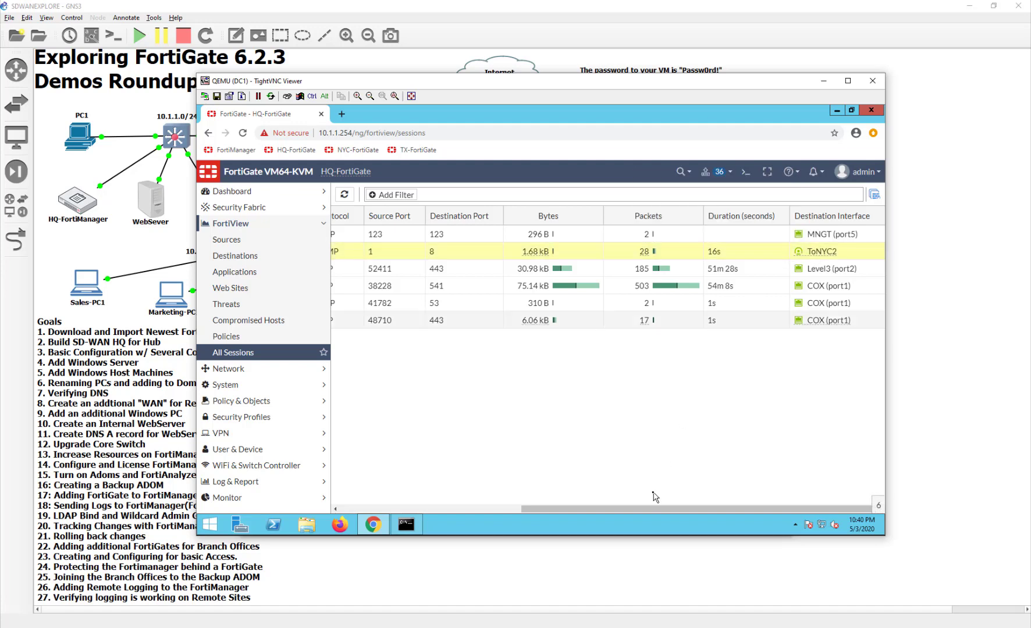
pyautogui.moveTo(652, 511); pyautogui.dragTo(438, 495)
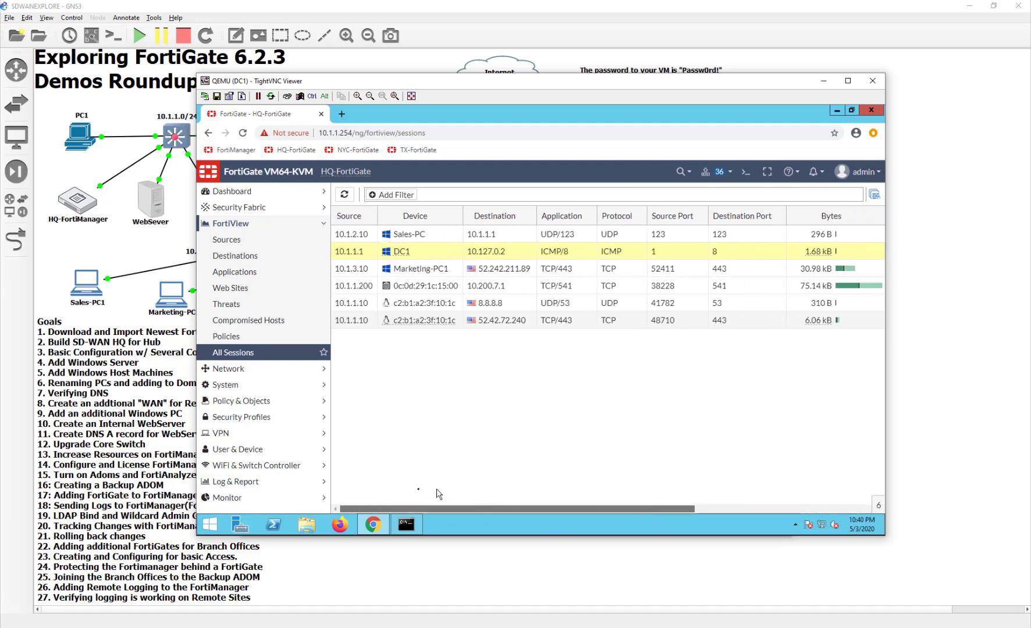
# Try the right-click menus on DC1's session row and the column headers
pyautogui.rightClick(402, 254)
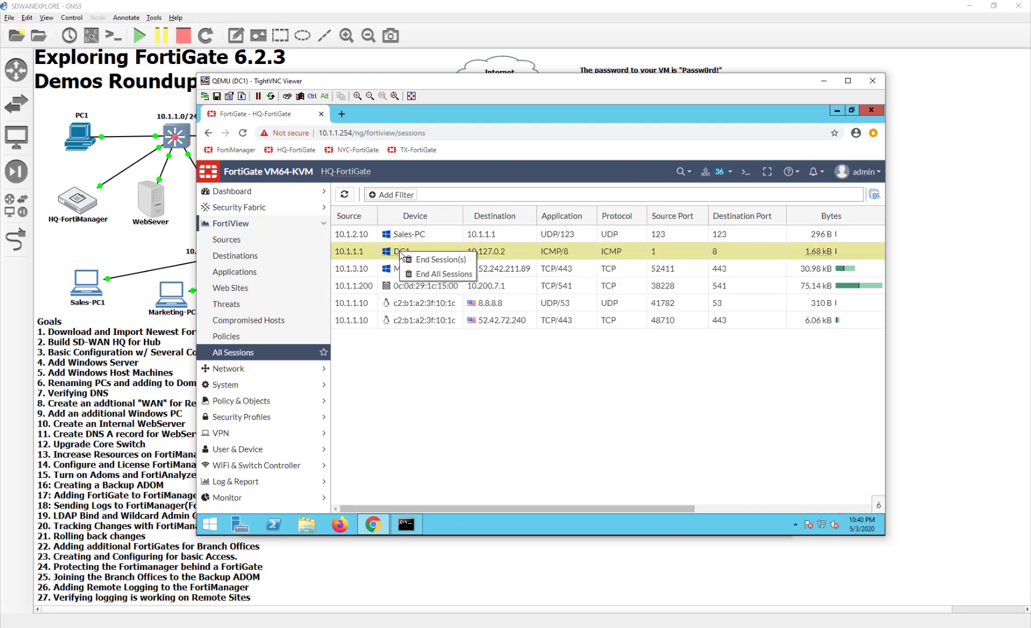
pyautogui.rightClick(362, 255)
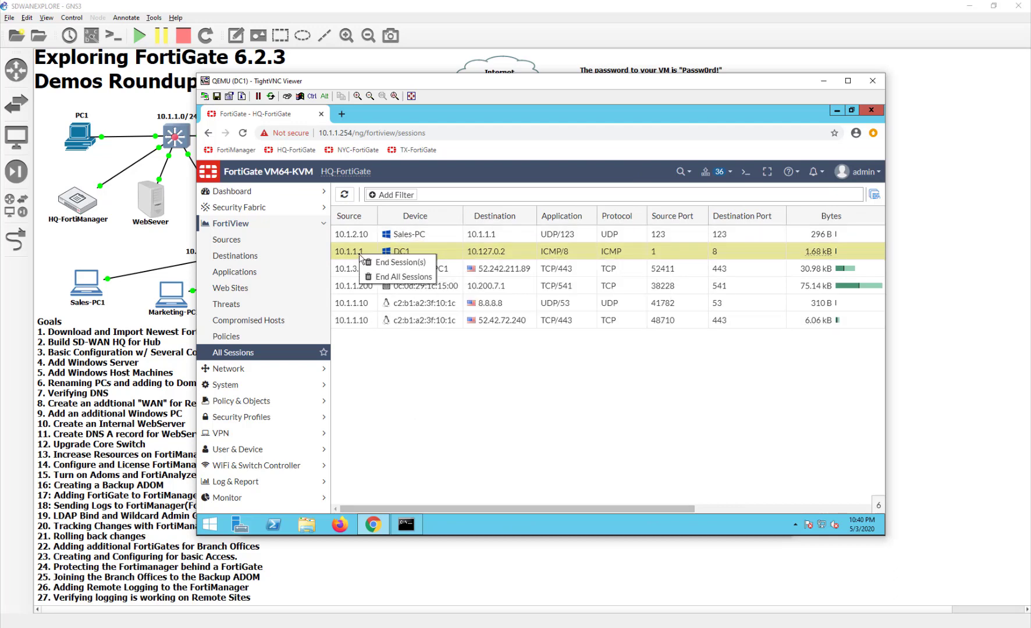
pyautogui.rightClick(517, 254)
pyautogui.rightClick(433, 220)
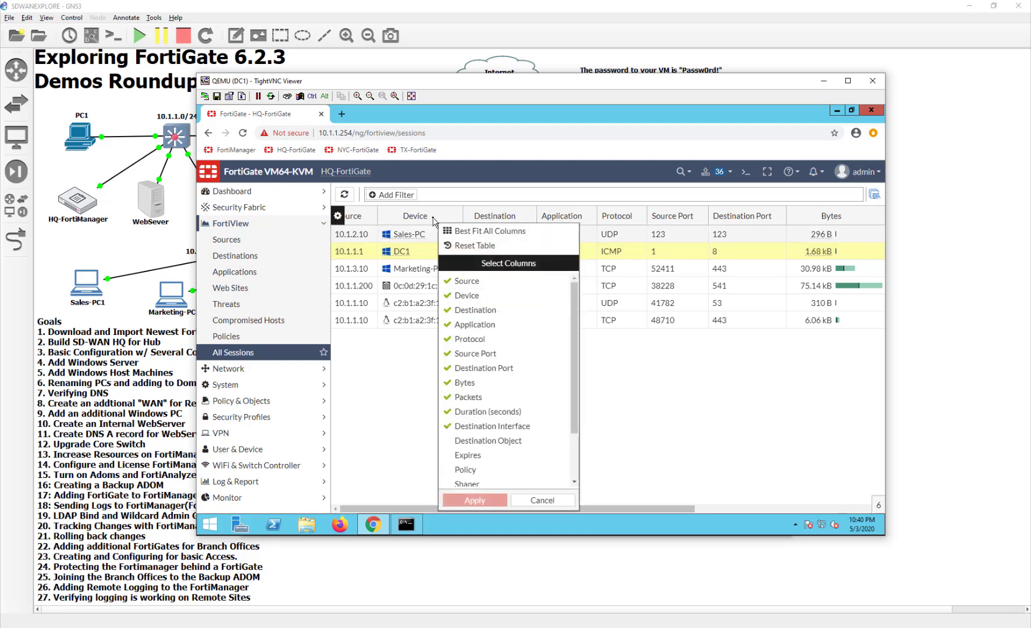
pyautogui.click(402, 198)
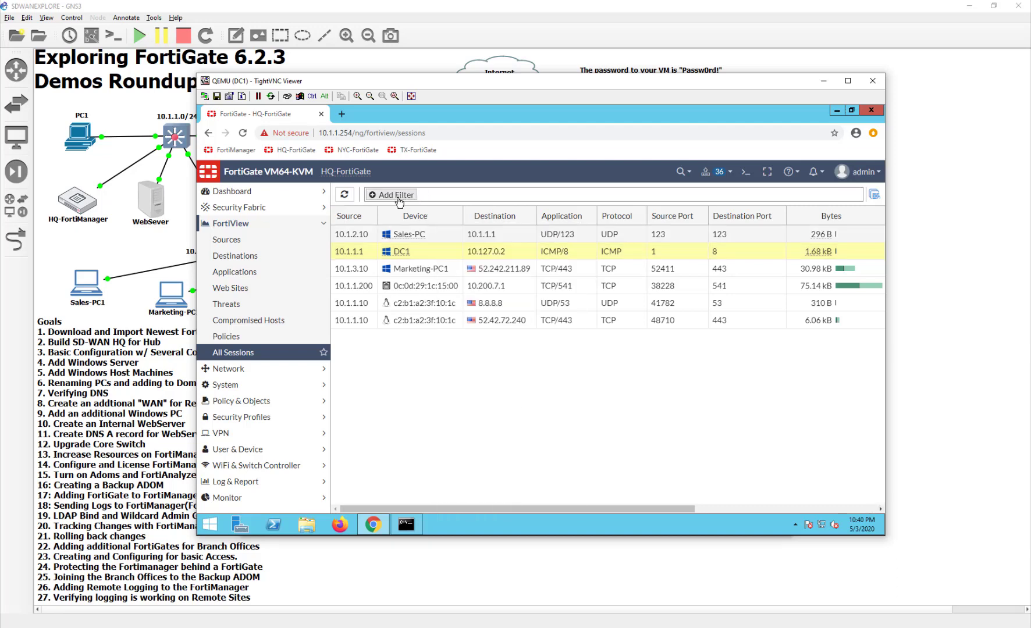
# Filter sessions to source IP 10.1.1.1, confirming ICMP via ToNYC2 and DNS via COX
pyautogui.click(400, 201)
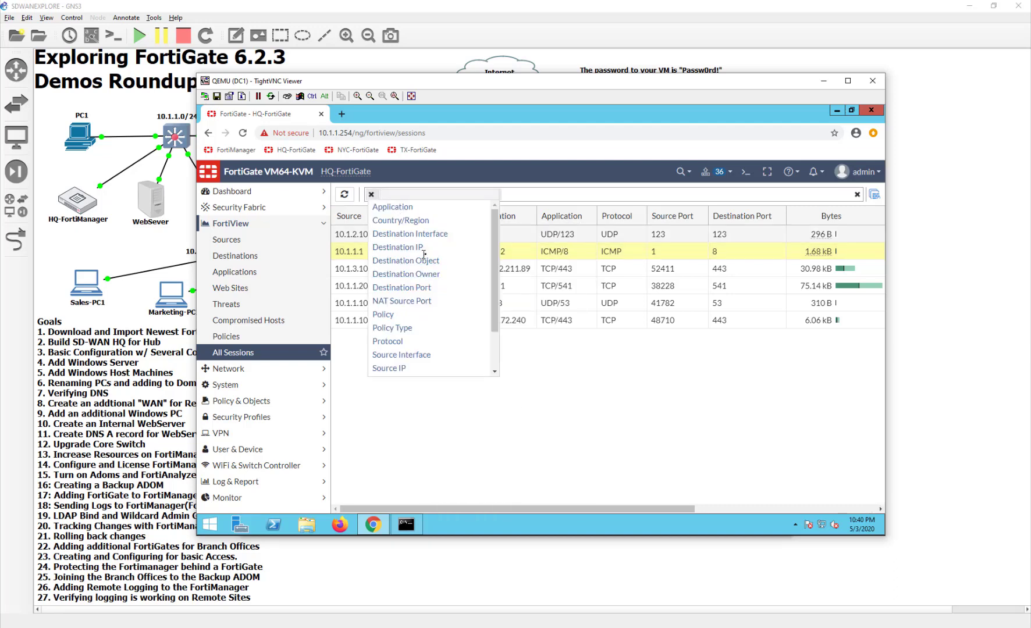
pyautogui.scroll(-2, 426, 255)
pyautogui.scroll(2, 427, 254)
pyautogui.click(389, 369)
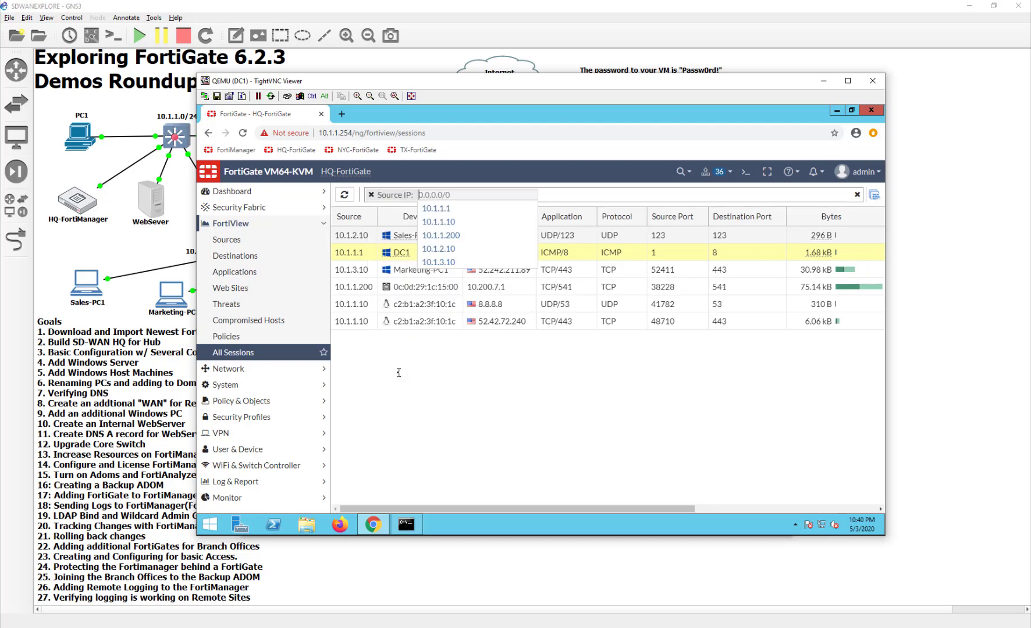
pyautogui.click(448, 210)
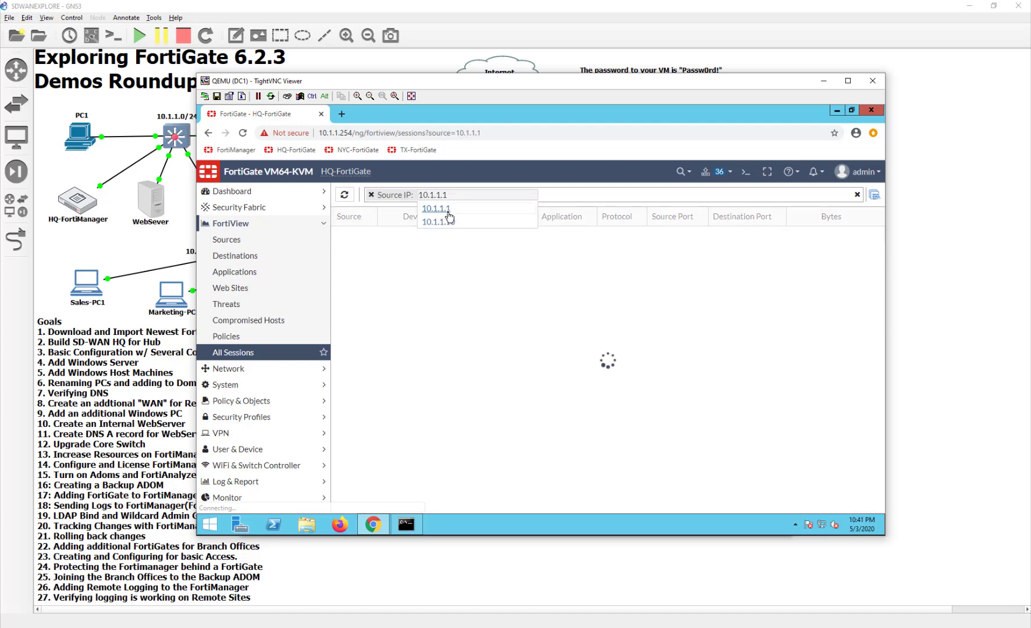
pyautogui.click(595, 372)
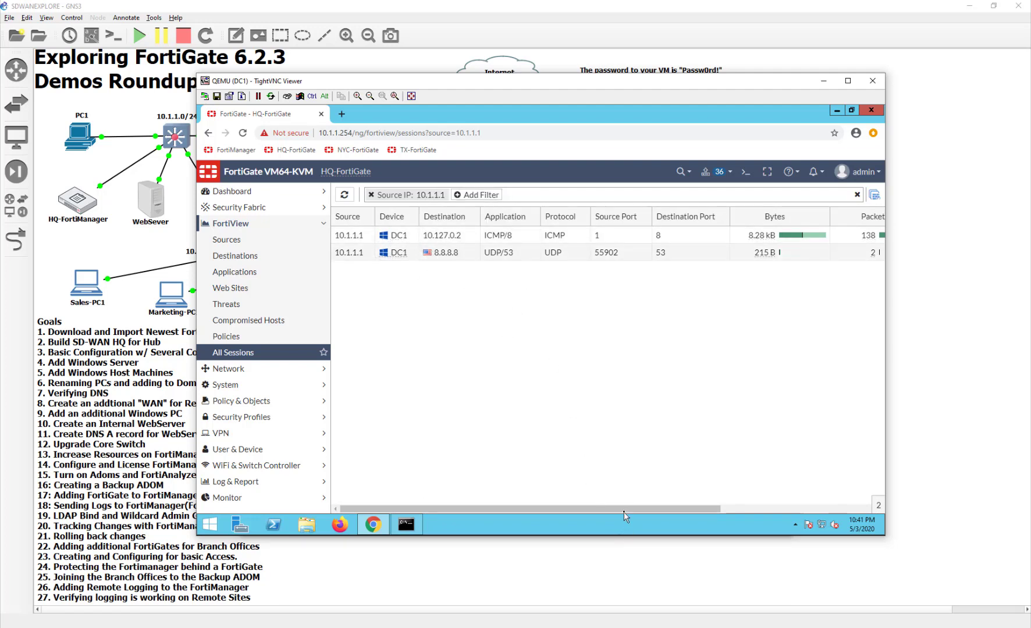
pyautogui.moveTo(624, 512); pyautogui.dragTo(818, 509)
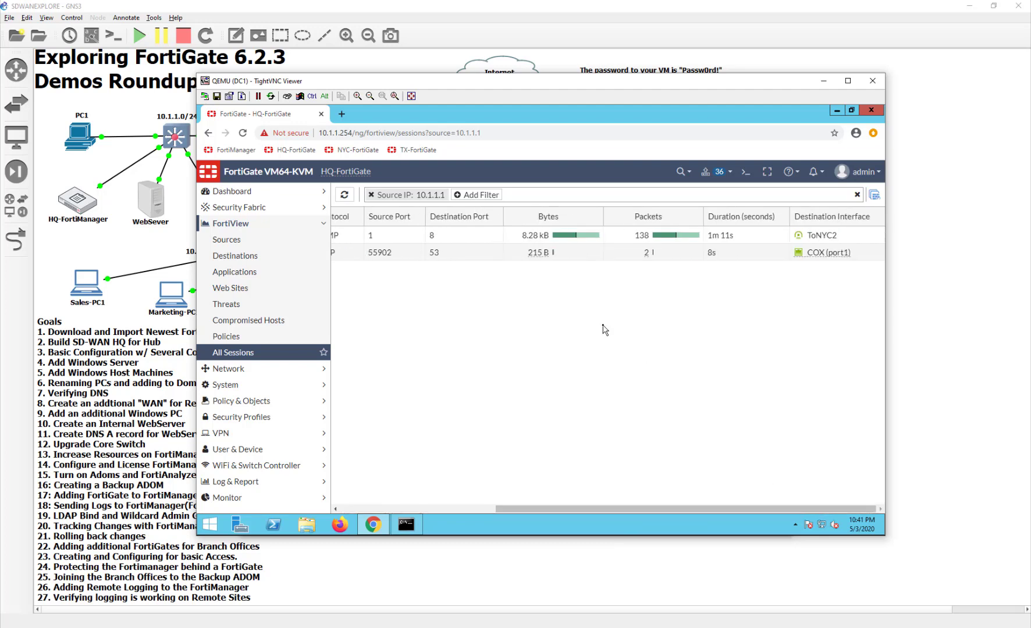
pyautogui.click(509, 548)
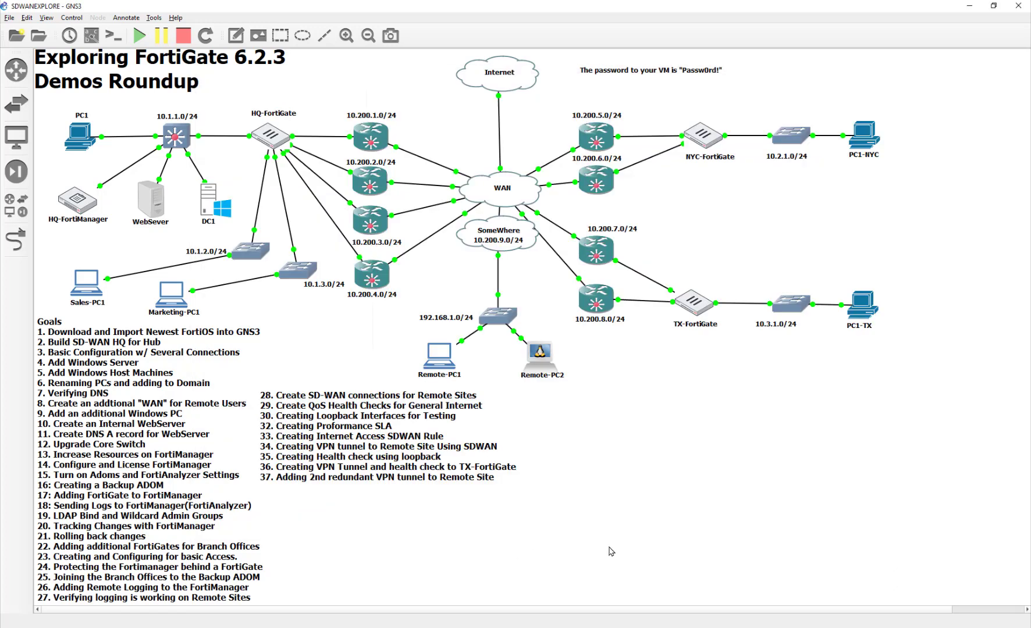
# Set a 1000 ms eth0→eth1 delay on the 10.200.2.0/24 NETem link emulator
pyautogui.doubleClick(367, 176)
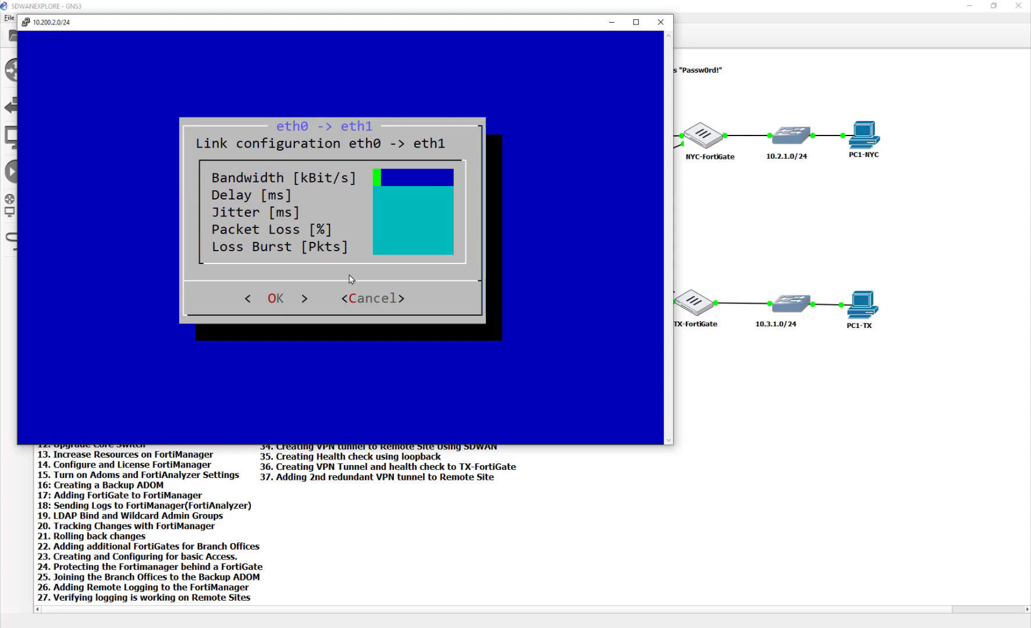
pyautogui.press('Down')
pyautogui.press('Down')
pyautogui.press('Down')
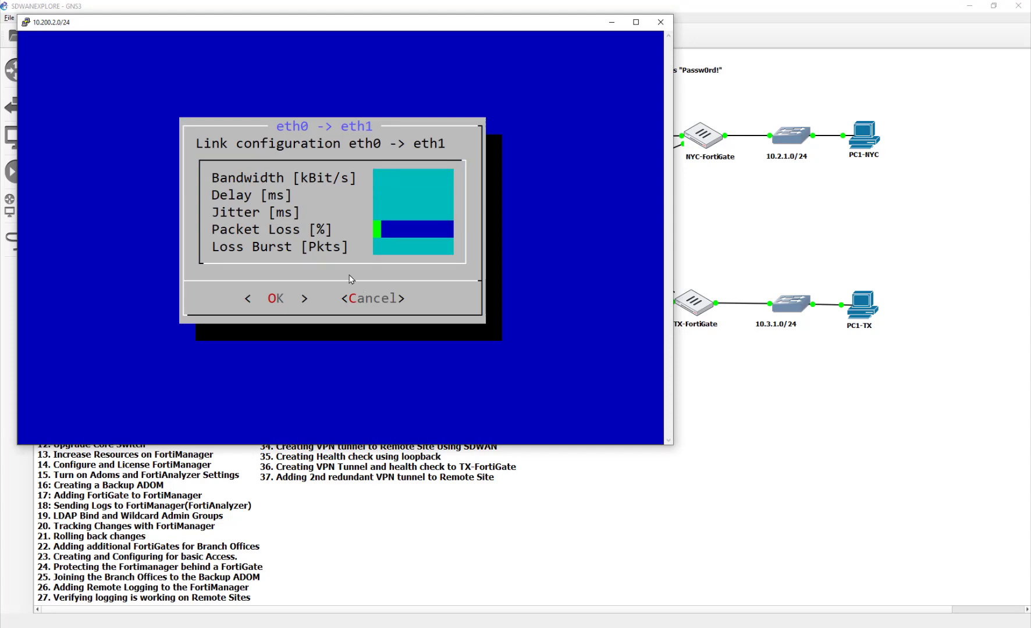
pyautogui.press('Down')
pyautogui.press('Up')
pyautogui.press('Up')
pyautogui.press('Up')
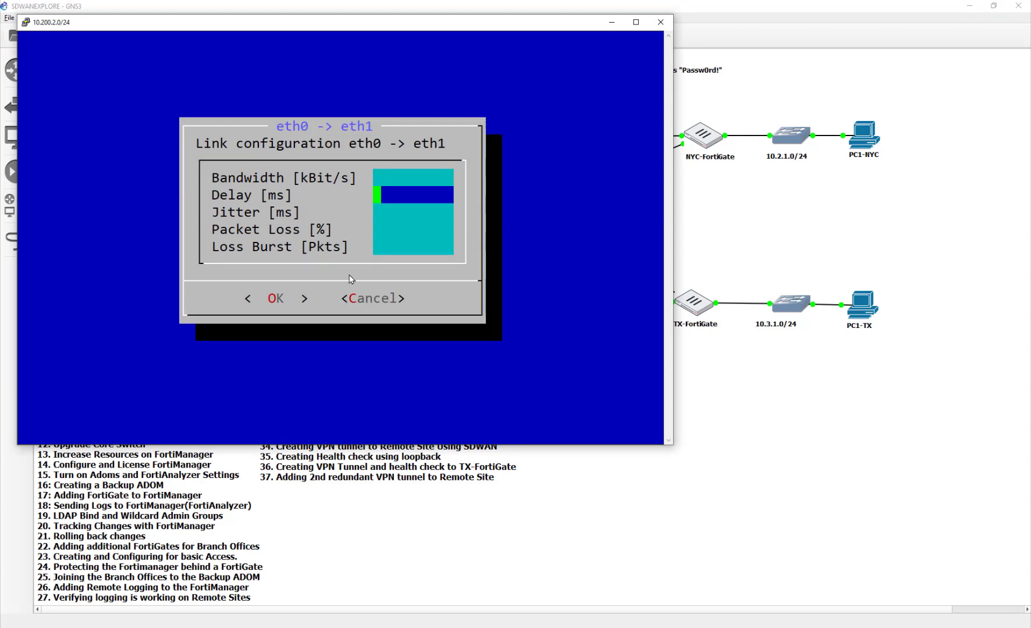
pyautogui.press('Escape')
pyautogui.press('Down')
pyautogui.press('Down')
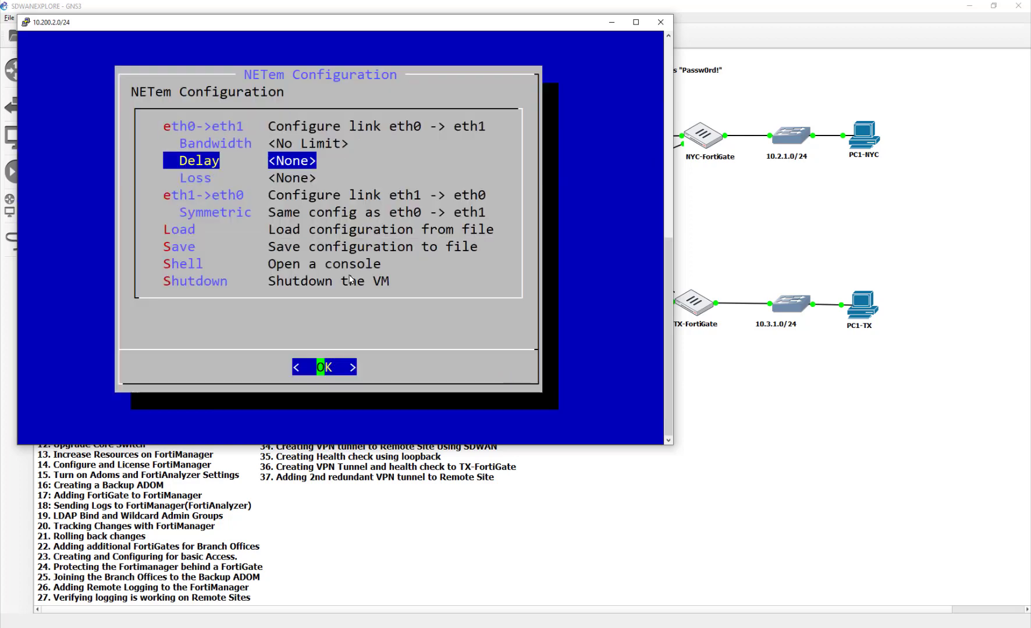
pyautogui.press('Down')
pyautogui.press('Up')
pyautogui.press('Up')
pyautogui.press('Down')
pyautogui.press('Return')
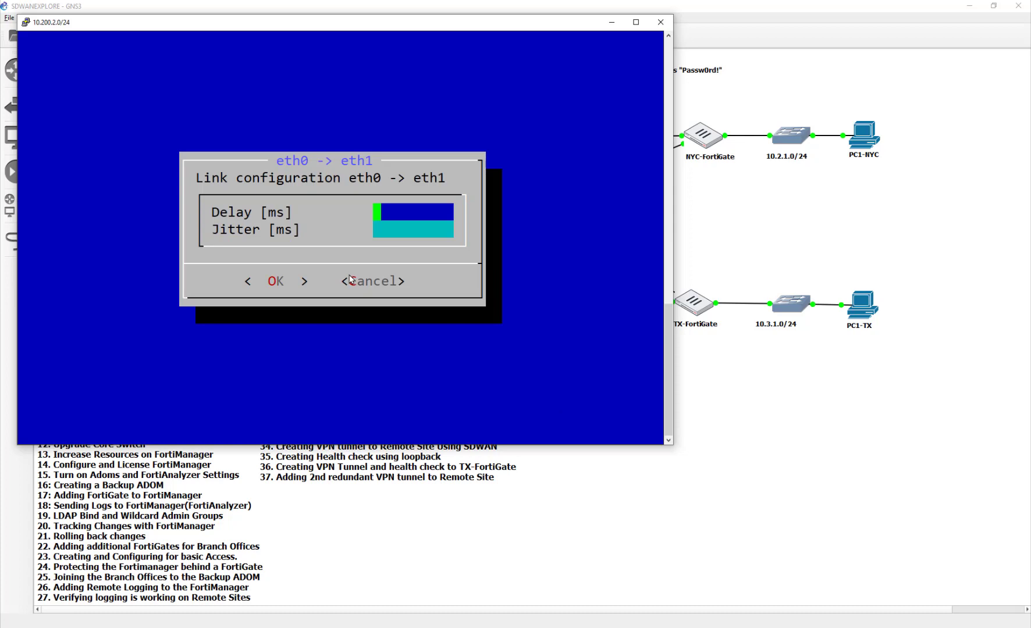
pyautogui.write('1000')
pyautogui.press('Return')
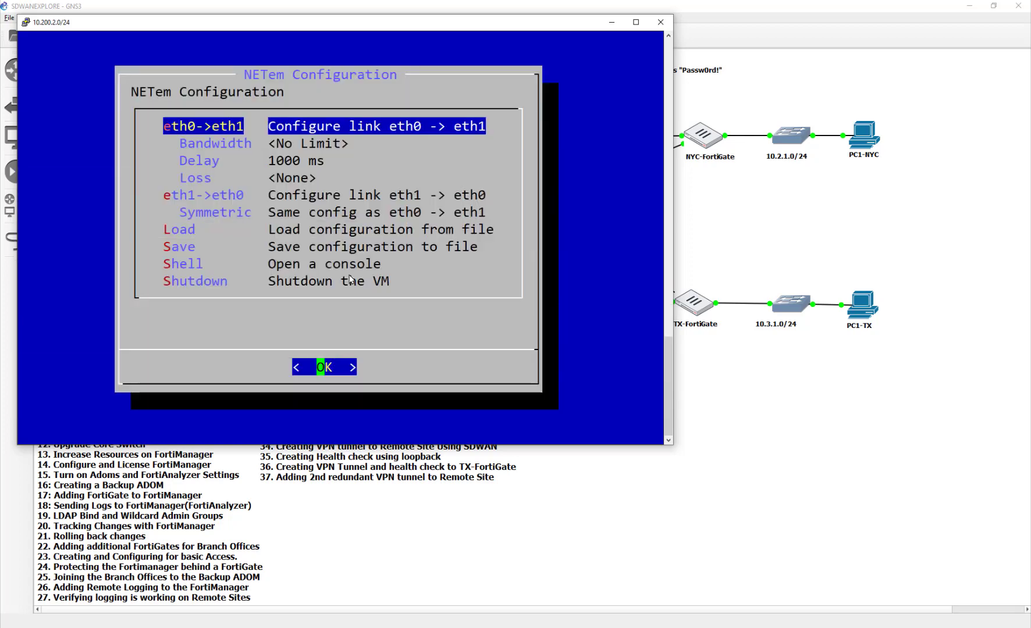
pyautogui.click(746, 436)
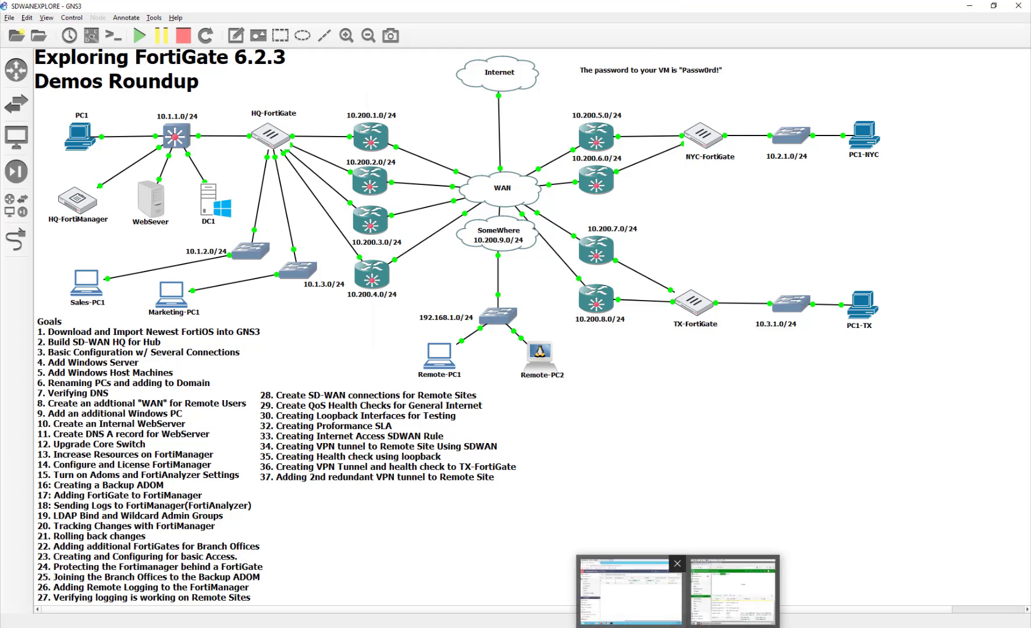
# Check VPN_HCK_NTC latency on Performance SLA: toNYC 10.34ms, ToNYC2 1609.57ms
pyautogui.click(617, 593)
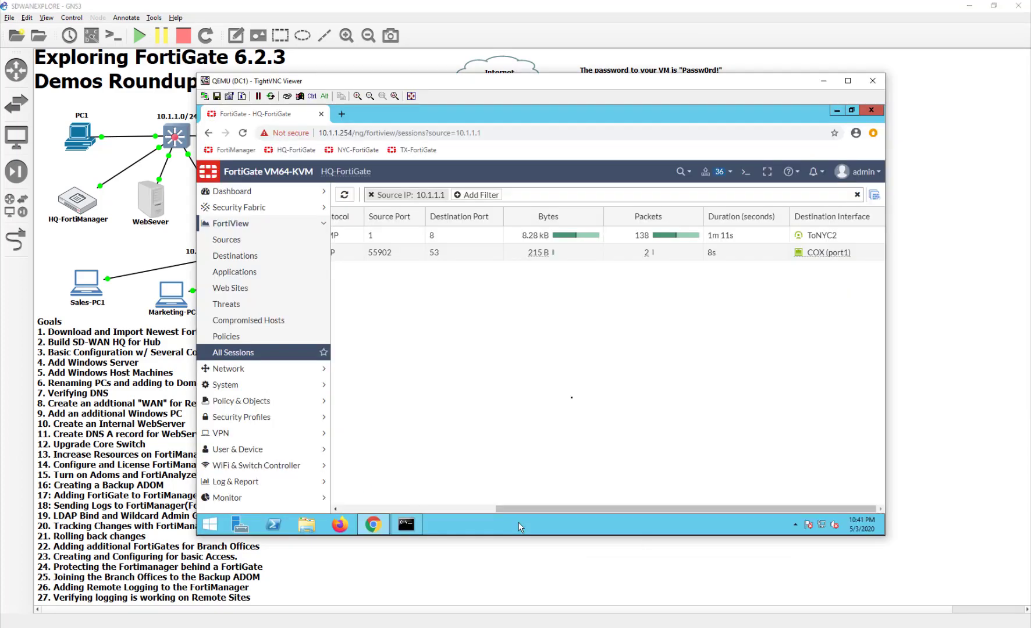
pyautogui.click(267, 372)
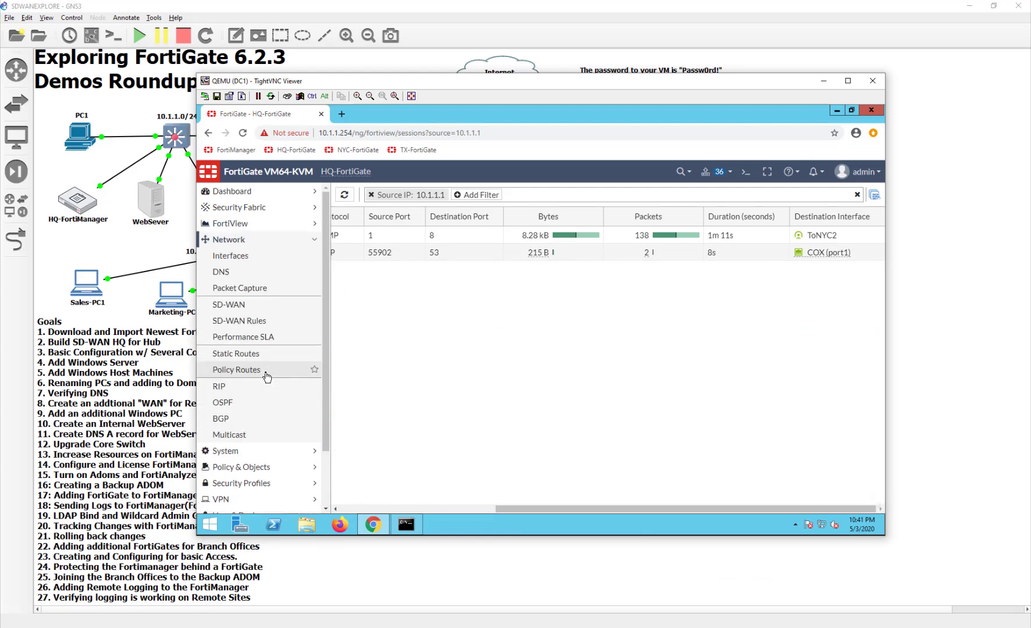
pyautogui.click(266, 335)
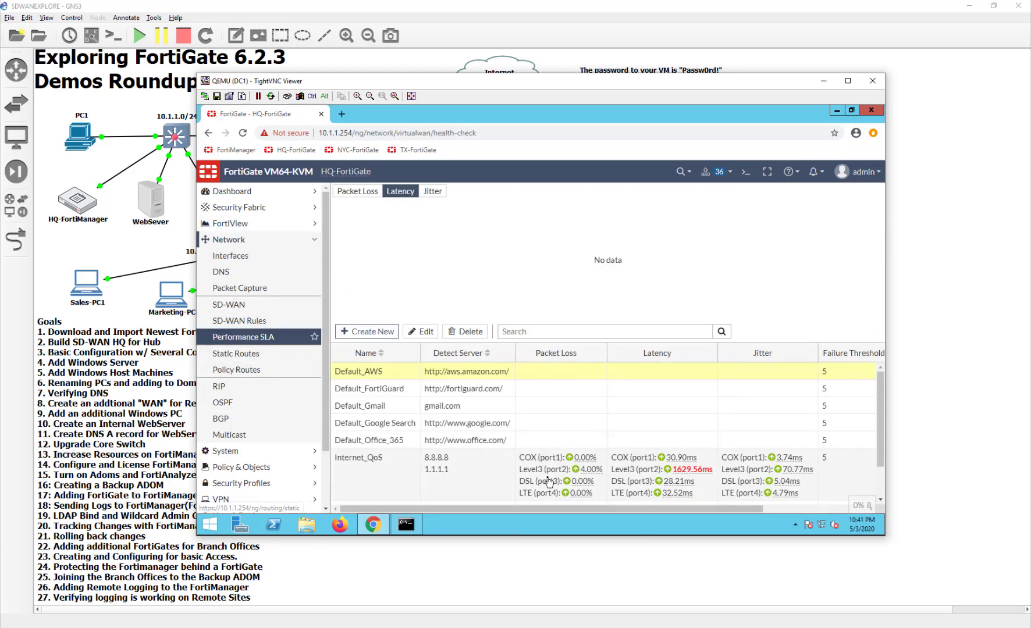
pyautogui.scroll(-1, 610, 478)
pyautogui.moveTo(683, 431)
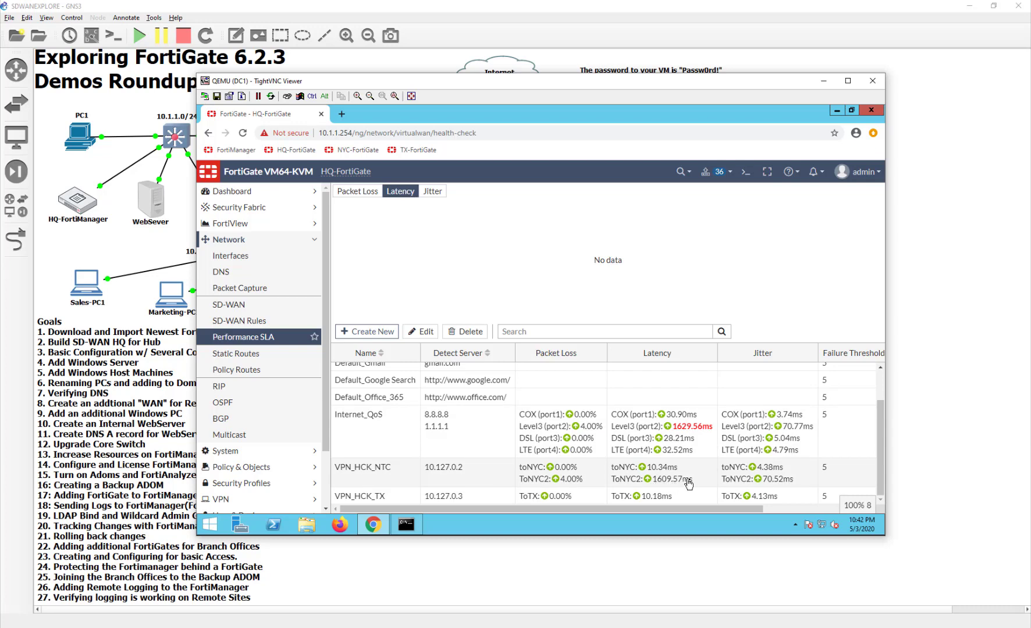
pyautogui.click(654, 488)
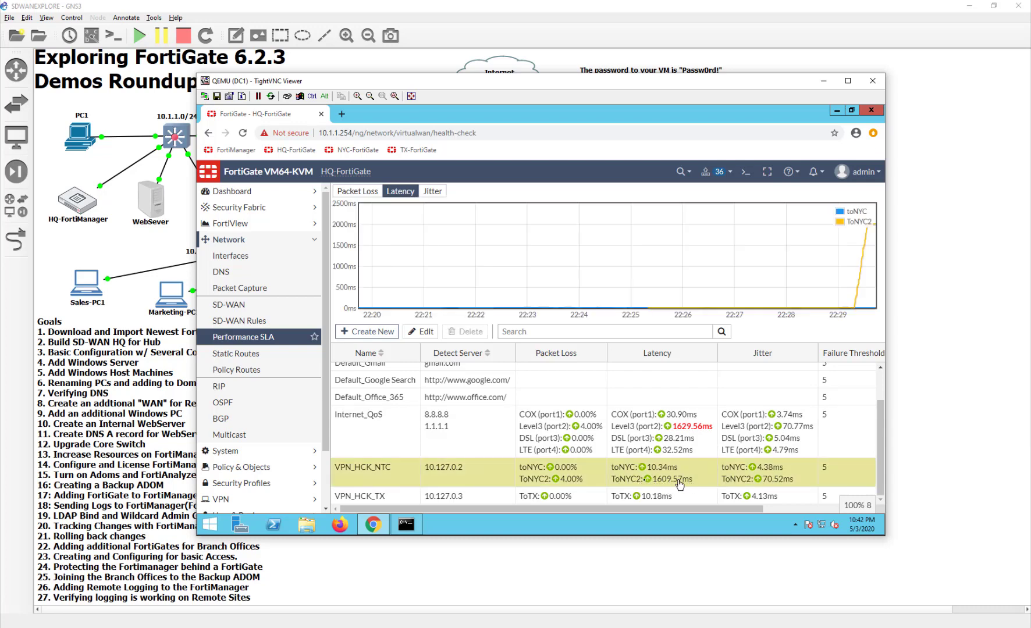
pyautogui.moveTo(650, 481)
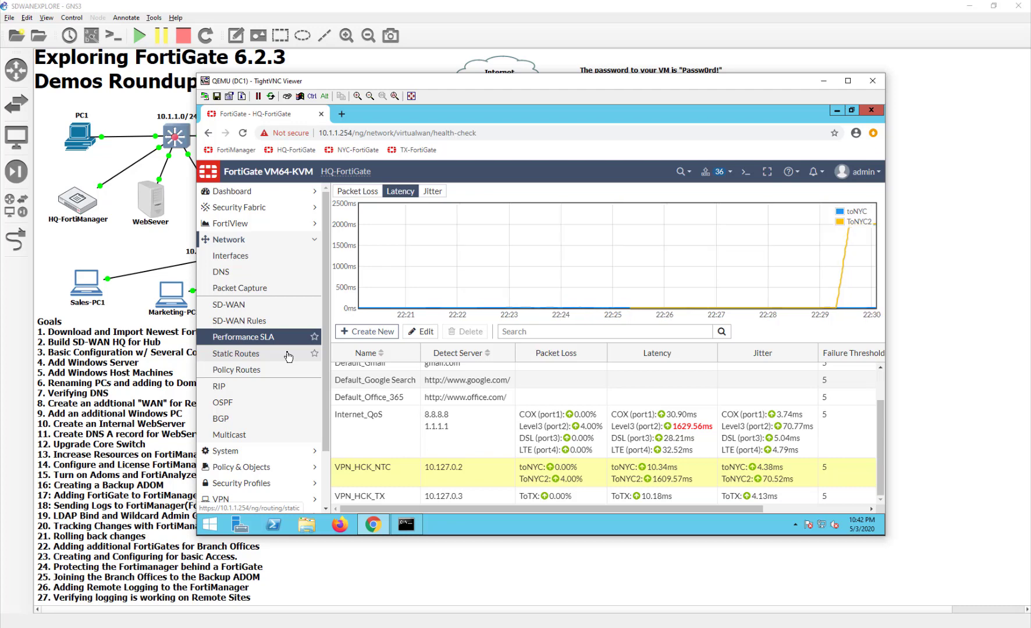
# Open FortiView All Sessions and confirm DC1's ping to 10.127.0.2 leaves via ToNYC2
pyautogui.click(259, 225)
pyautogui.click(233, 353)
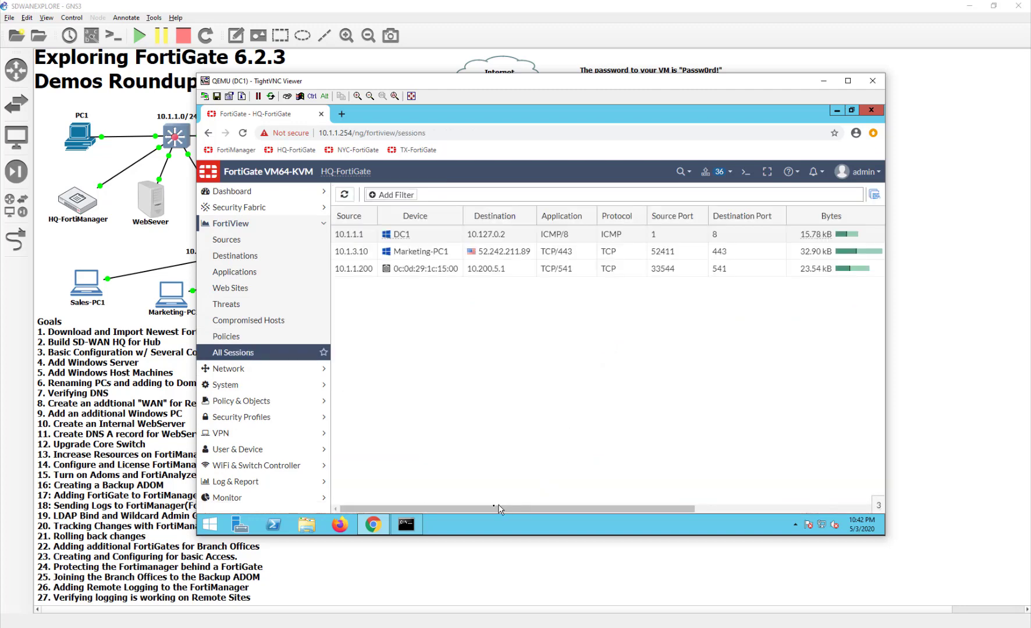
pyautogui.click(743, 507)
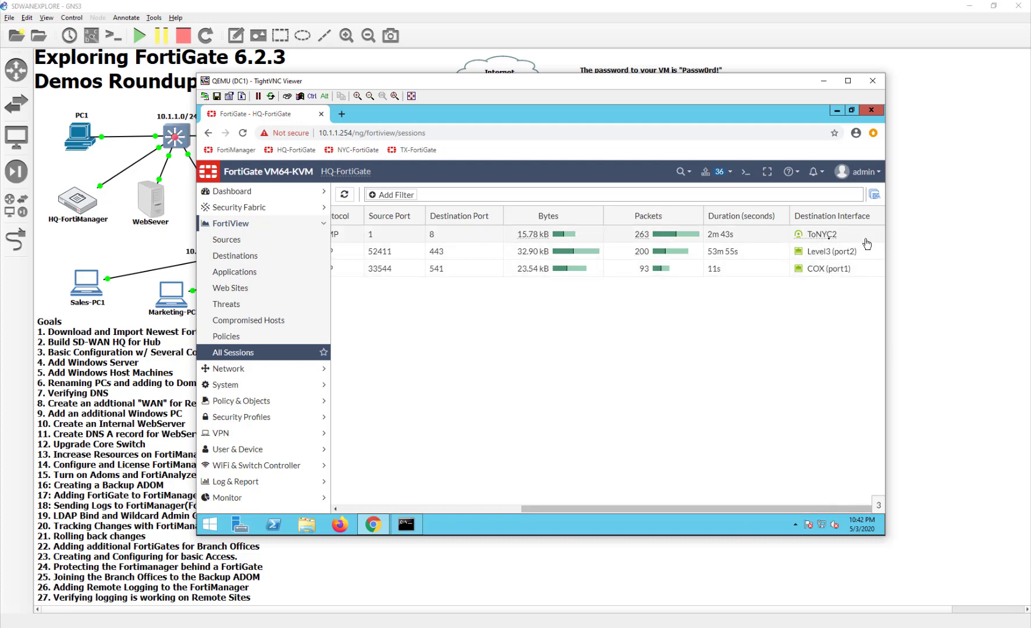
pyautogui.moveTo(827, 242)
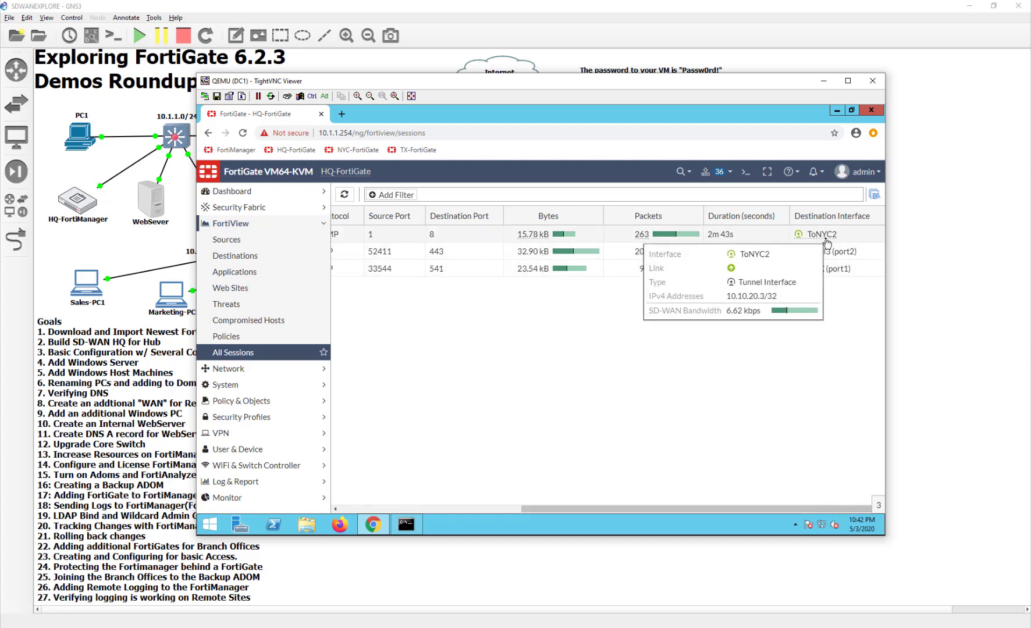
pyautogui.click(826, 240)
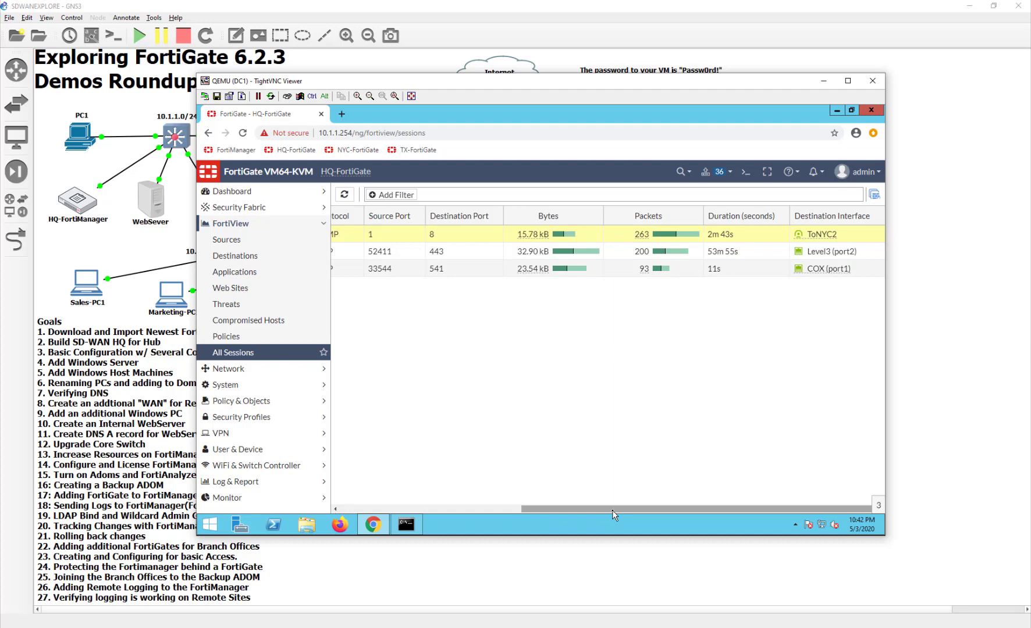
pyautogui.moveTo(612, 510); pyautogui.dragTo(784, 512)
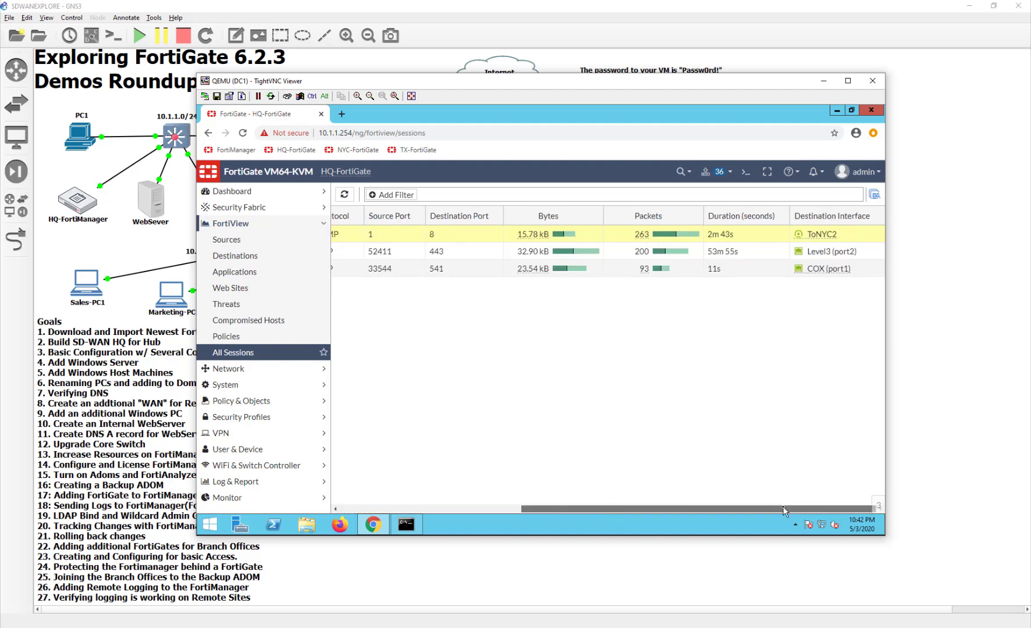
pyautogui.moveTo(783, 505); pyautogui.dragTo(427, 511)
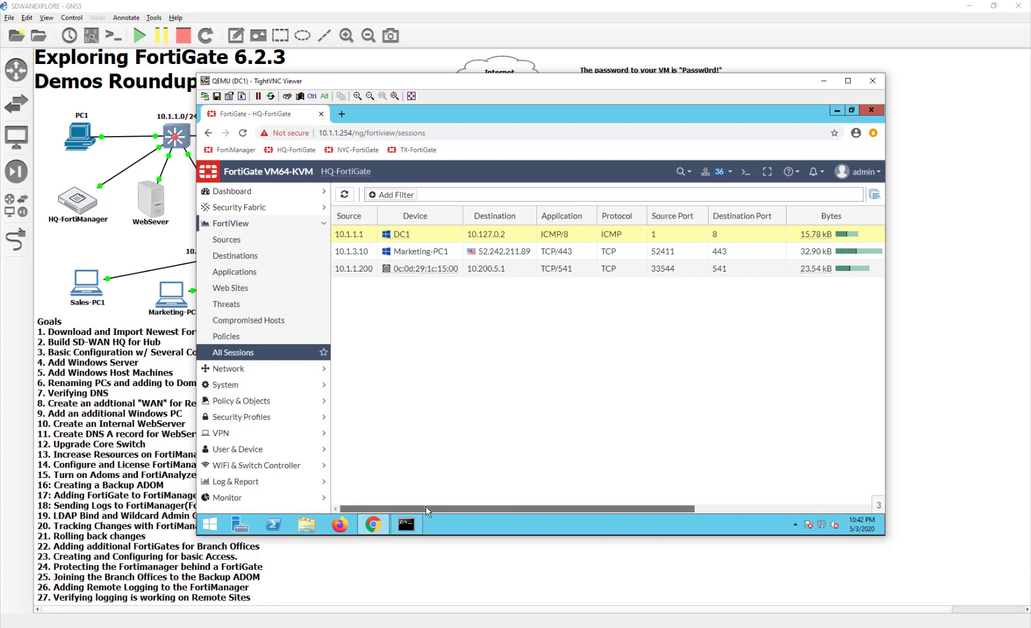
pyautogui.moveTo(357, 508); pyautogui.dragTo(524, 506)
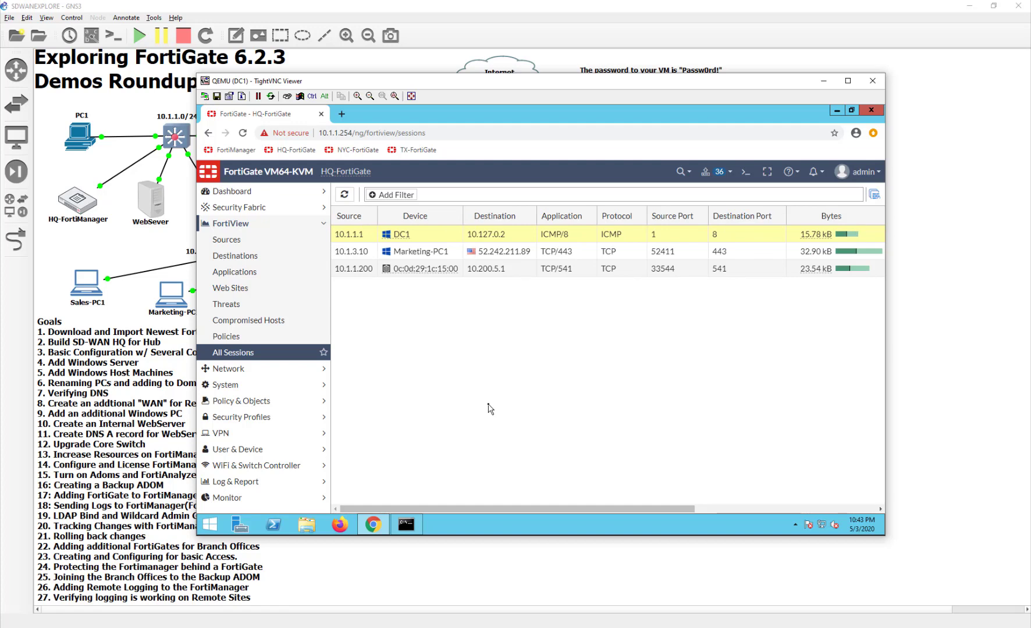
# Check the running ping at about 2014 ms, then minimize DC1's TightVNC console
pyautogui.click(410, 529)
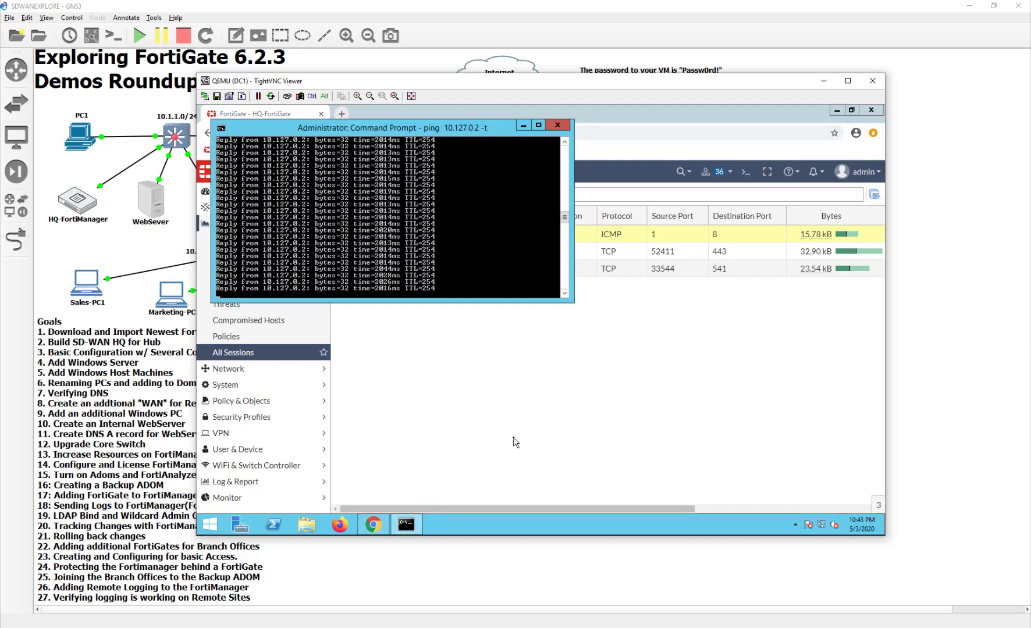
pyautogui.click(515, 443)
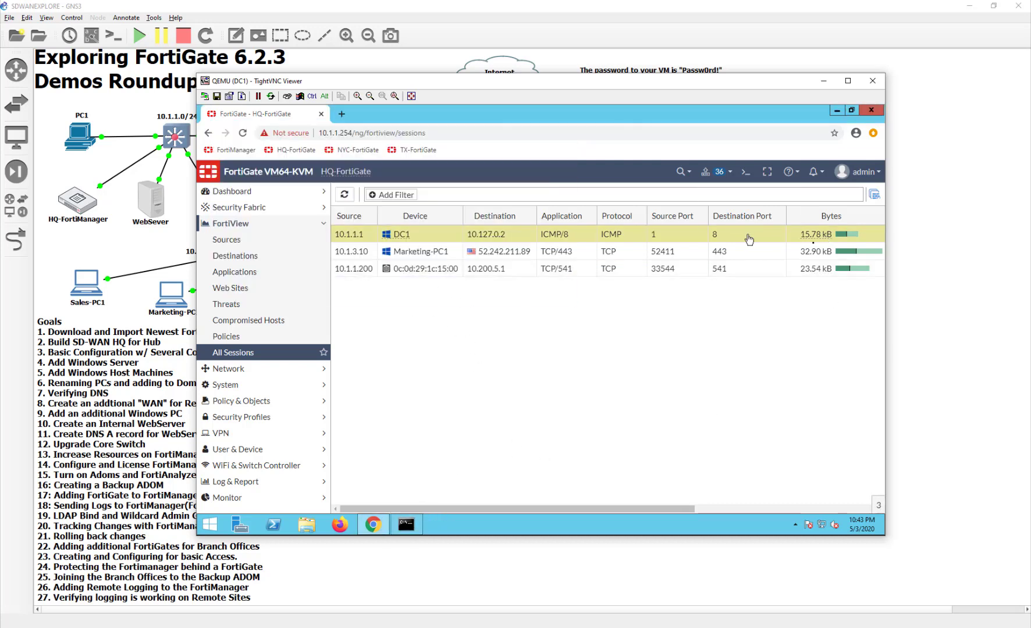
pyautogui.click(755, 510)
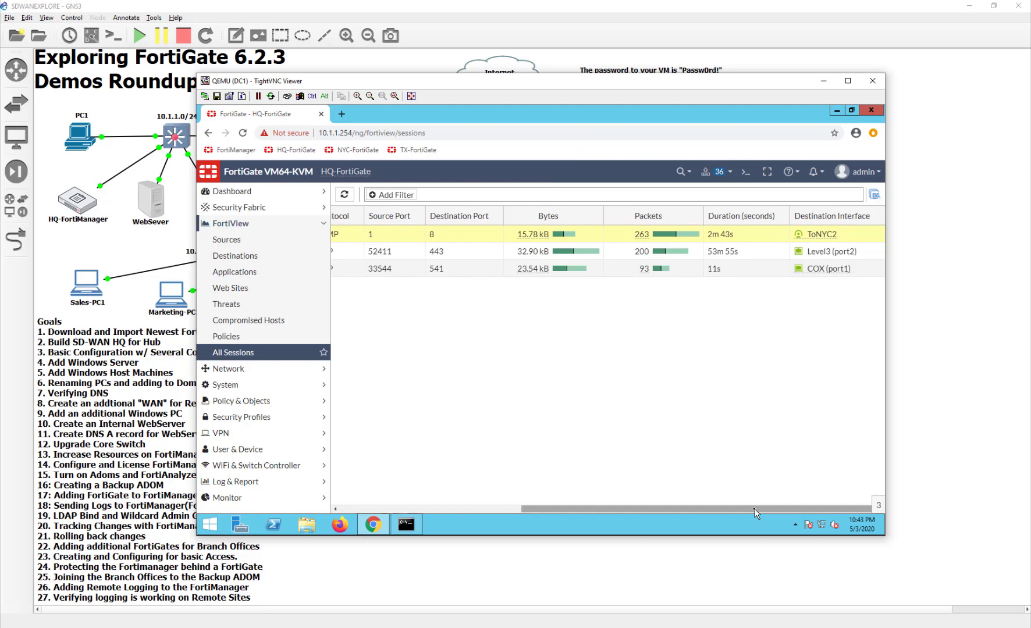
pyautogui.click(518, 509)
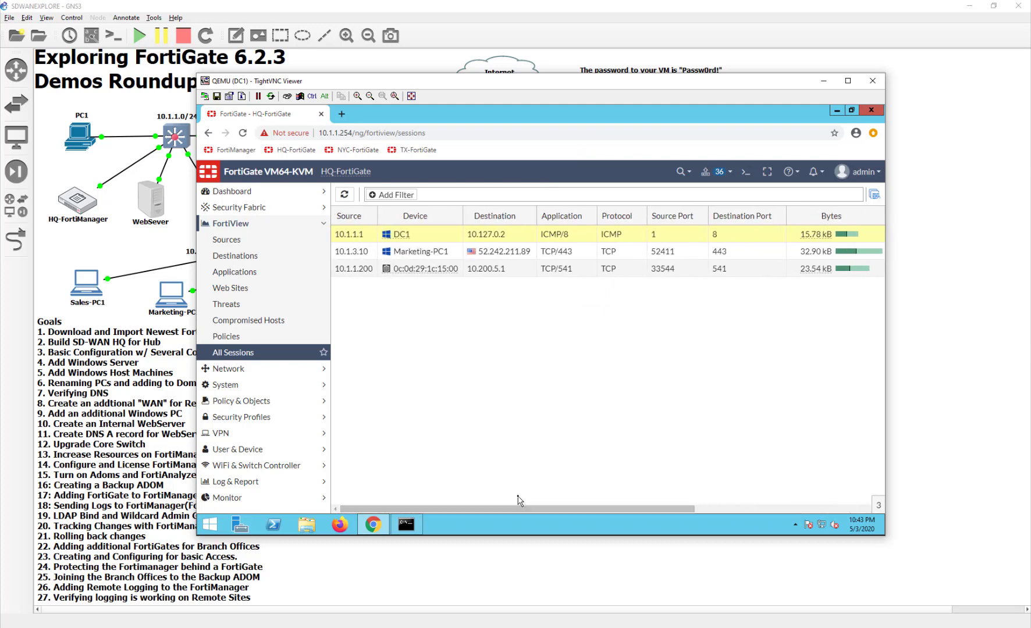
pyautogui.click(521, 570)
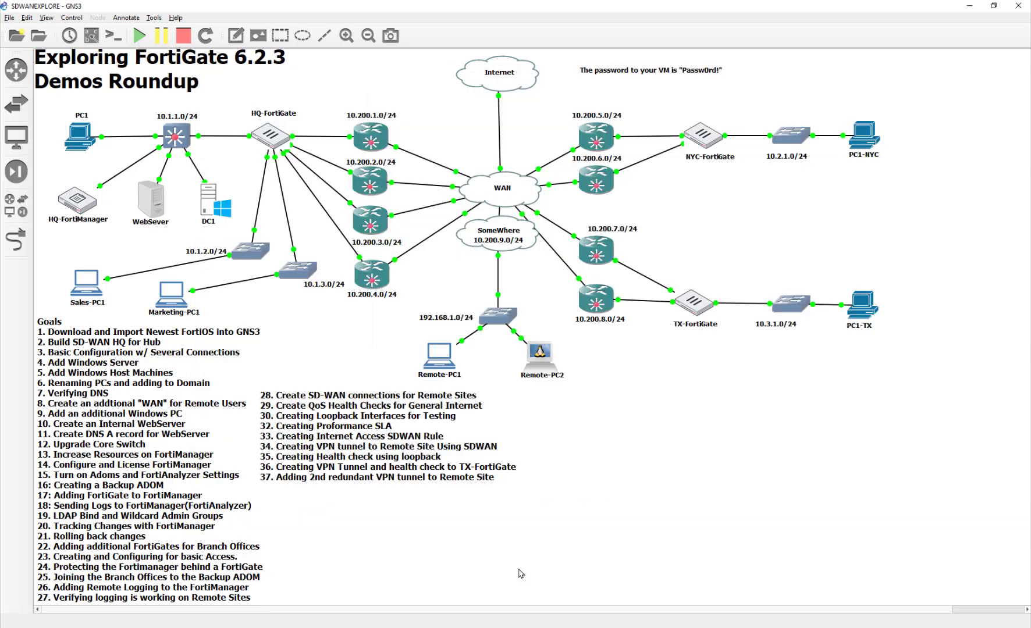
# Open PC1's console and launch a terminal from the JWM menu
pyautogui.doubleClick(78, 140)
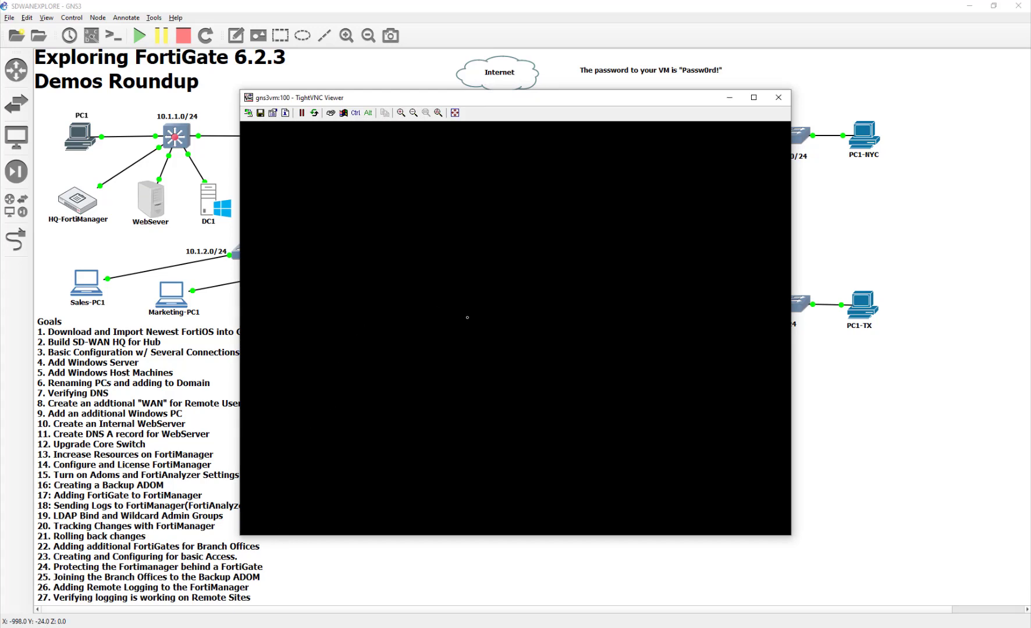
pyautogui.moveTo(444, 98); pyautogui.dragTo(488, 99)
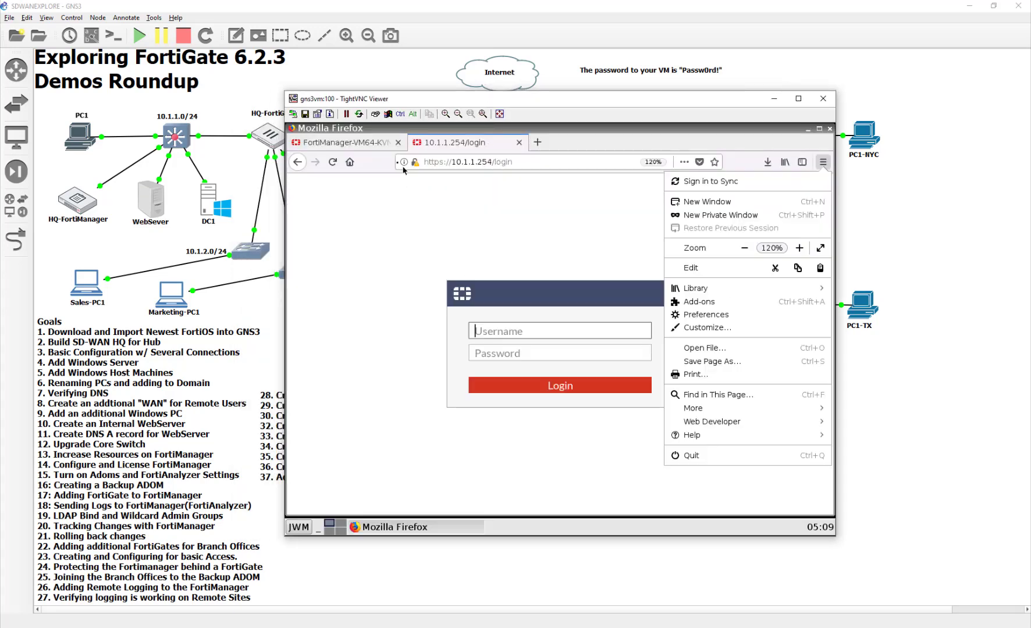
pyautogui.click(300, 531)
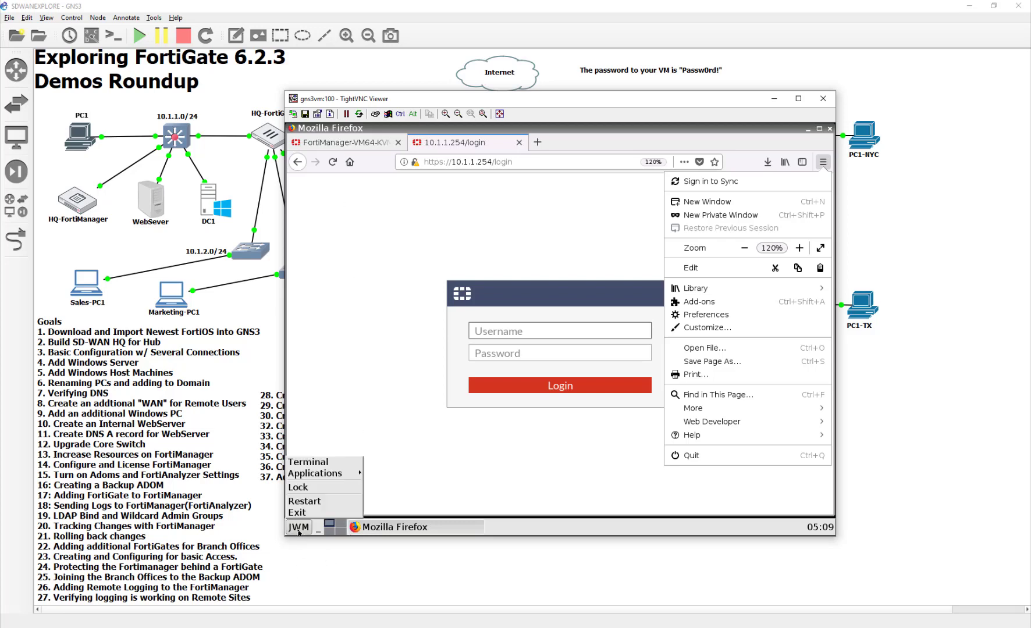
pyautogui.click(307, 508)
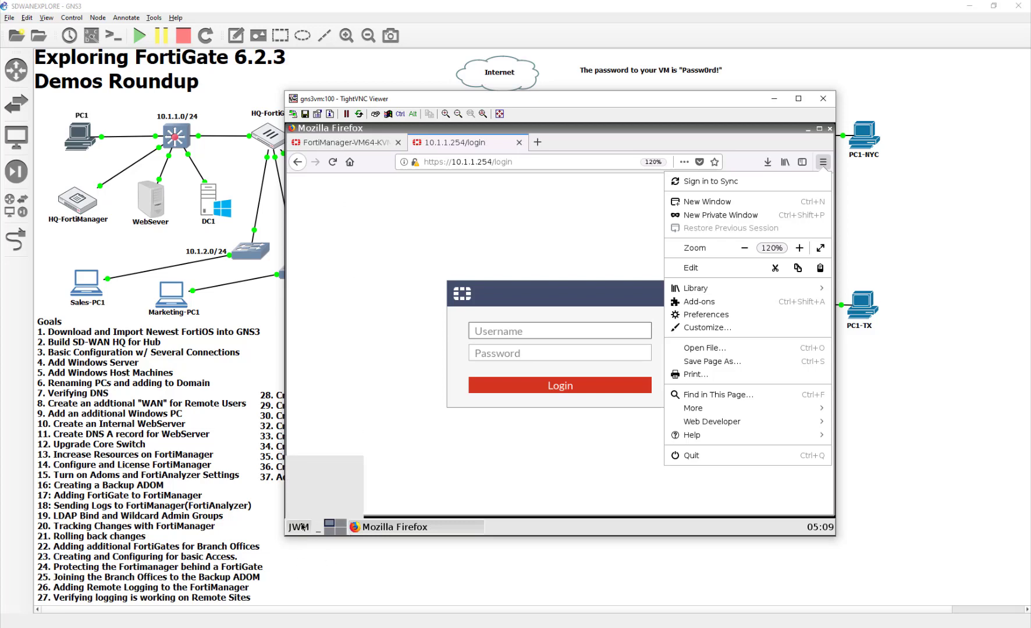
pyautogui.click(300, 527)
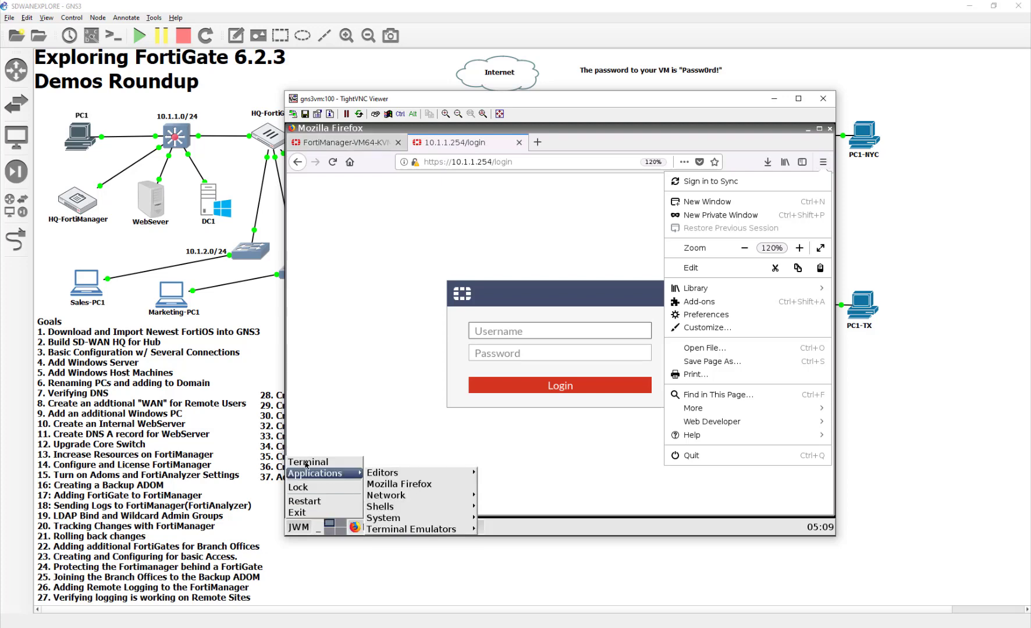
pyautogui.moveTo(306, 475)
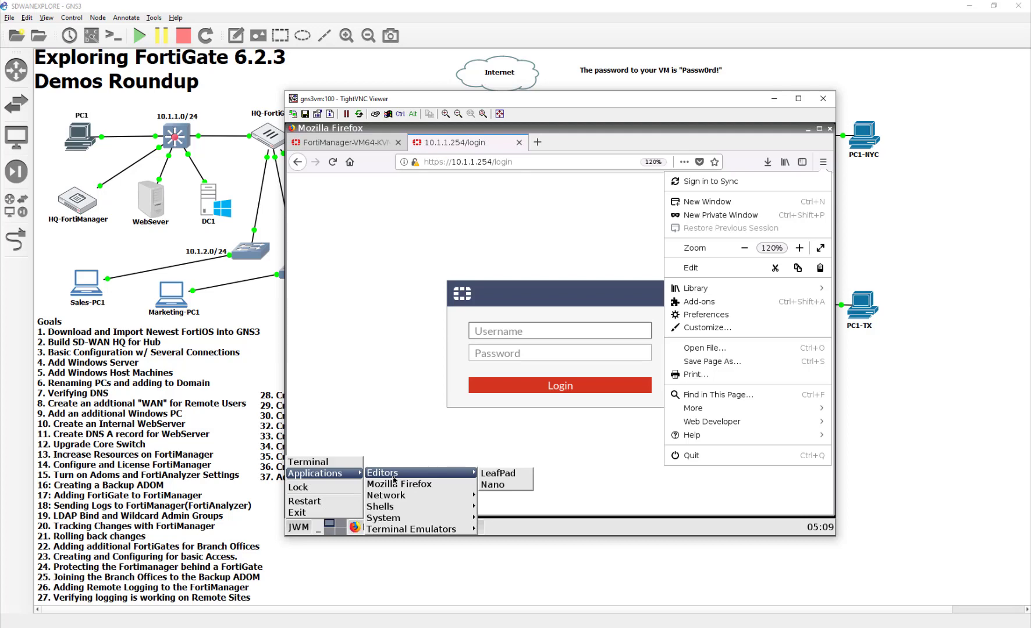
pyautogui.moveTo(399, 516)
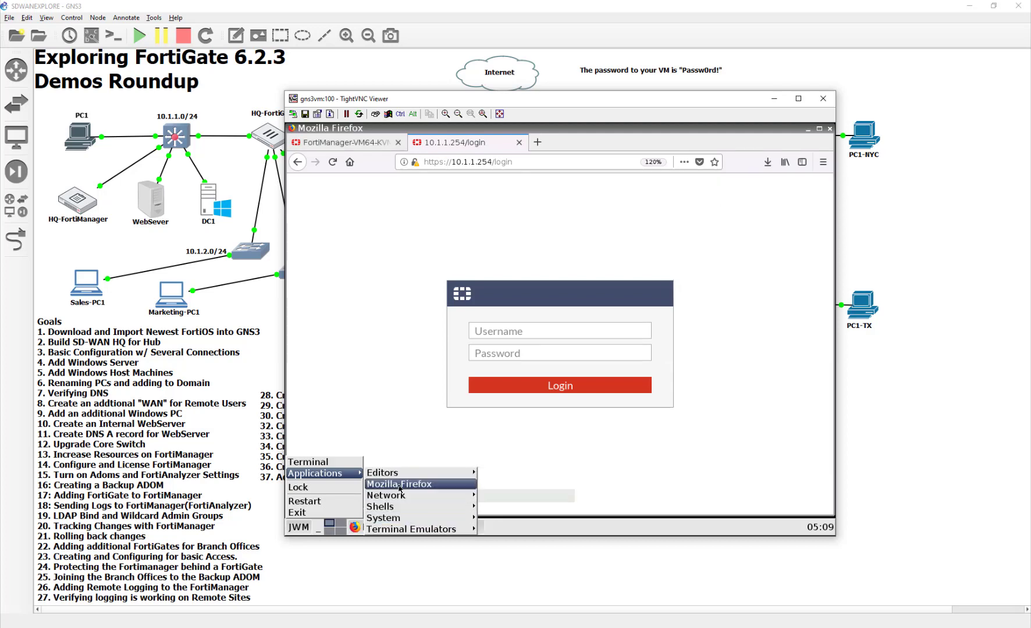
pyautogui.moveTo(400, 474)
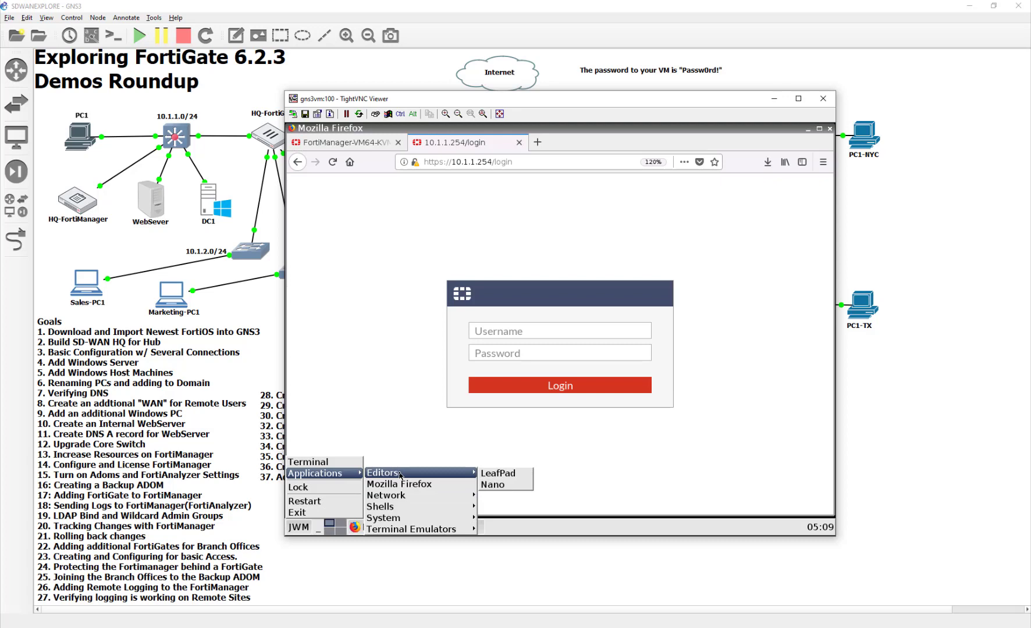
pyautogui.moveTo(385, 499)
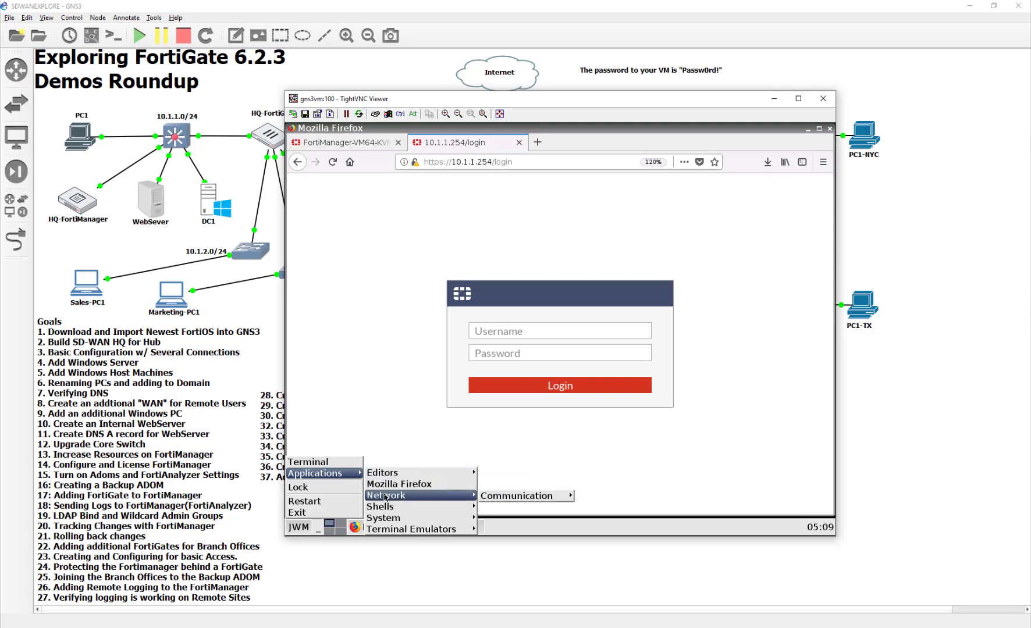
pyautogui.click(308, 462)
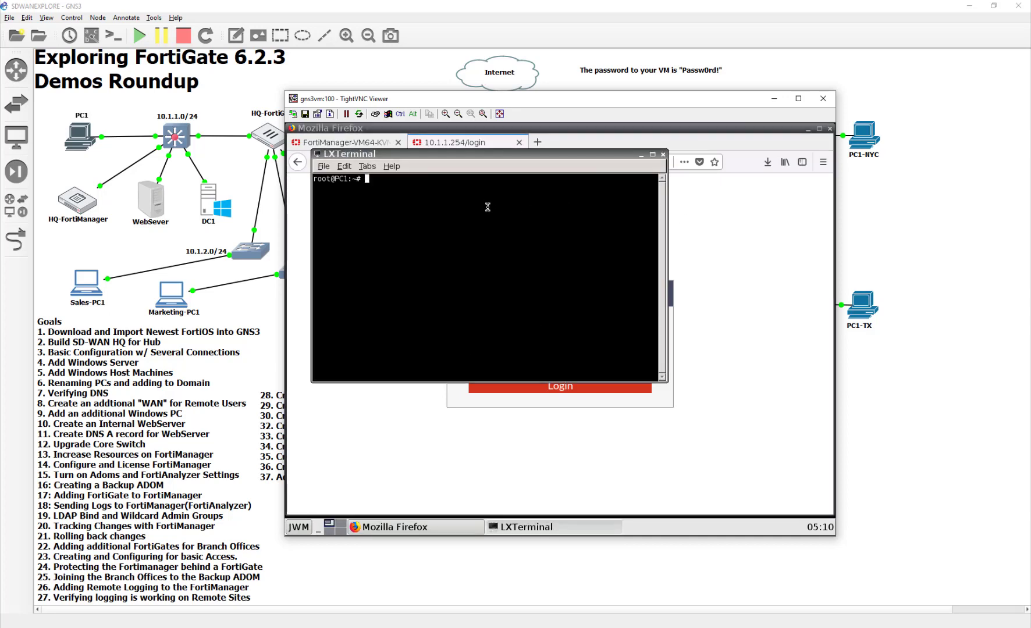
# Ping 10.127.0.2 from PC1 (6–16 ms replies) and return to the FortiGate sessions page
pyautogui.write('ping 10.127.0.2')
pyautogui.press('Return')
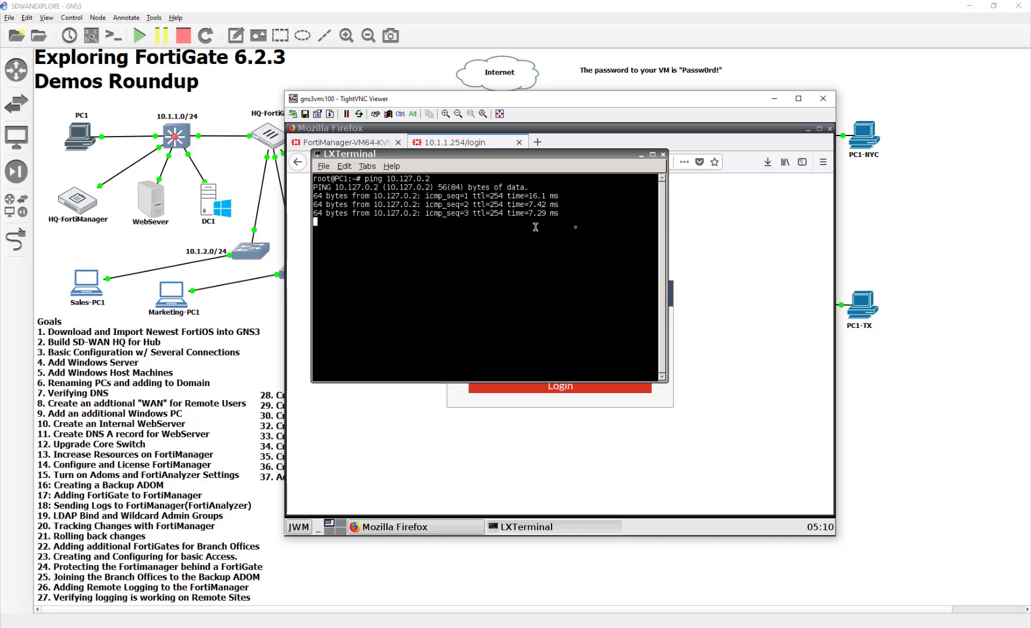
pyautogui.click(603, 511)
pyautogui.hotkey('alt', 'Tab')
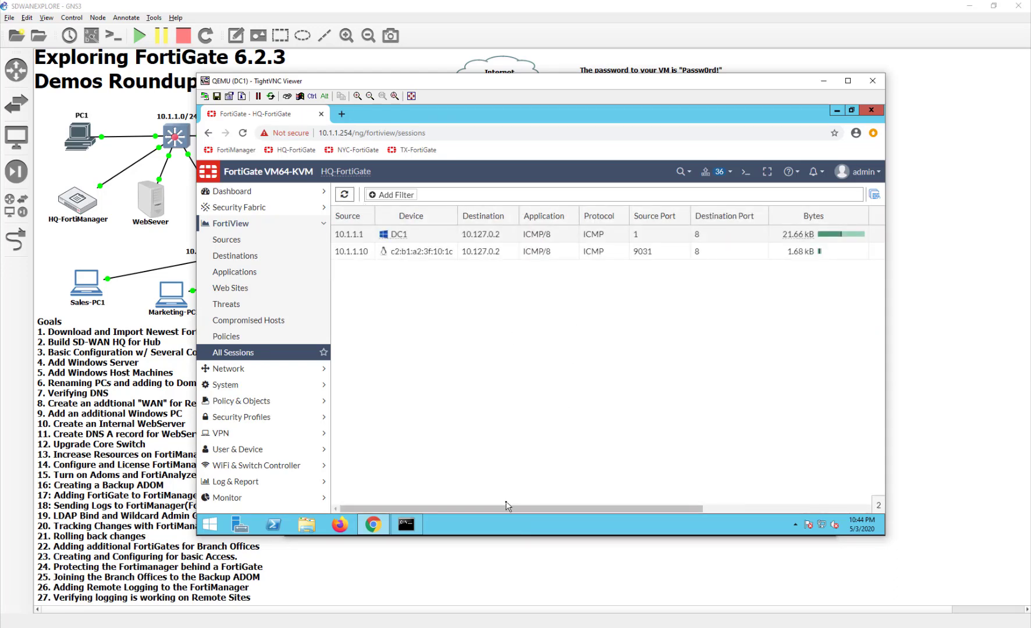
pyautogui.moveTo(506, 508); pyautogui.dragTo(730, 510)
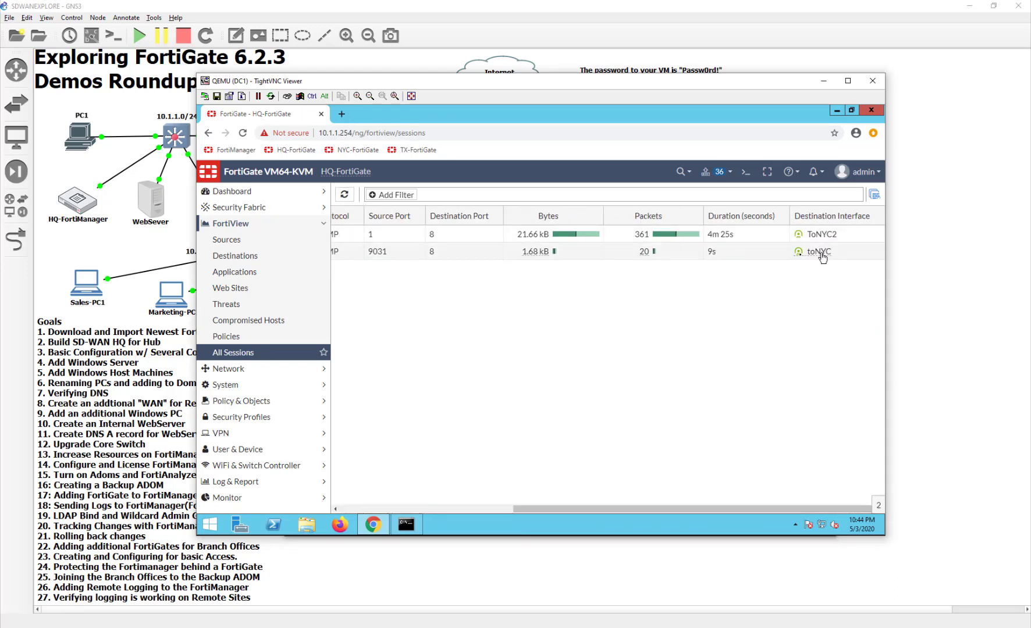
pyautogui.moveTo(817, 256)
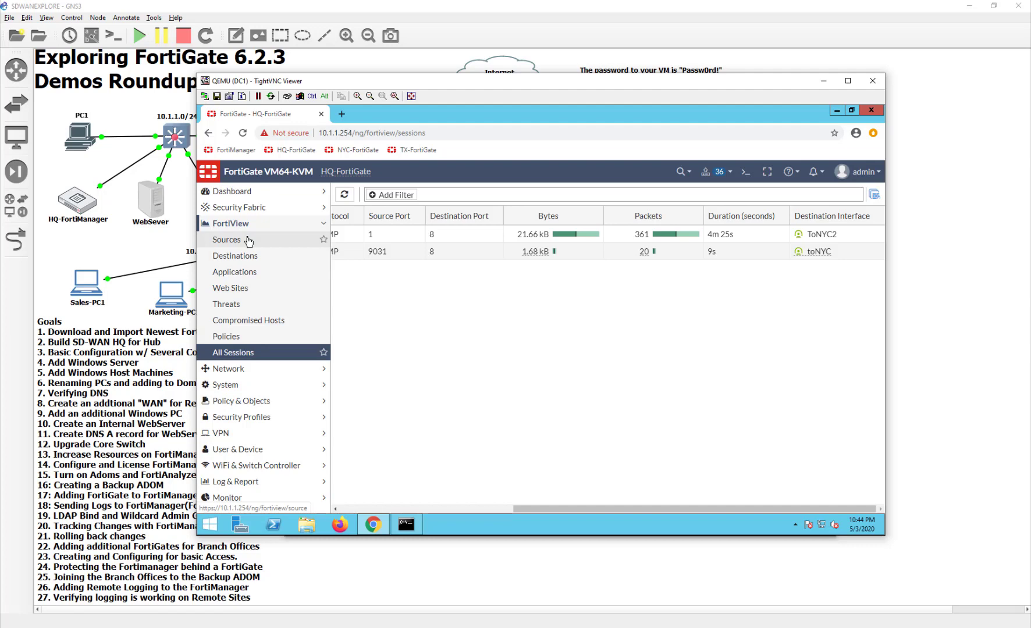
# Open the VPN_LB_HCK_NYC SD-WAN rule for editing
pyautogui.click(235, 369)
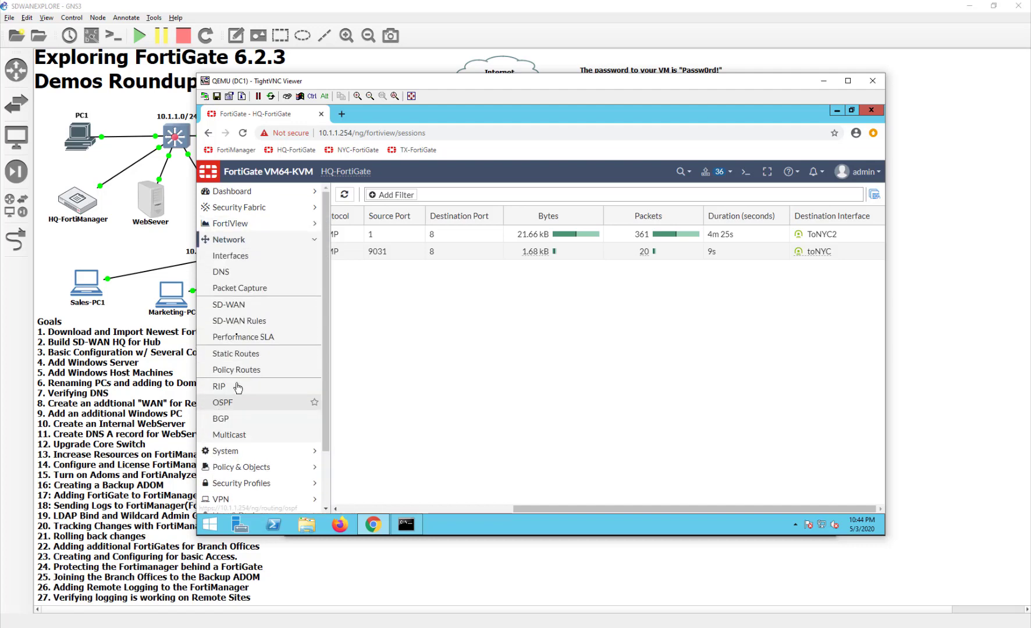
pyautogui.click(248, 323)
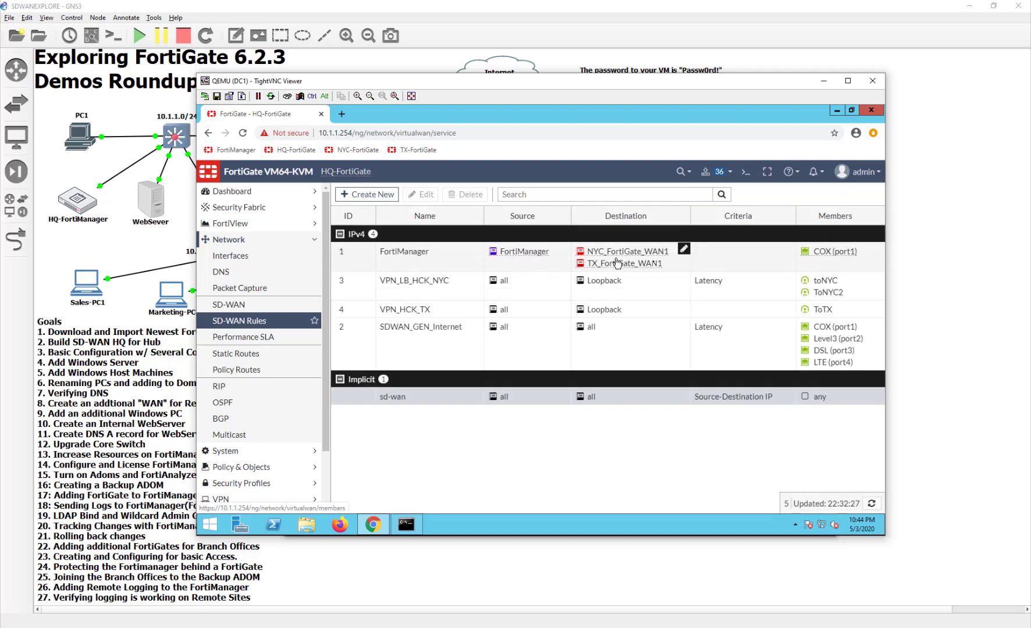
pyautogui.doubleClick(582, 282)
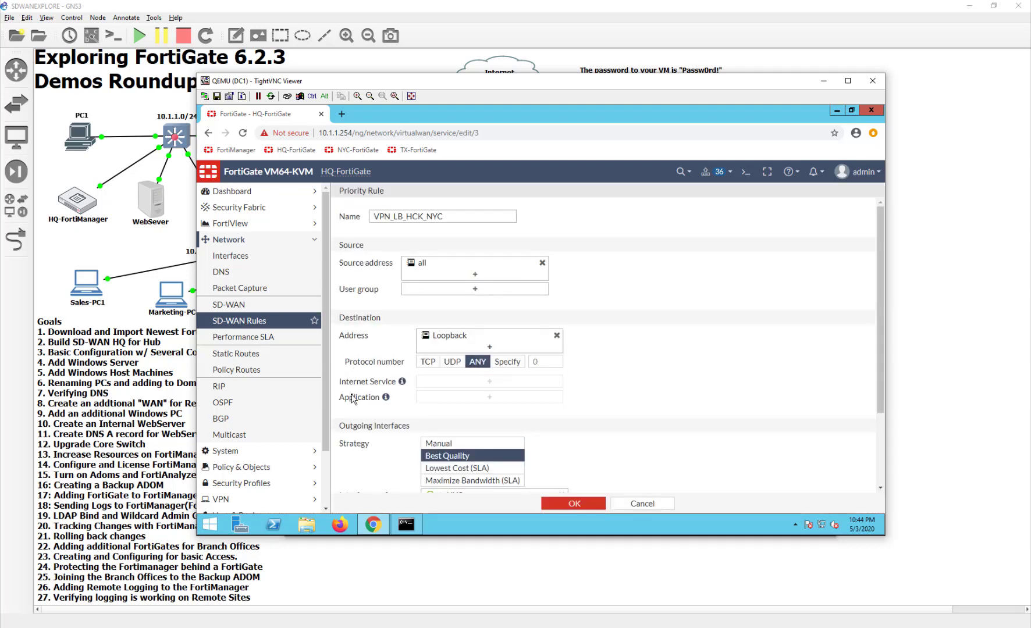
pyautogui.scroll(-3, 352, 398)
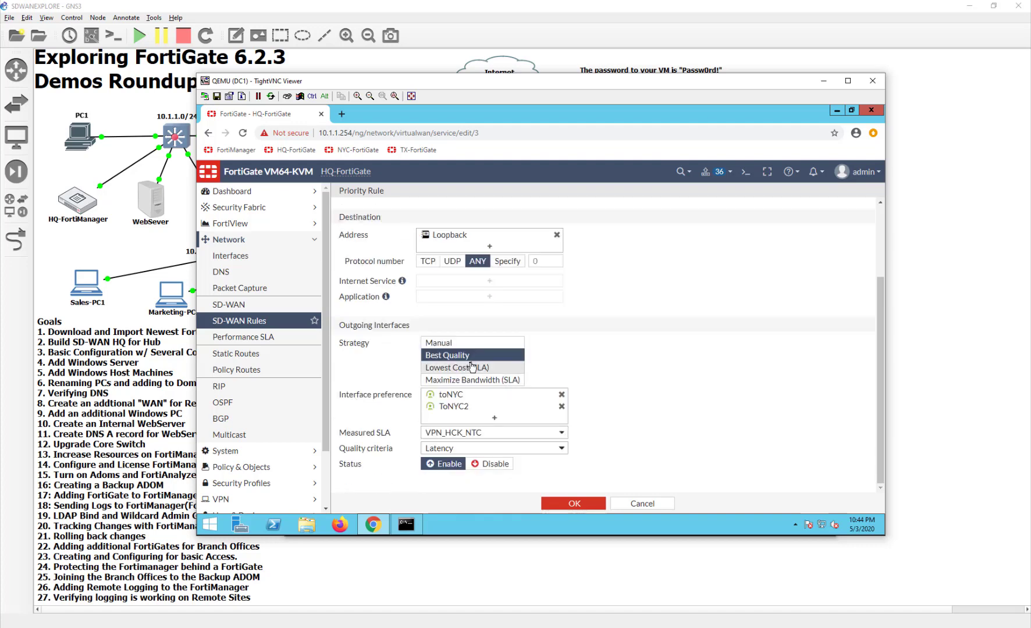
# Keep the rule's strategy at Lowest Cost (SLA), leaving Required SLA target empty
pyautogui.click(468, 367)
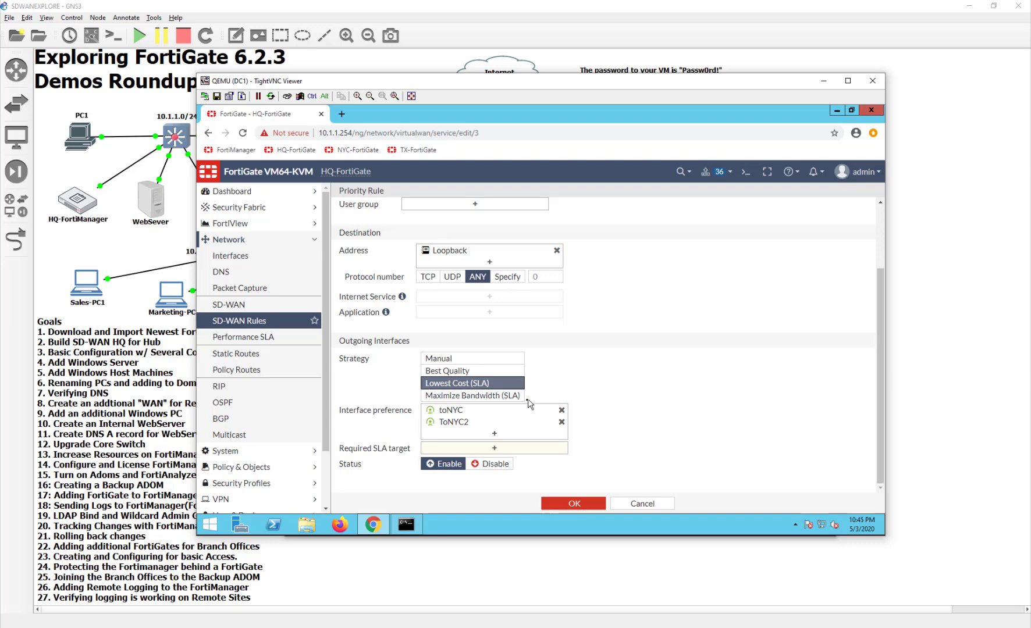
pyautogui.click(512, 397)
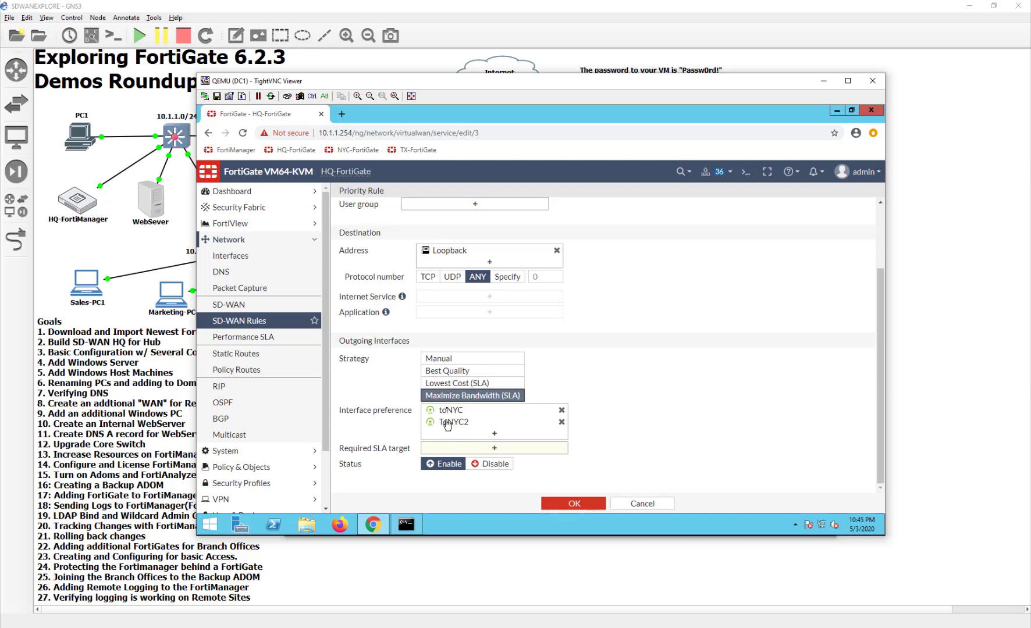
pyautogui.click(451, 385)
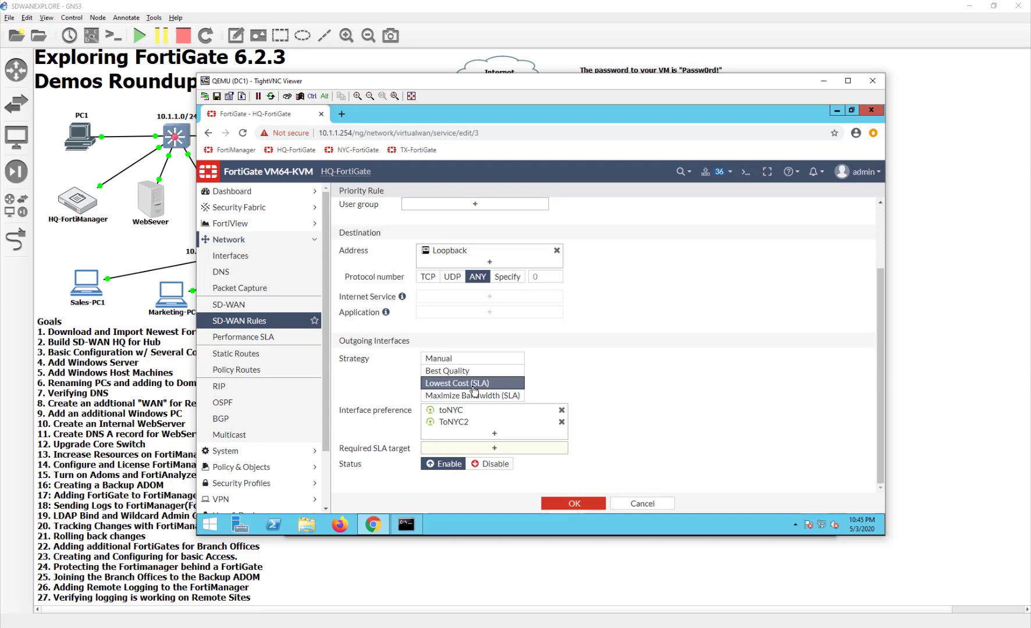
pyautogui.click(497, 451)
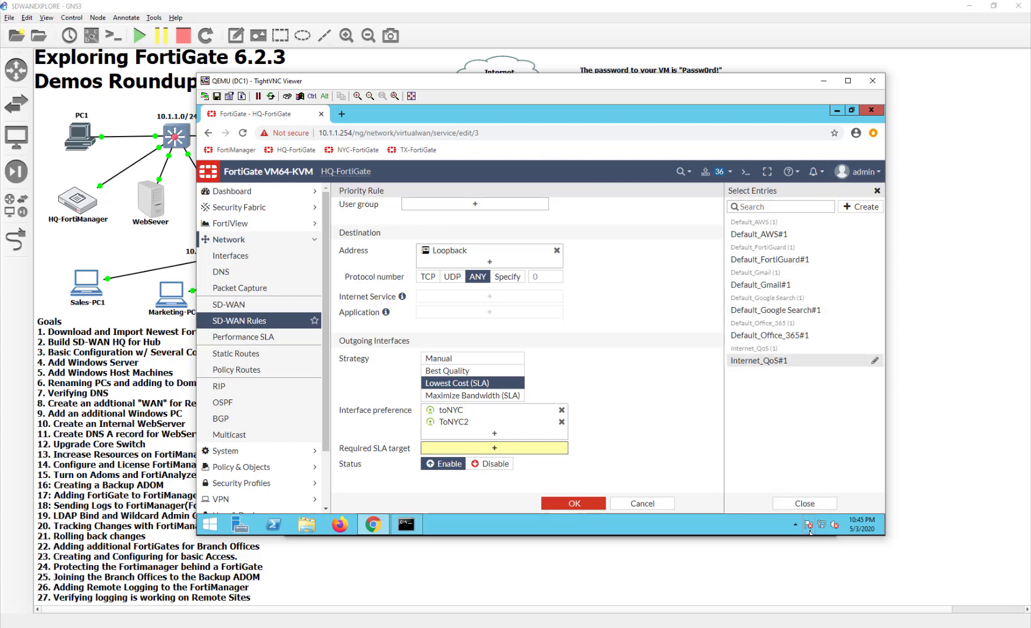
pyautogui.click(806, 504)
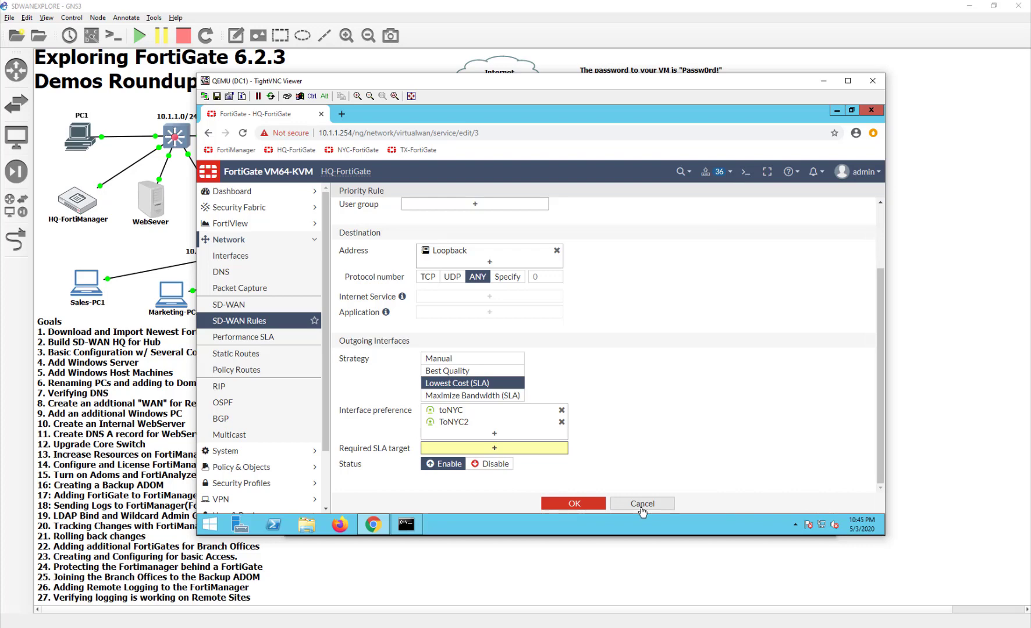
# Cancel the rule edit and open the VPN_HCK_NTC performance SLA for editing
pyautogui.click(233, 304)
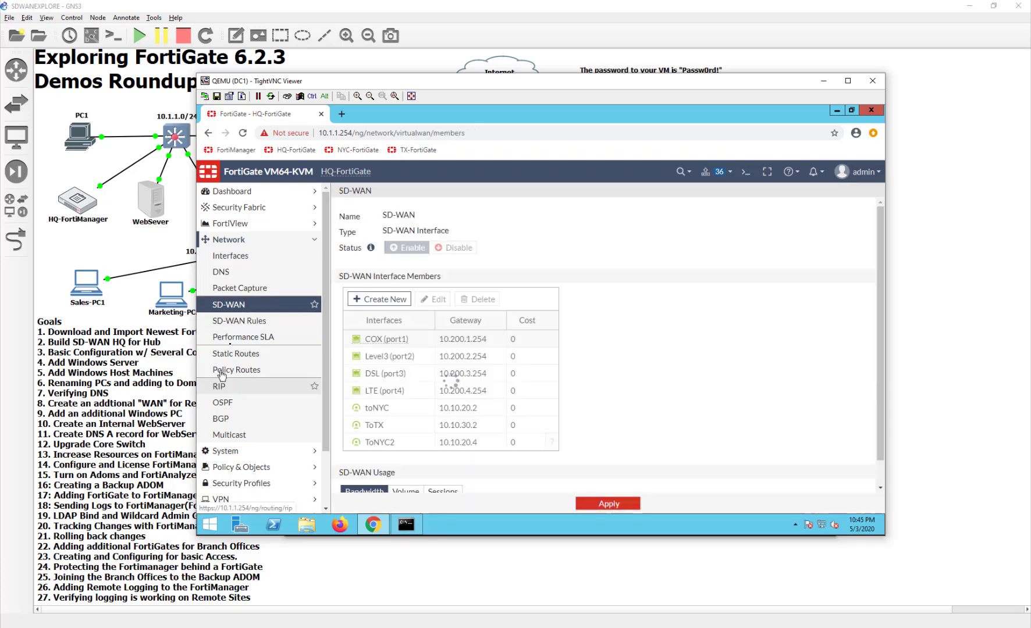
pyautogui.click(235, 324)
pyautogui.click(237, 341)
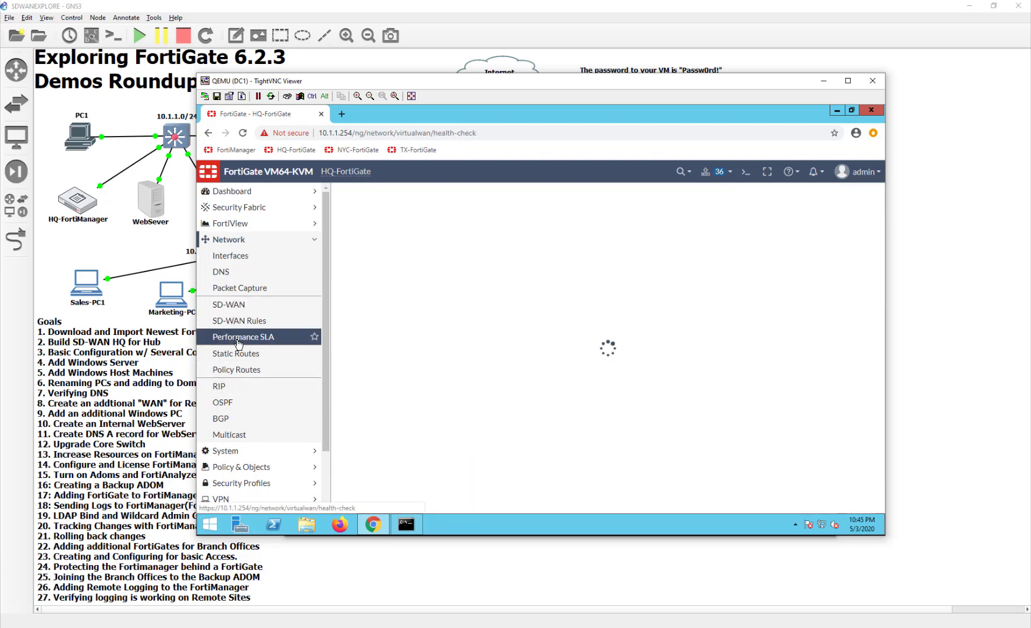
pyautogui.scroll(-1, 509, 411)
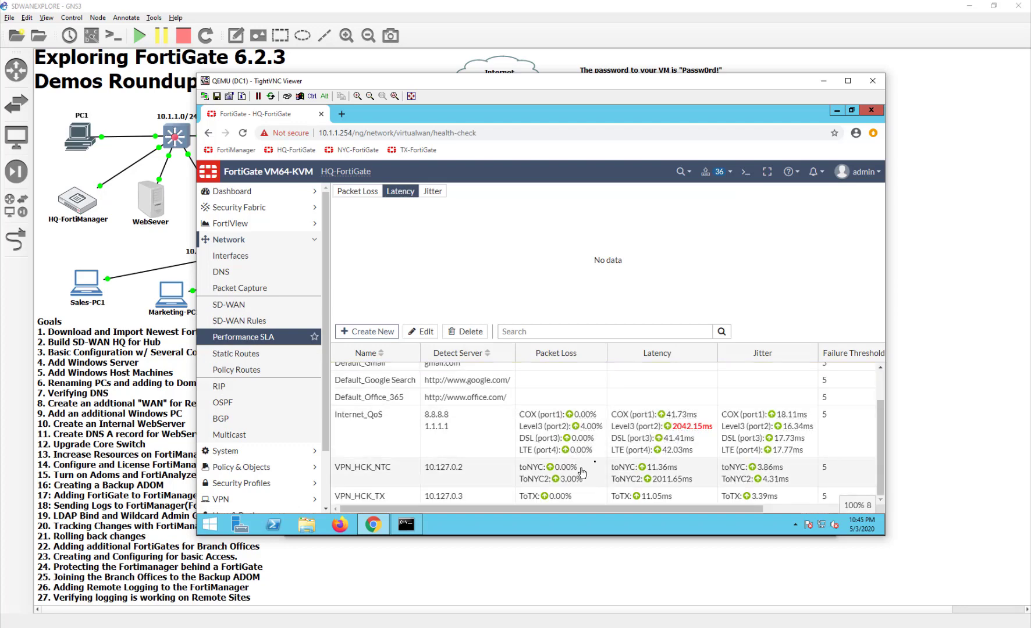
pyautogui.doubleClick(512, 479)
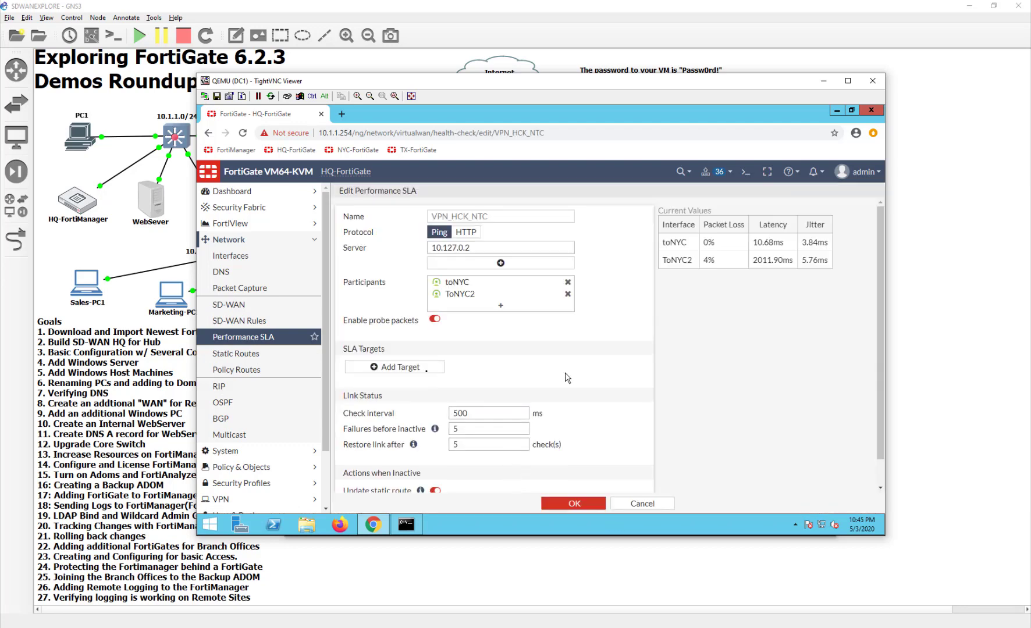
# Add a VPN_HCK_NTC SLA target with 500 ms latency and 2% packet loss thresholds
pyautogui.click(397, 373)
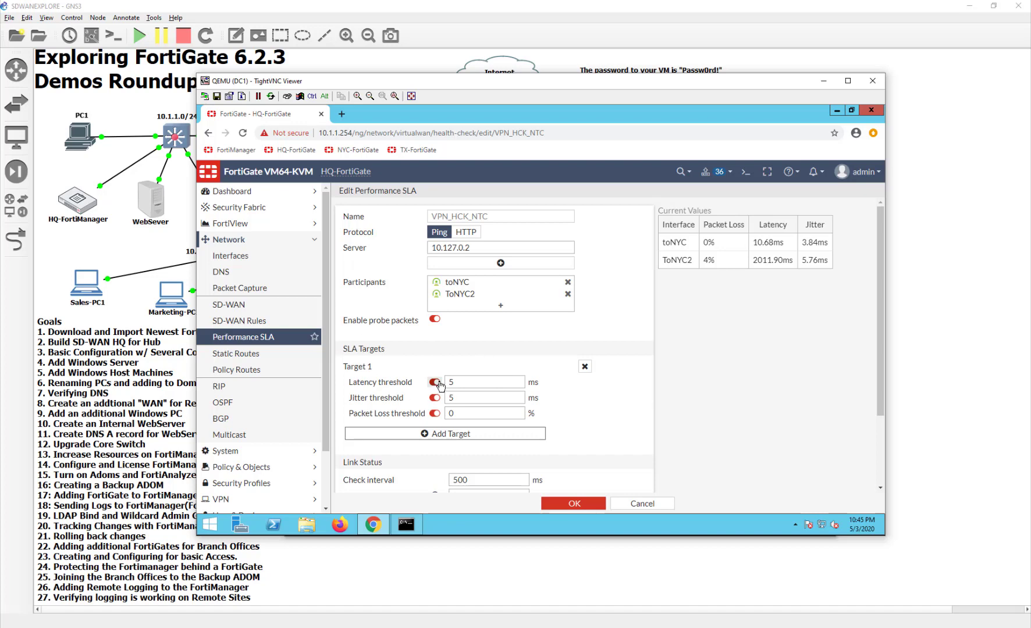
pyautogui.click(469, 382)
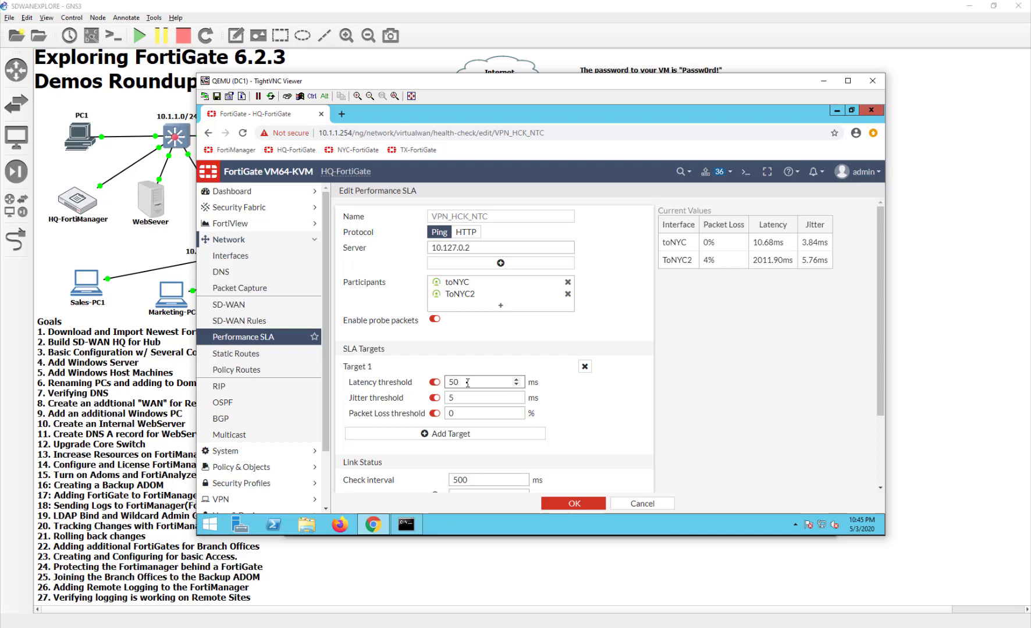
pyautogui.write('00')
pyautogui.doubleClick(446, 414)
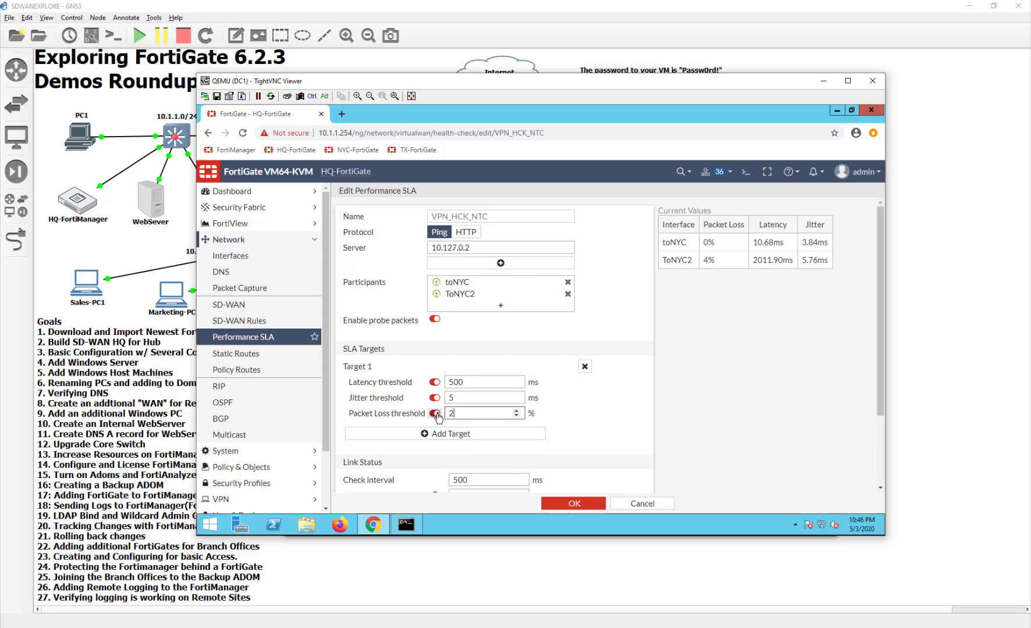
pyautogui.click(565, 503)
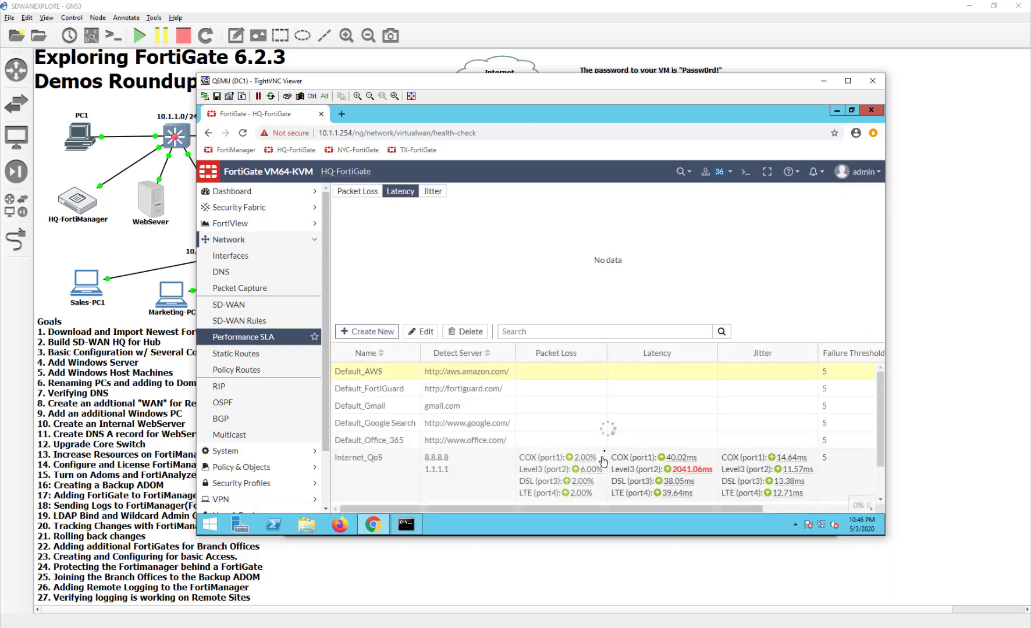
# Restart DC1's continuous ping 10.127.0.2 -t and return to the FortiGate SLA list
pyautogui.scroll(-1, 608, 454)
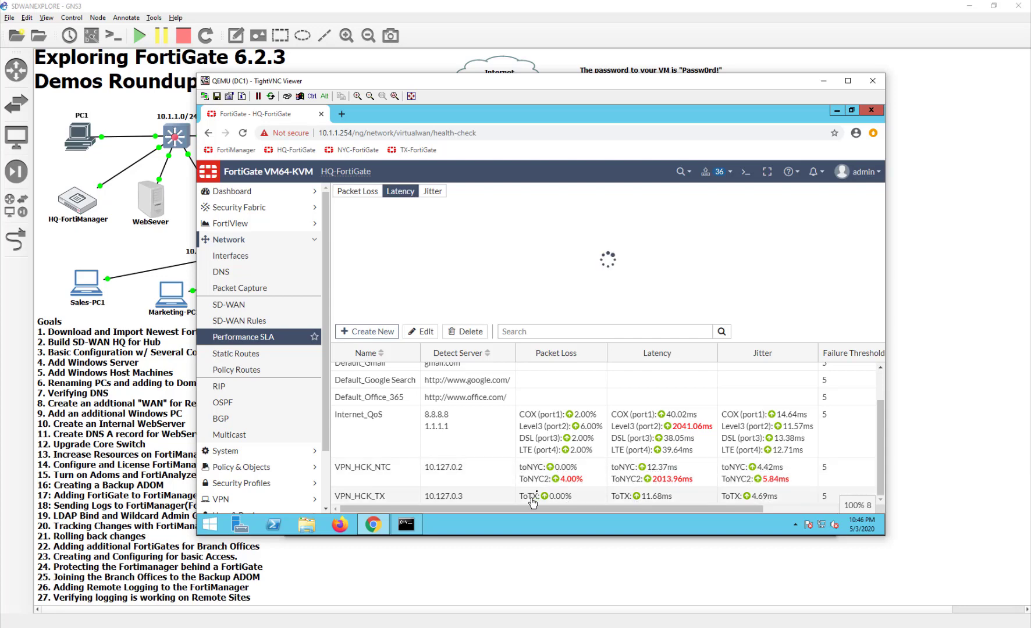
pyautogui.click(406, 524)
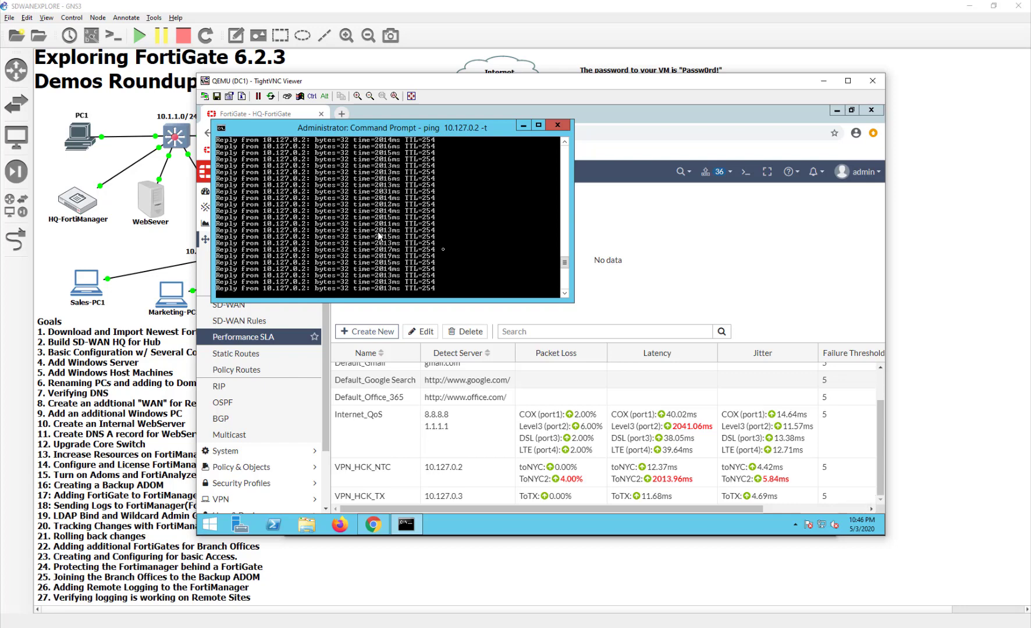
pyautogui.click(405, 525)
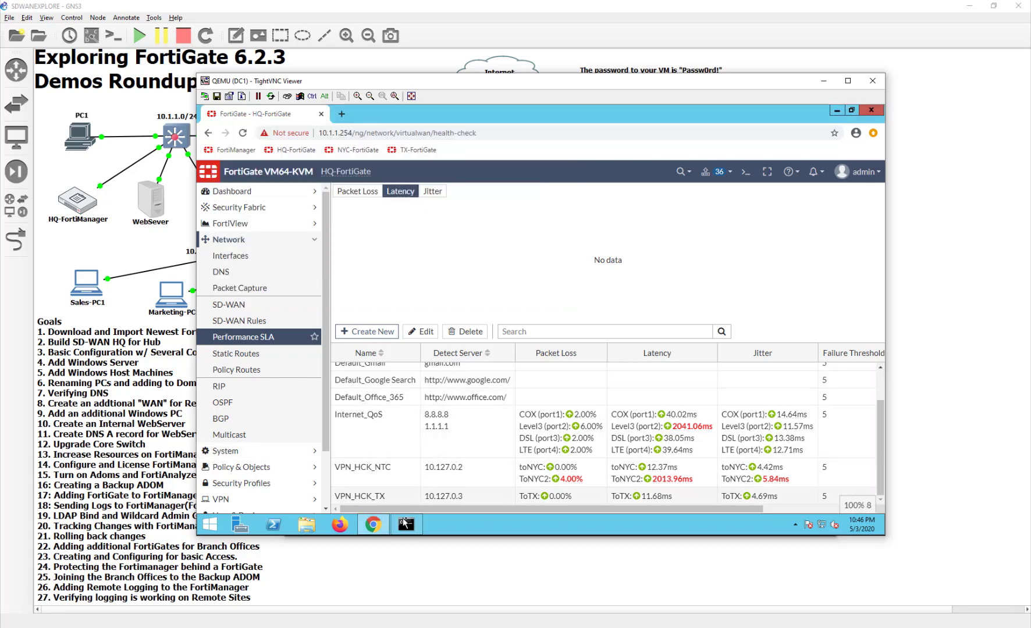
pyautogui.click(406, 525)
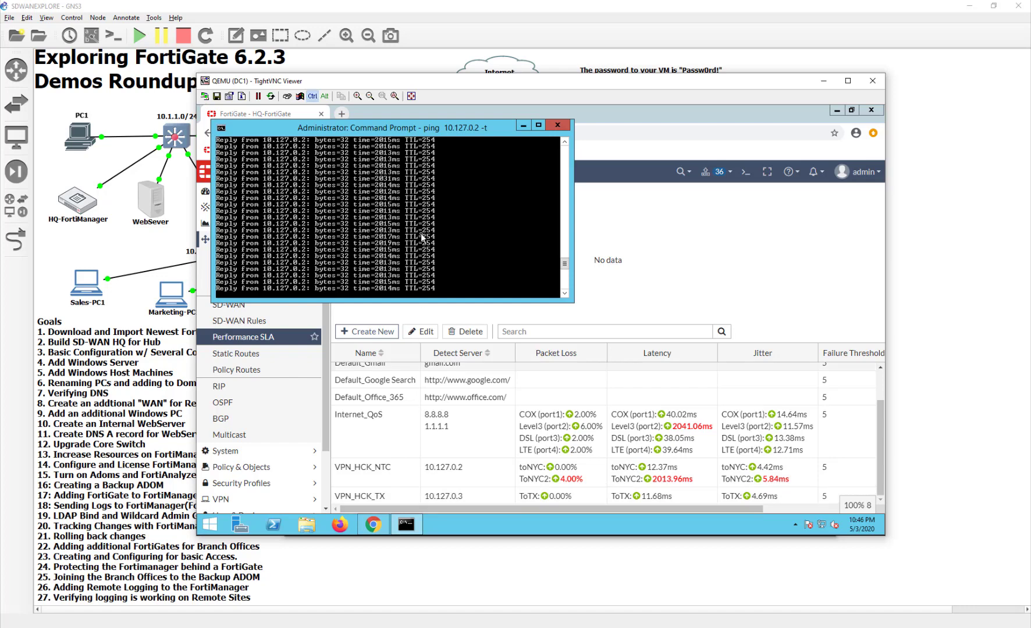
pyautogui.hotkey('ctrl', 'c')
pyautogui.press('Up')
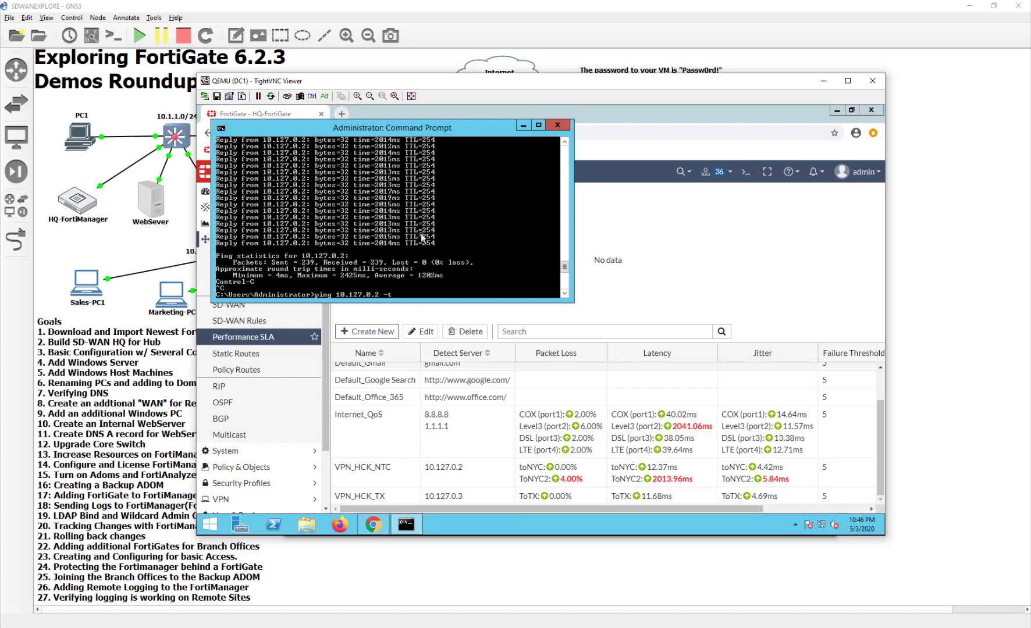
pyautogui.press('Return')
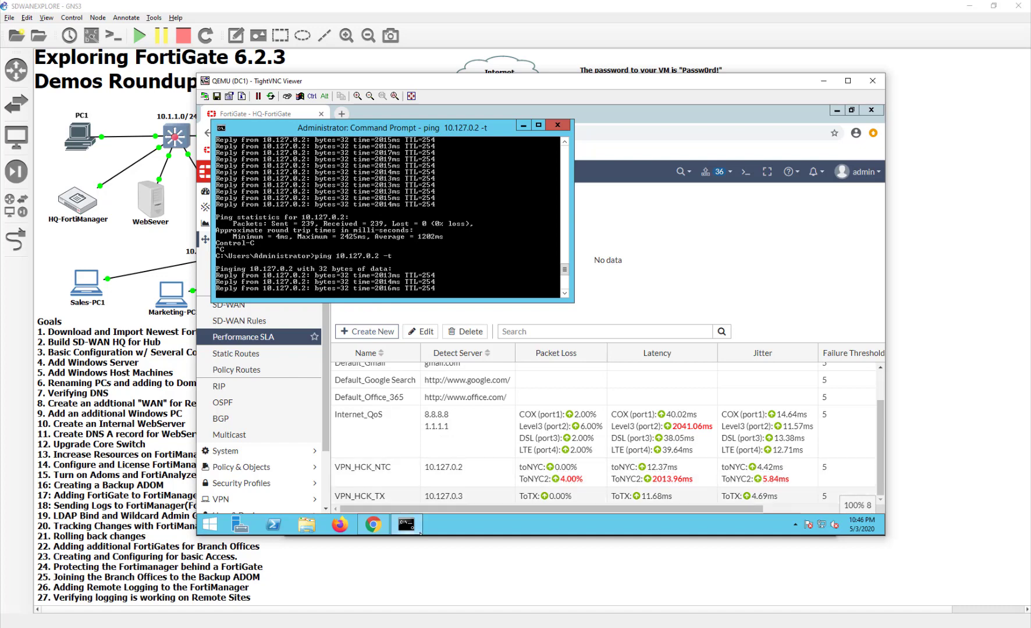
pyautogui.click(371, 528)
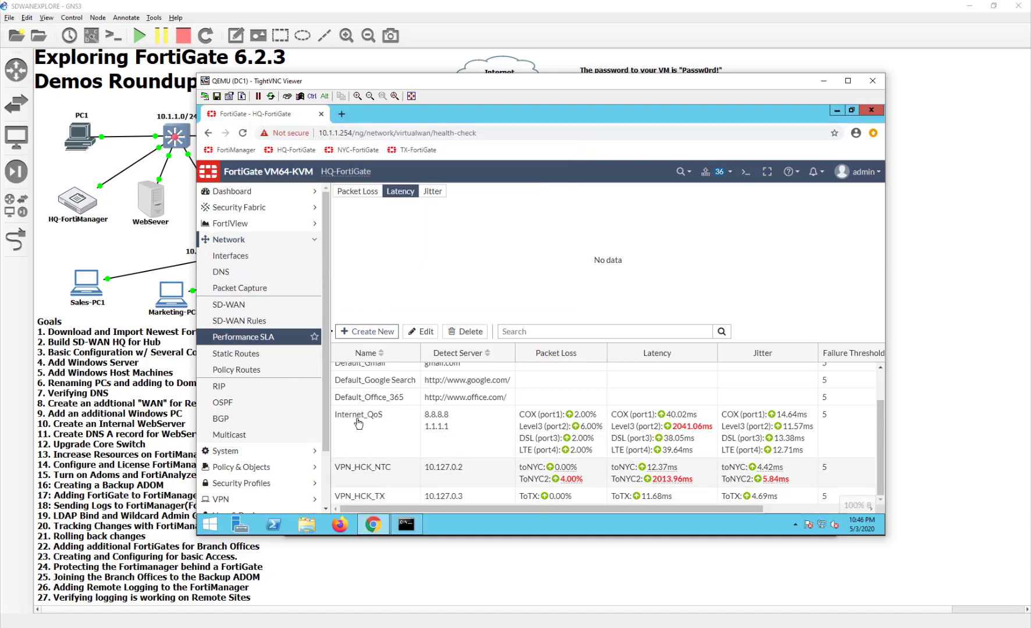
# Visit Dashboard Status, Network Interfaces and DNS, then open FortiView All Sessions
pyautogui.click(246, 227)
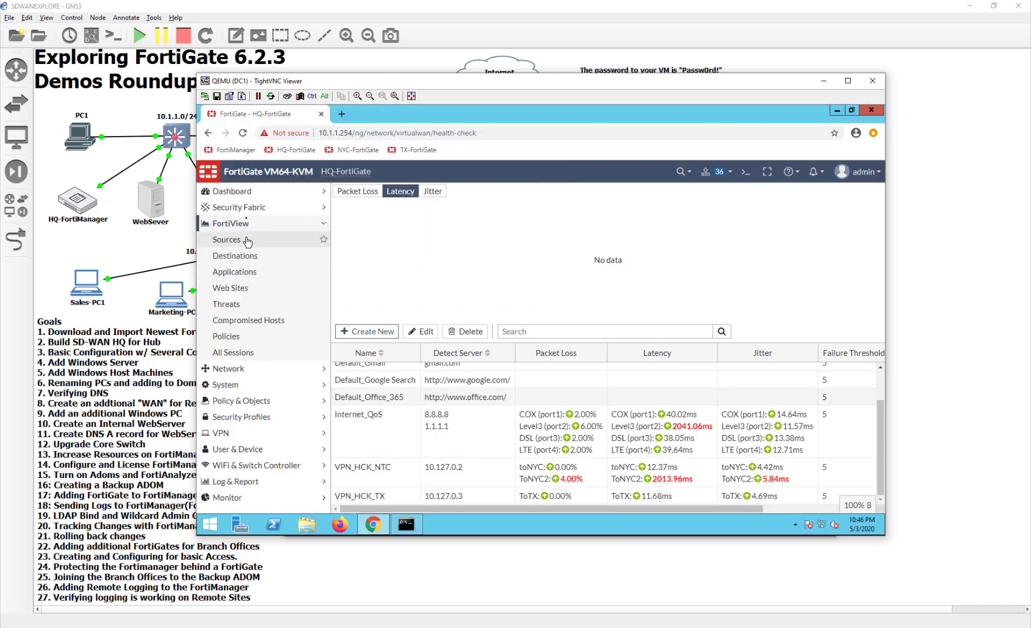
pyautogui.click(246, 194)
pyautogui.click(233, 208)
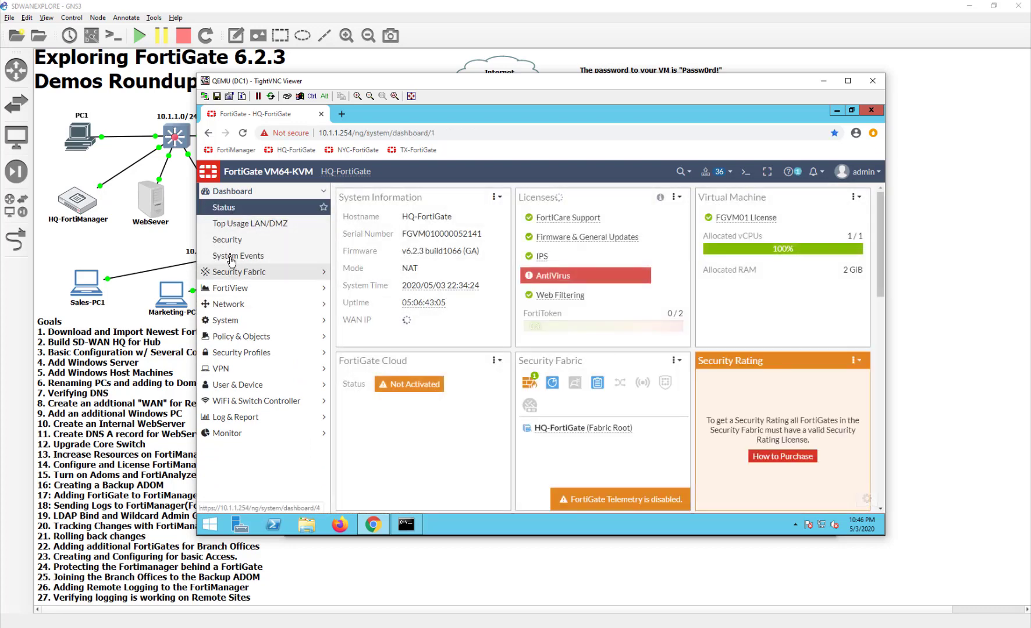
pyautogui.click(229, 320)
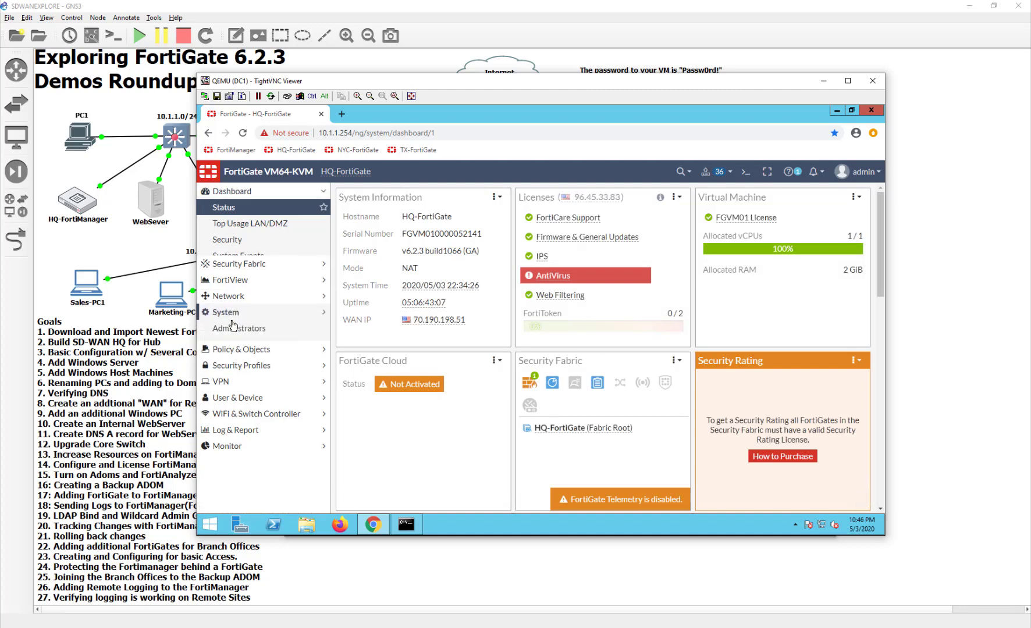
pyautogui.click(228, 247)
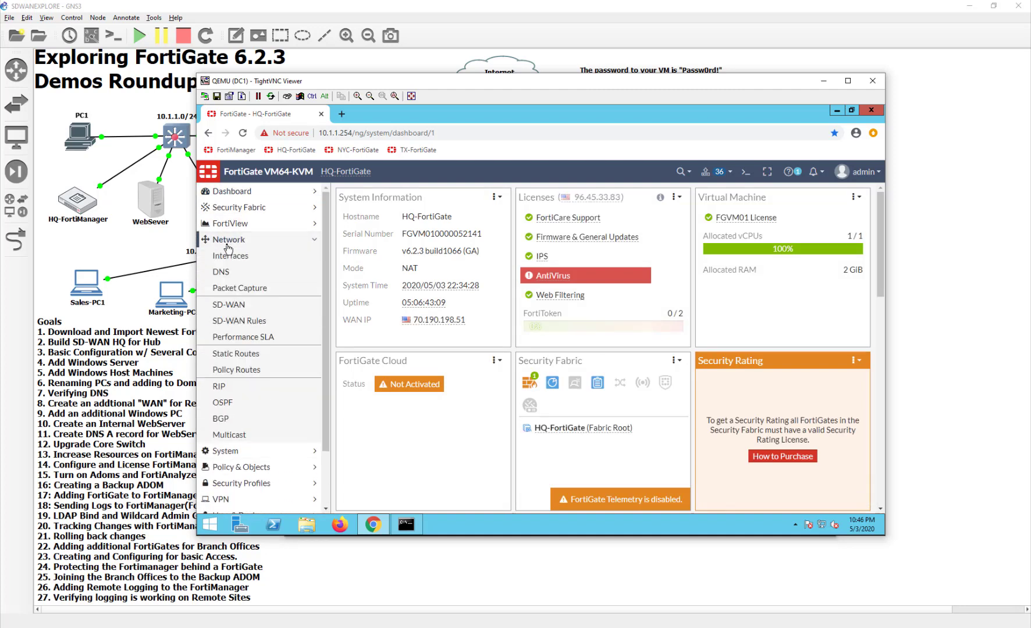
pyautogui.click(227, 258)
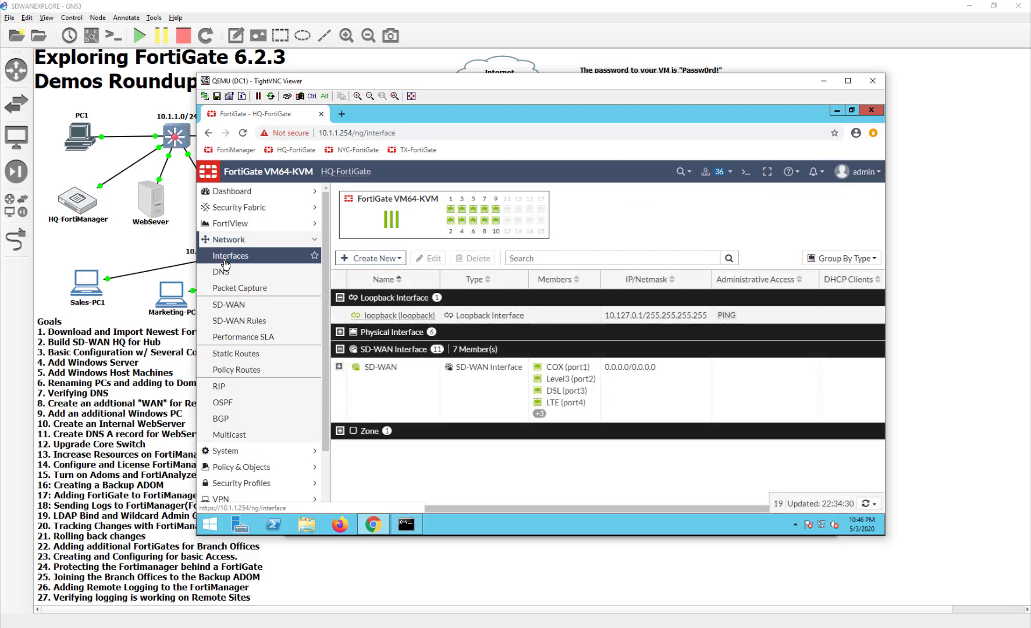
pyautogui.click(272, 243)
pyautogui.click(274, 245)
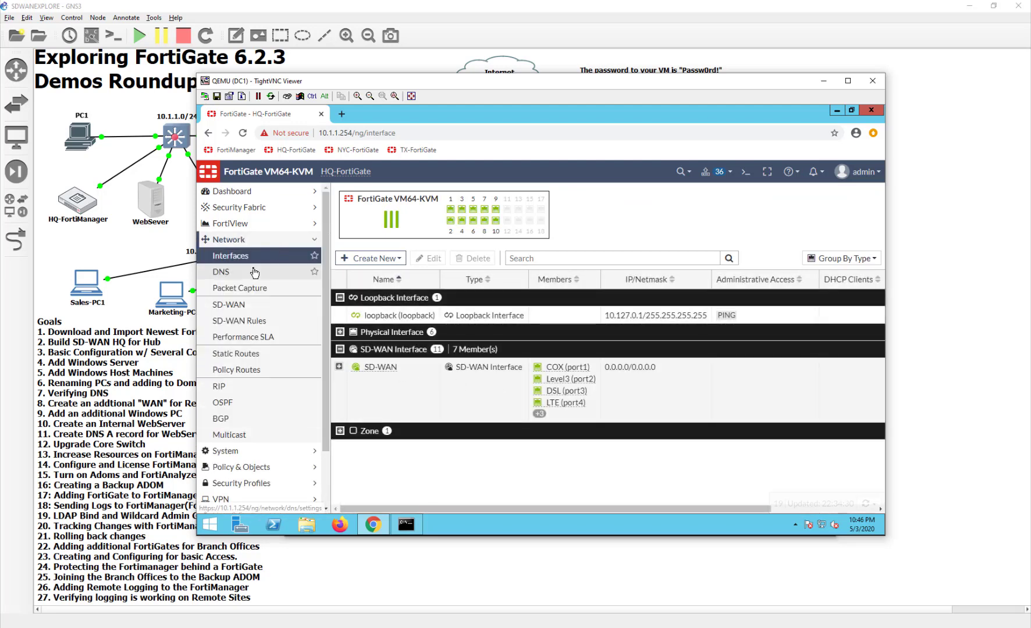
pyautogui.click(254, 271)
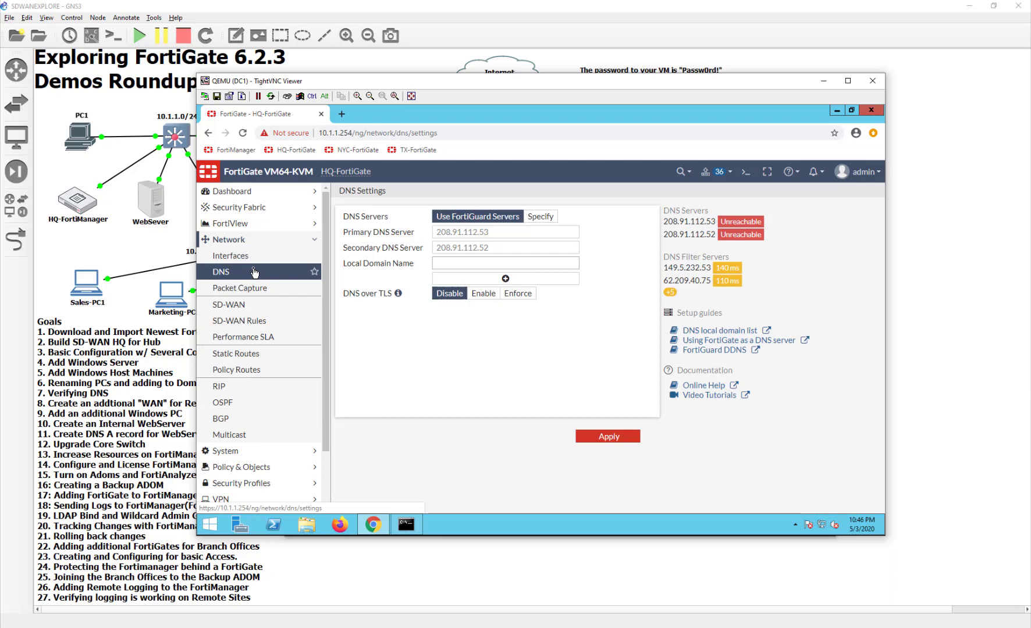
pyautogui.click(232, 223)
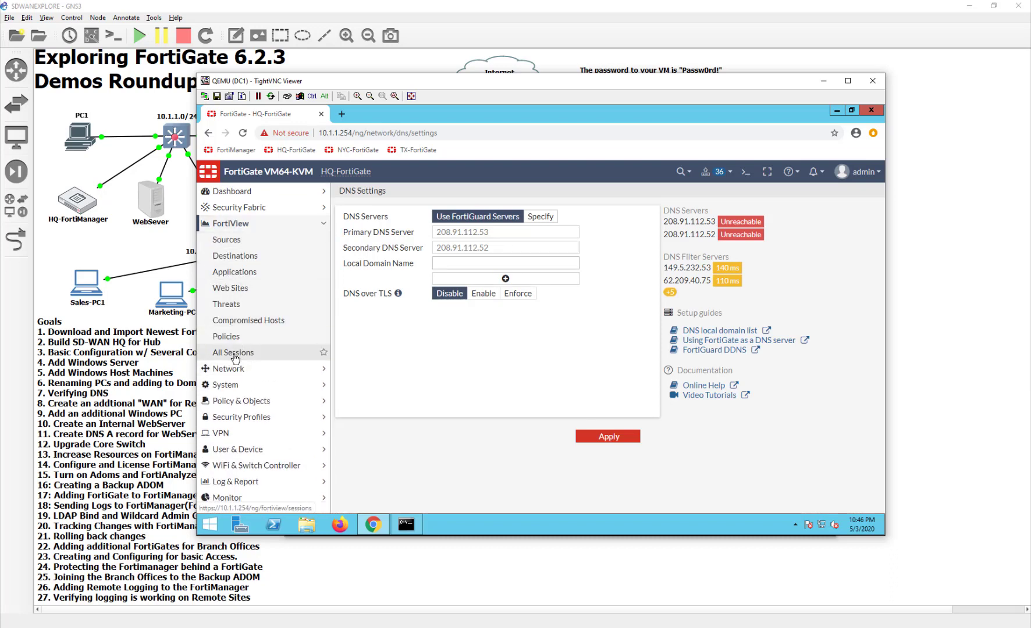
pyautogui.click(234, 352)
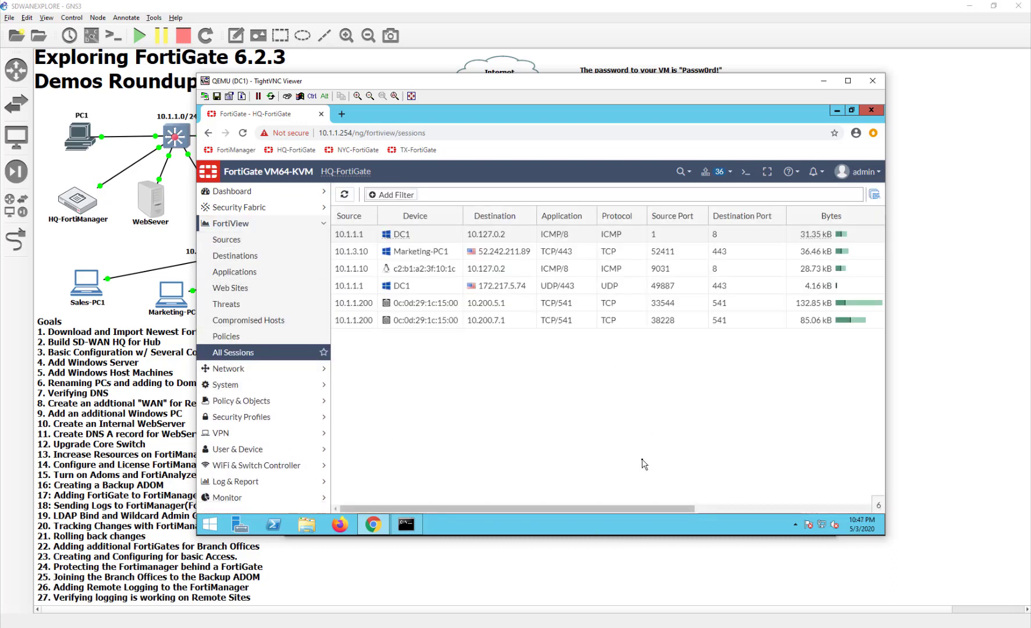
# Scroll to Destination Interface and select DC1's ICMP session leaving via ToNYC2
pyautogui.click(749, 509)
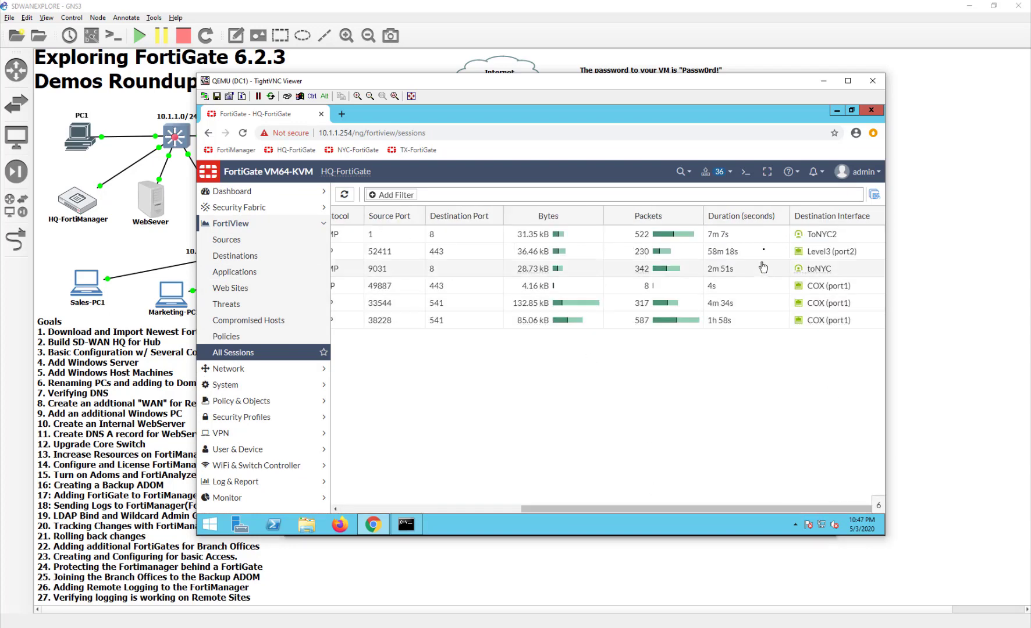
pyautogui.click(764, 235)
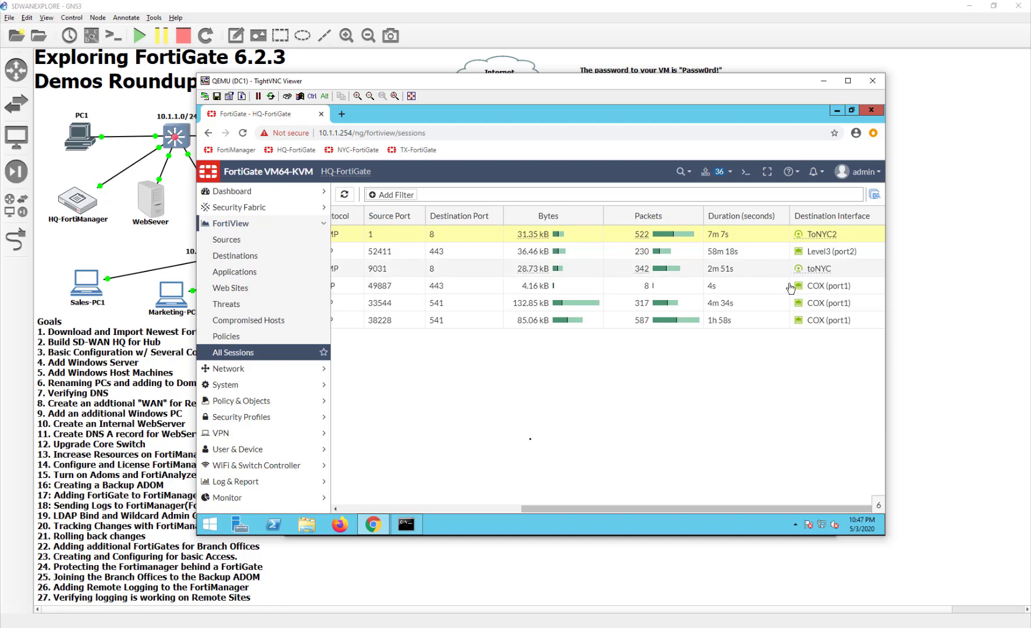
# End DC1's ToNYC2 ICMP session and check the ping now replies in about 6 ms
pyautogui.rightClick(464, 239)
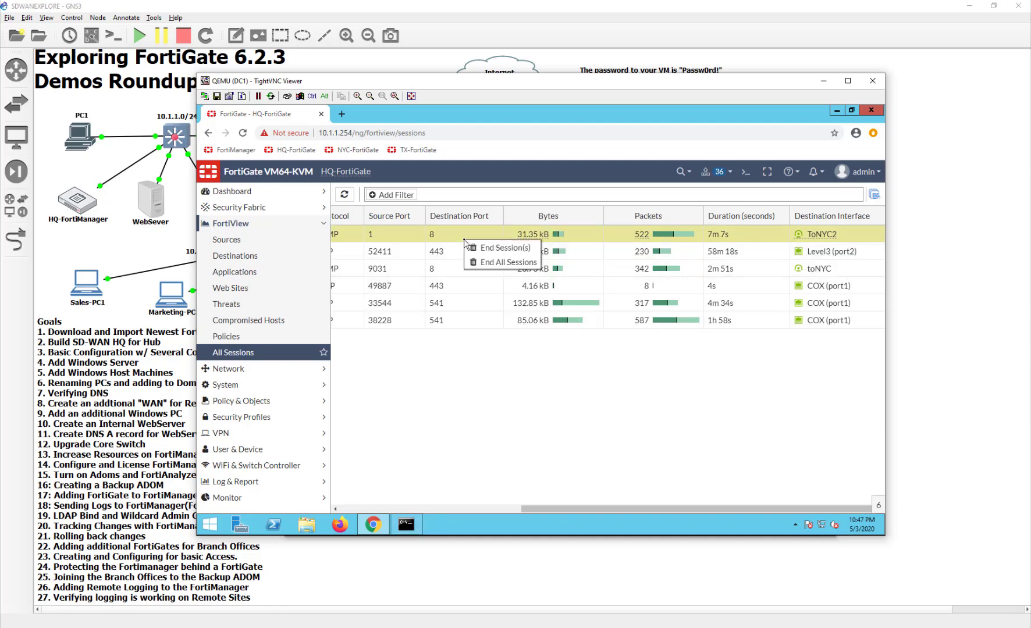
pyautogui.click(472, 248)
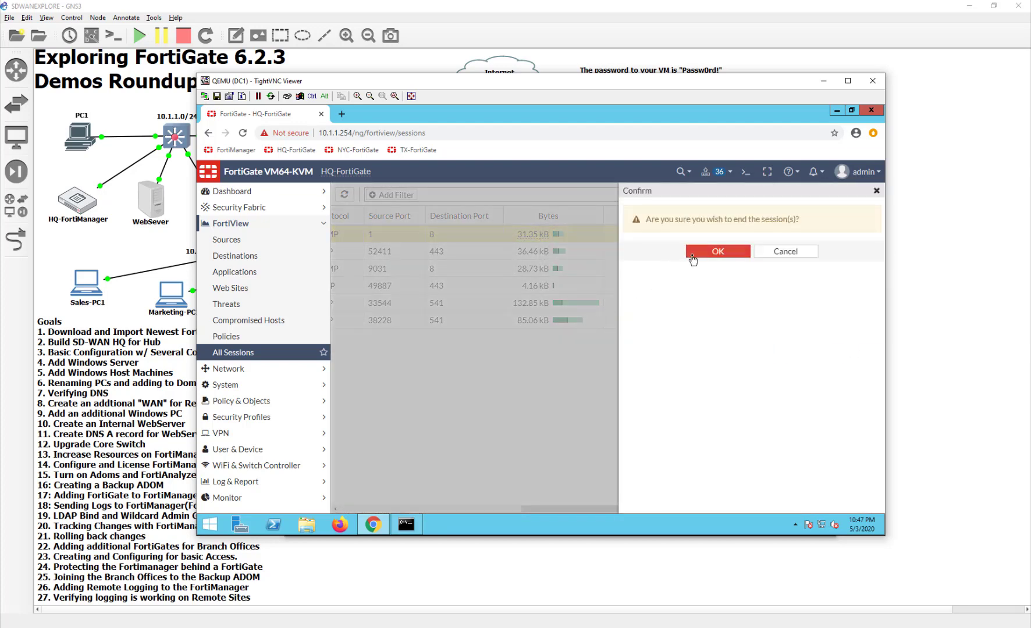
pyautogui.press('Return')
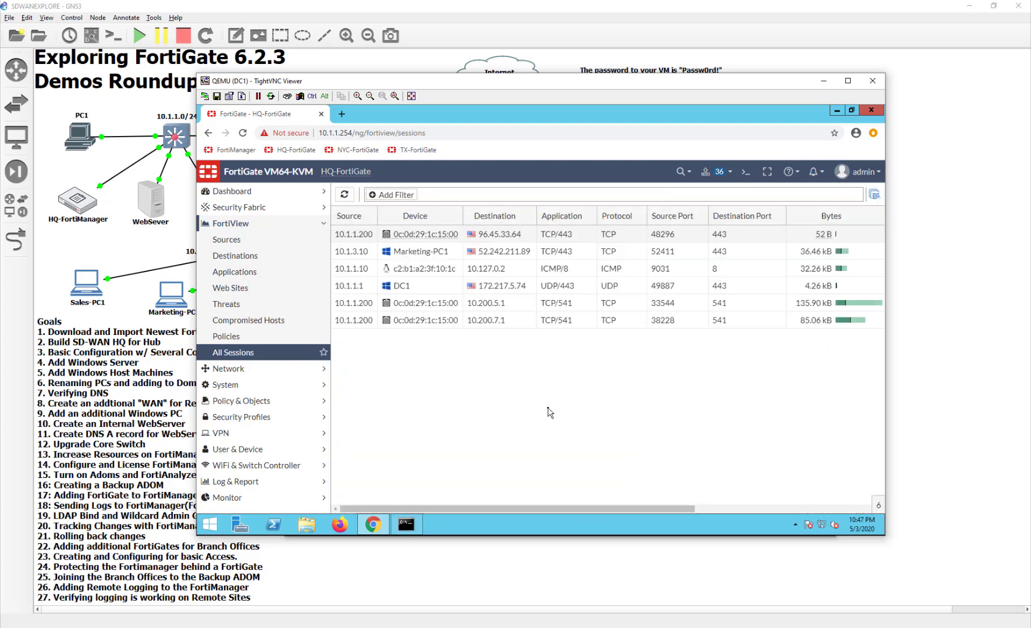
pyautogui.click(406, 524)
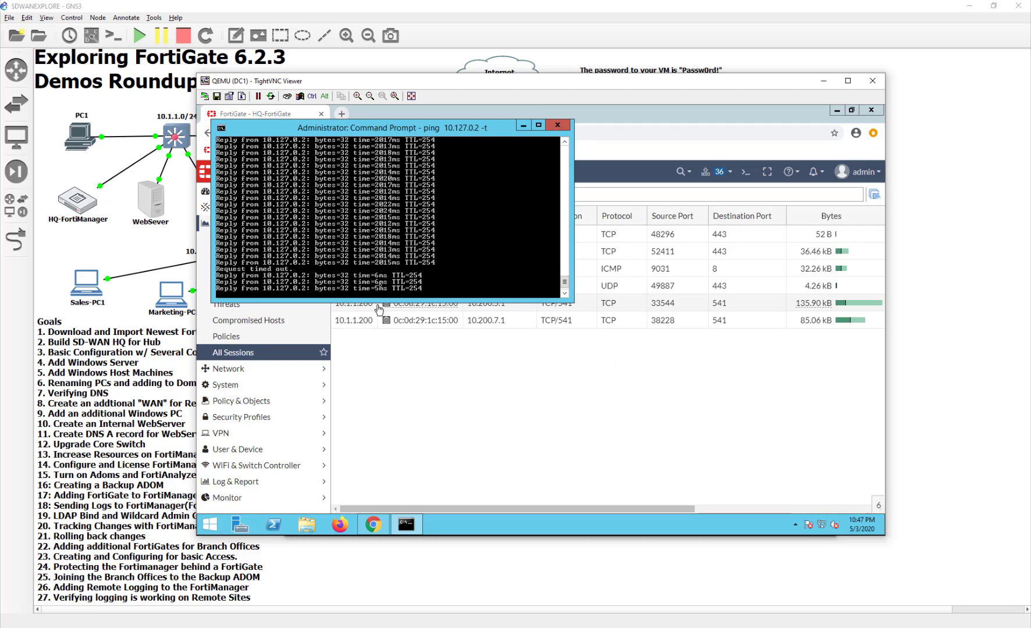
# Refresh All Sessions, confirm DC1's new ping leaves via toNYC, then bring GNS3 forward
pyautogui.click(403, 328)
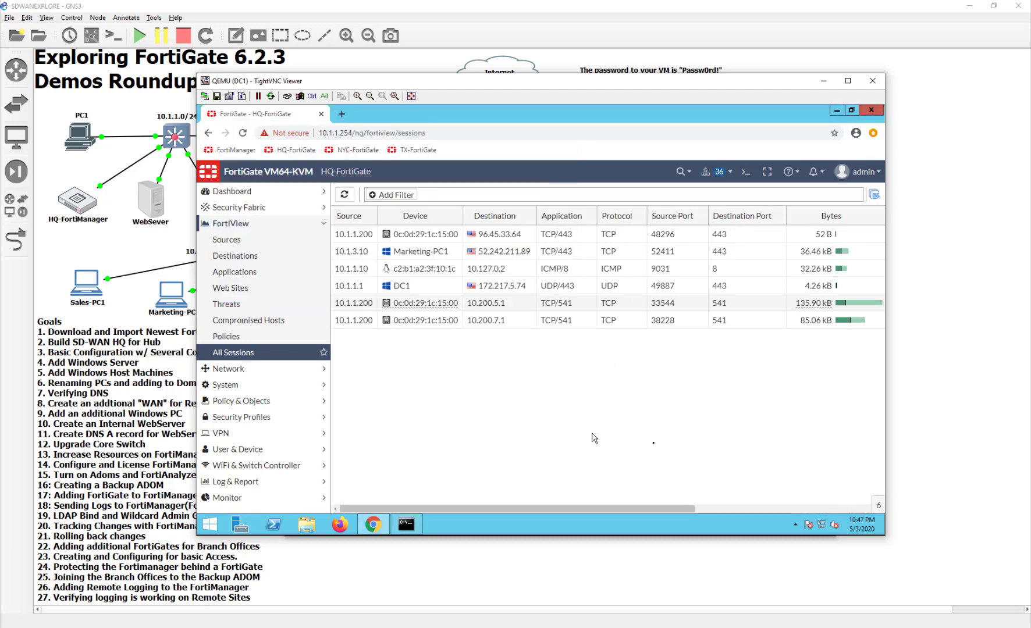
pyautogui.click(345, 194)
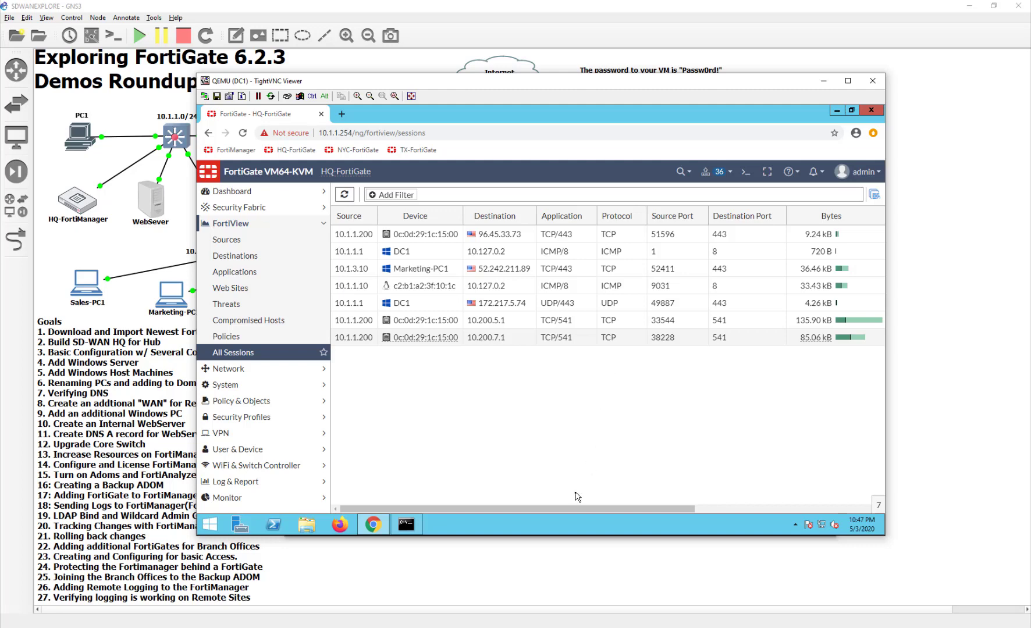
pyautogui.moveTo(577, 509); pyautogui.dragTo(837, 510)
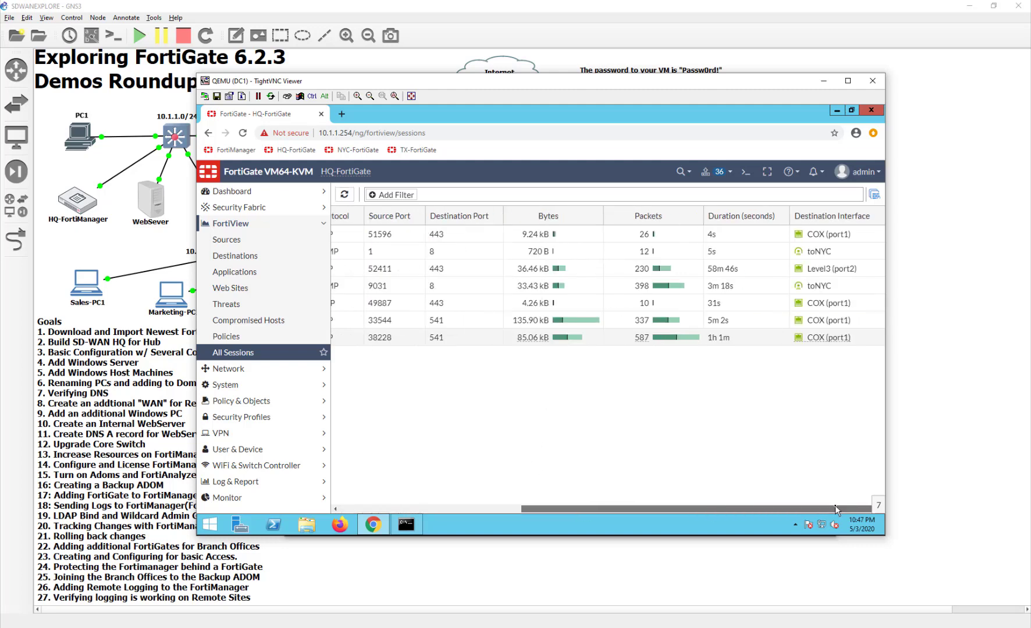
pyautogui.moveTo(646, 473); pyautogui.dragTo(767, 487)
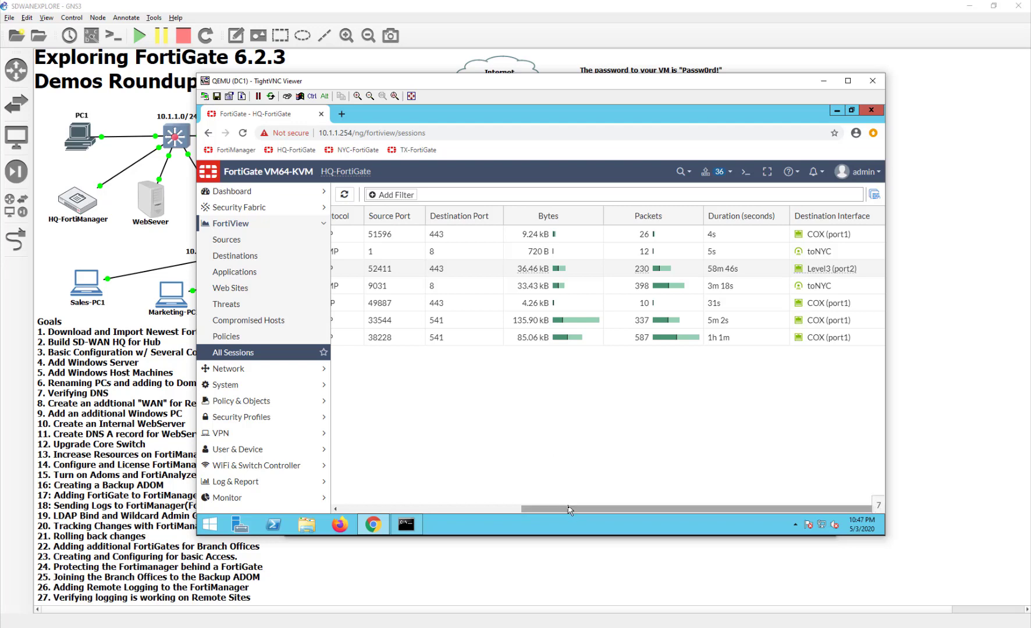
pyautogui.moveTo(571, 509); pyautogui.dragTo(358, 518)
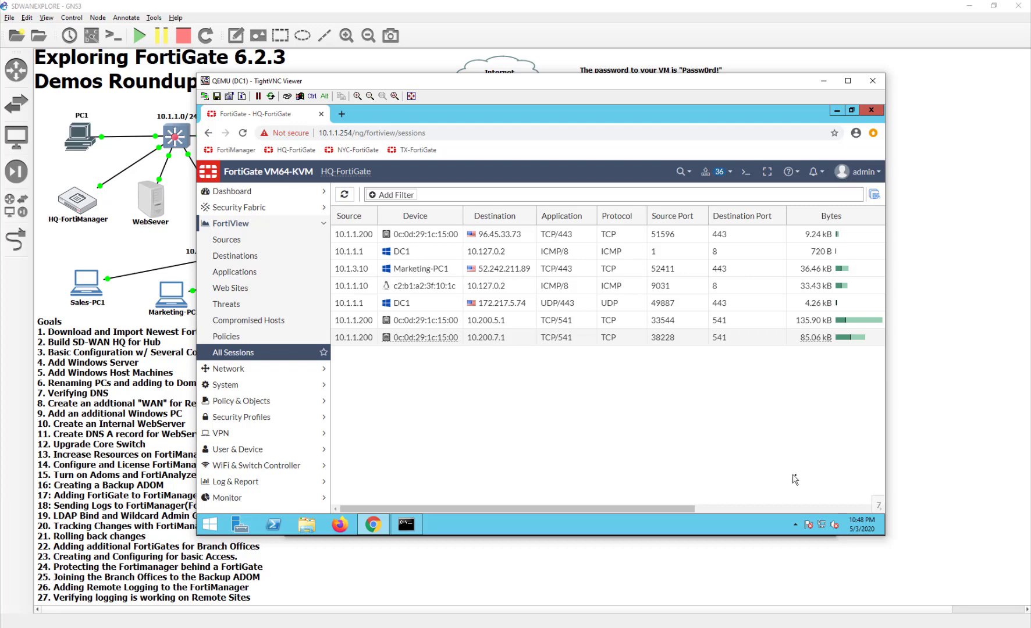
pyautogui.click(779, 507)
pyautogui.moveTo(779, 507); pyautogui.dragTo(749, 504)
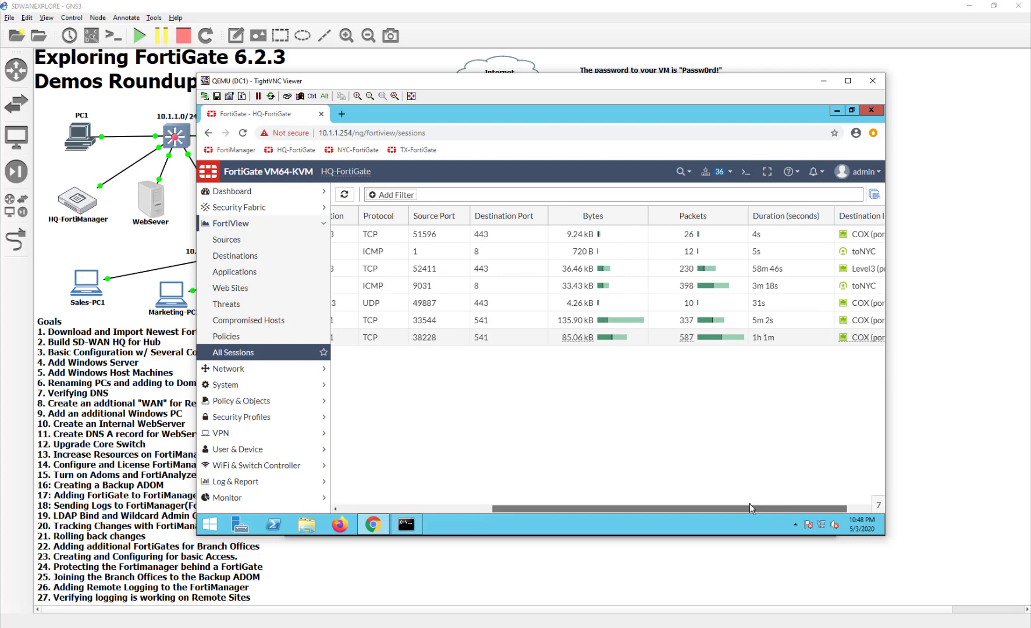
pyautogui.moveTo(749, 508); pyautogui.dragTo(531, 504)
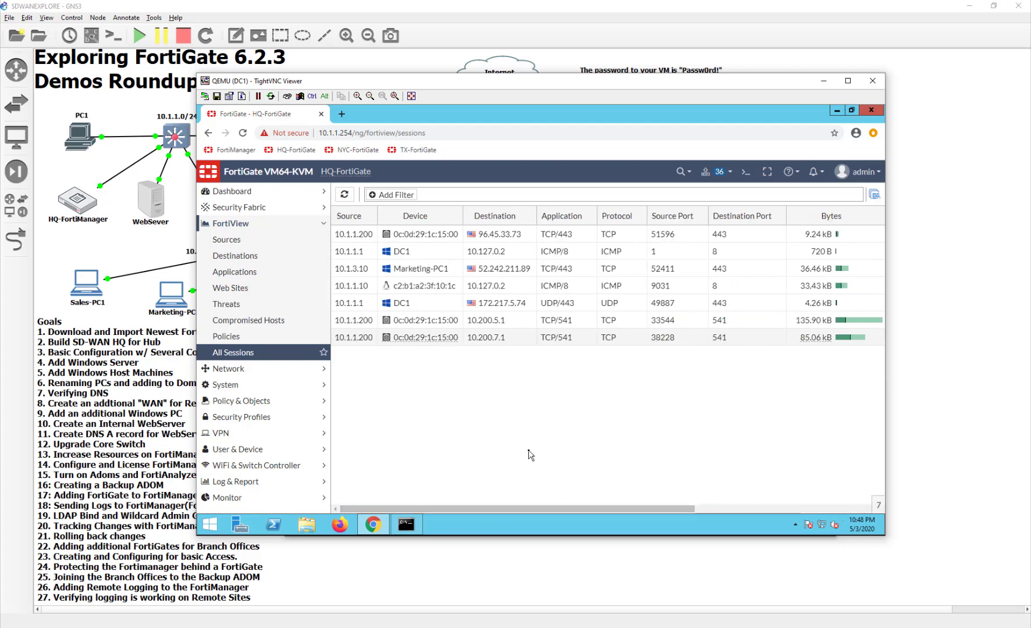
pyautogui.click(564, 567)
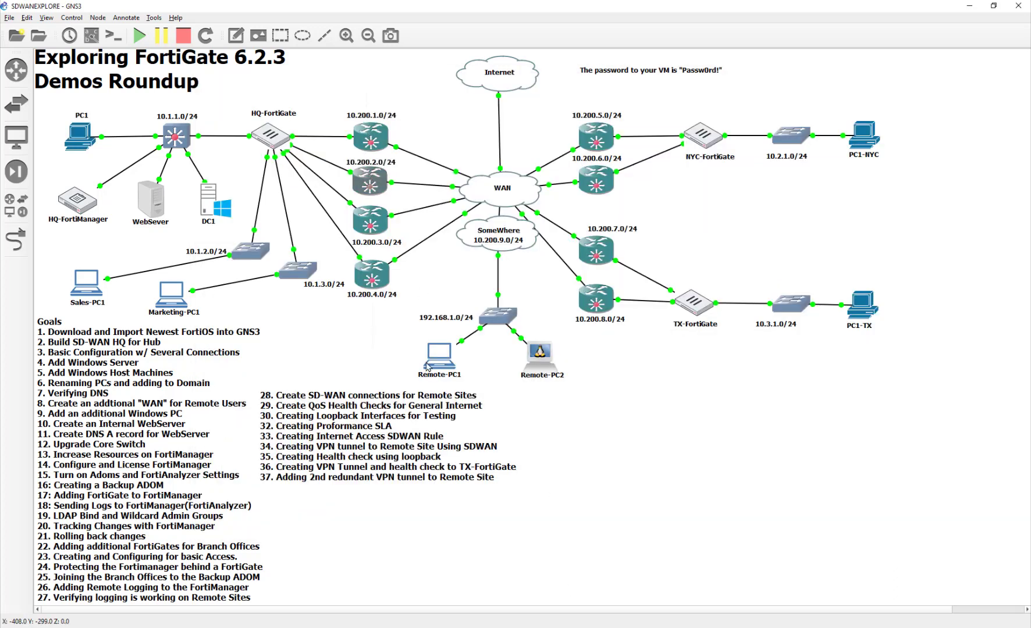
# Clear the 1000 ms eth0→eth1 delay on the 10.200.2.0/24 NETem node and close its console
pyautogui.doubleClick(365, 180)
pyautogui.click(317, 163)
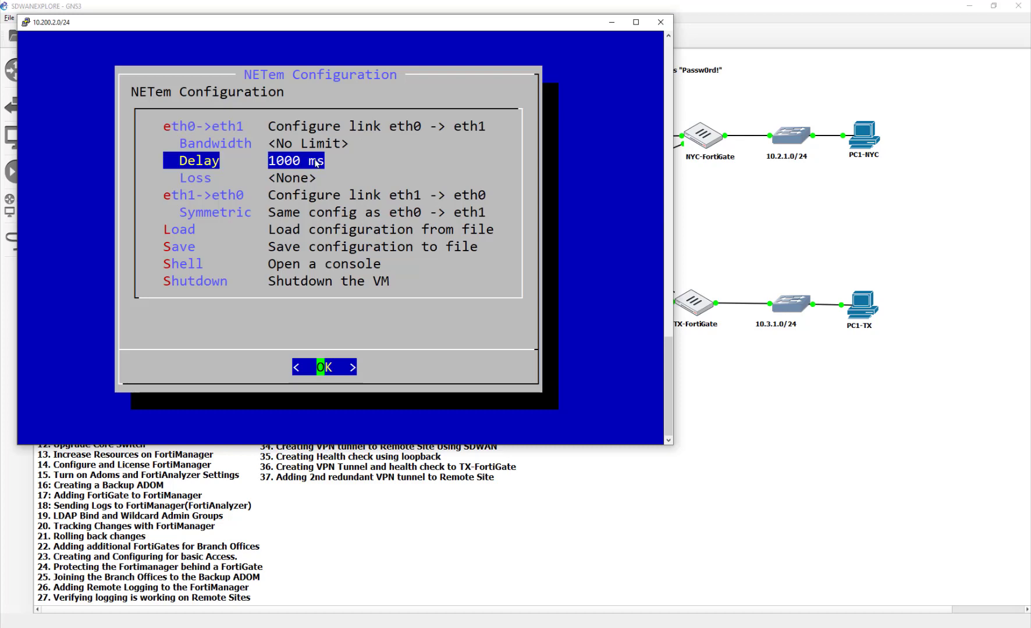
pyautogui.press('Return')
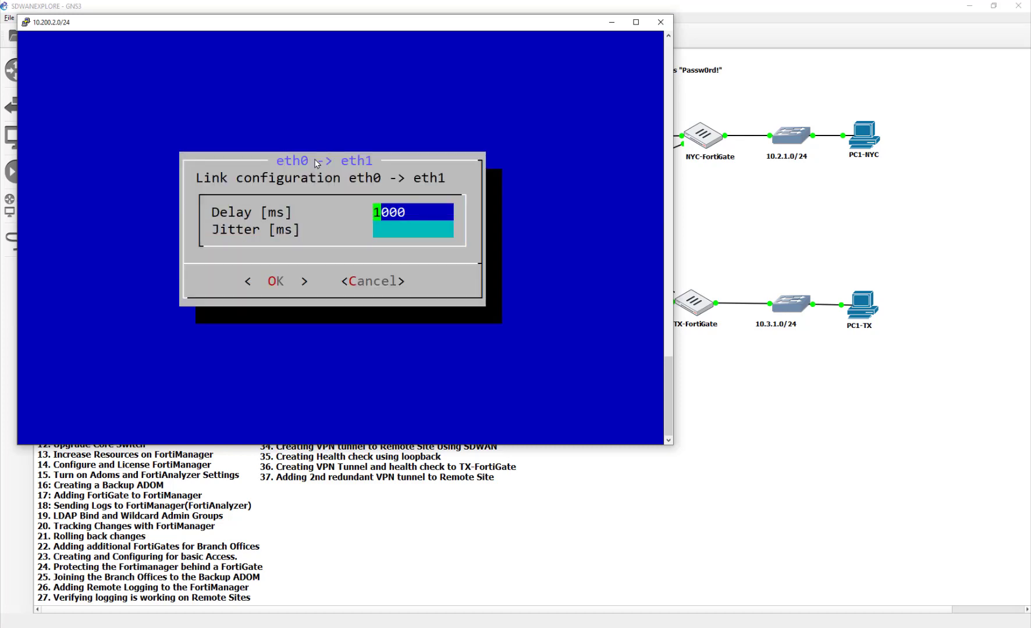
pyautogui.press('Delete')
pyautogui.press('Delete')
pyautogui.press('Delete')
pyautogui.press('Down')
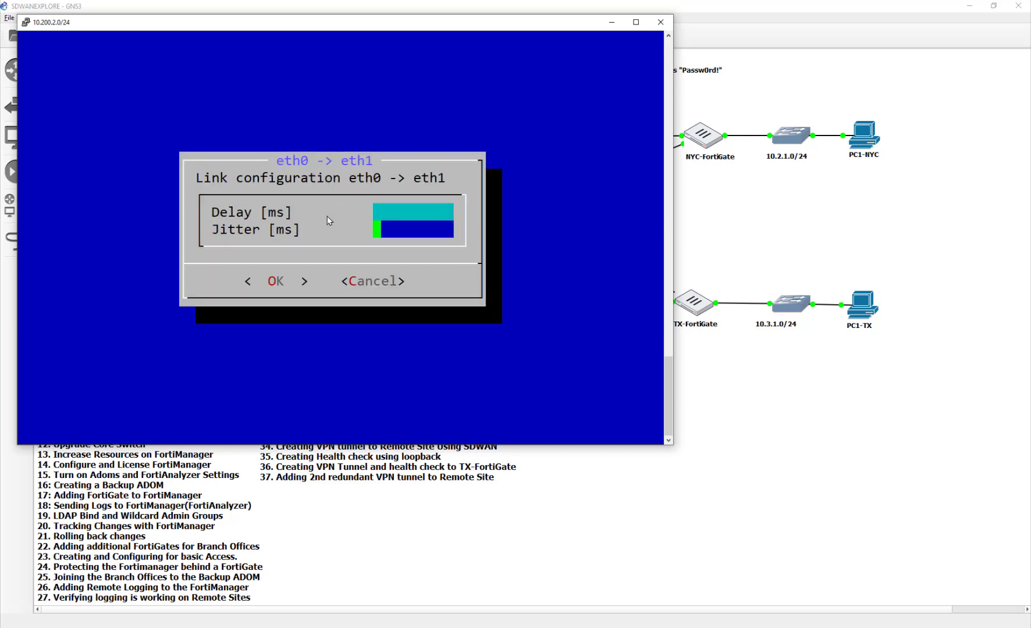
pyautogui.press('Up')
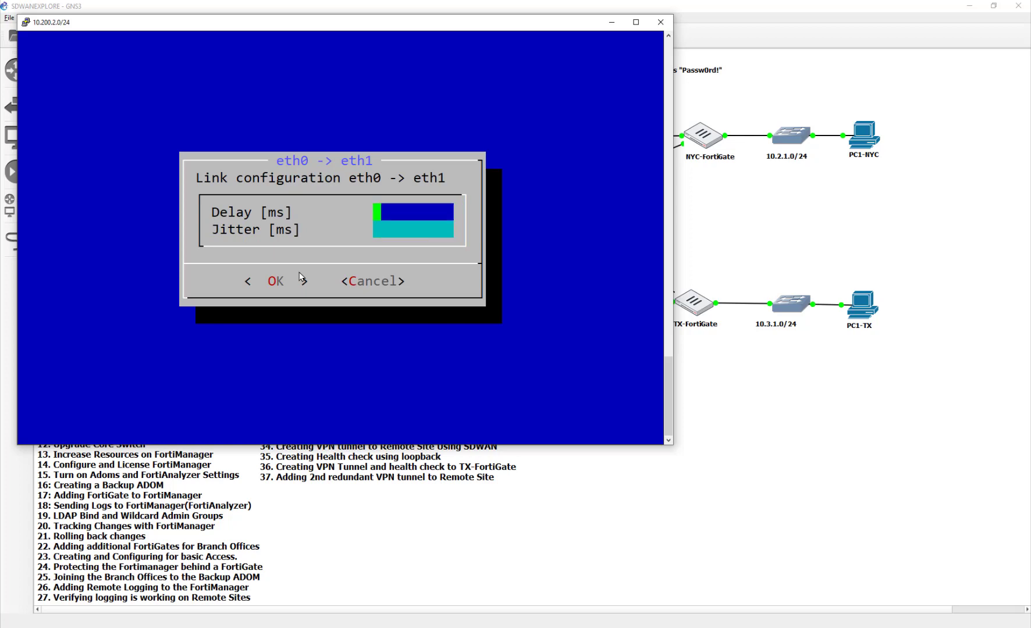
pyautogui.press('Tab')
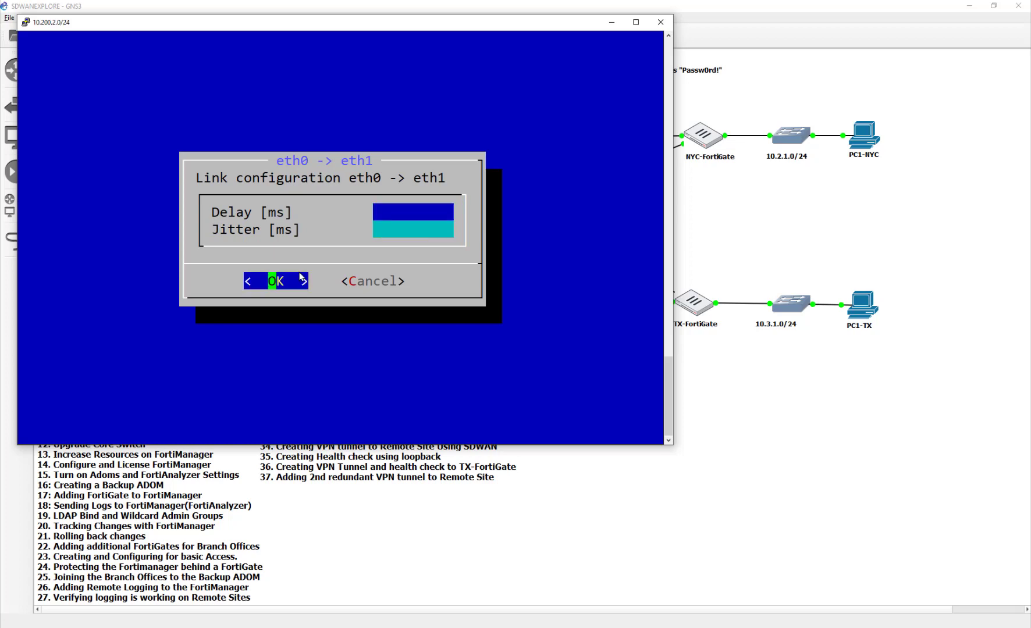
pyautogui.press('Return')
pyautogui.click(660, 21)
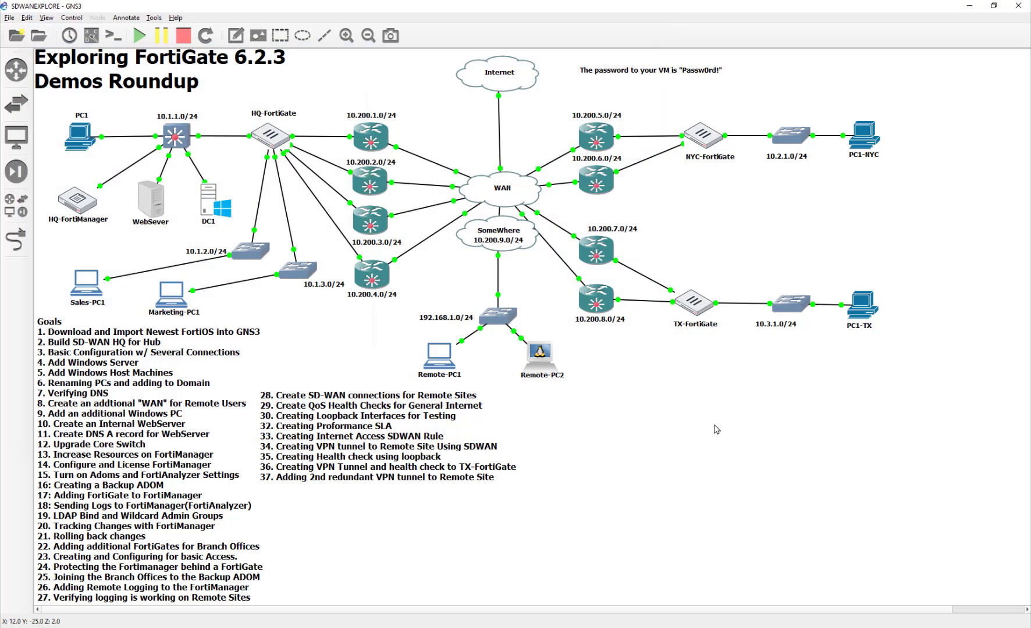
# On HQ-FortiGate, open Network > Performance SLA and show the VPN_HCK_NTC latency chart
pyautogui.hotkey('alt', 'Tab')
pyautogui.hotkey('alt', 'Tab')
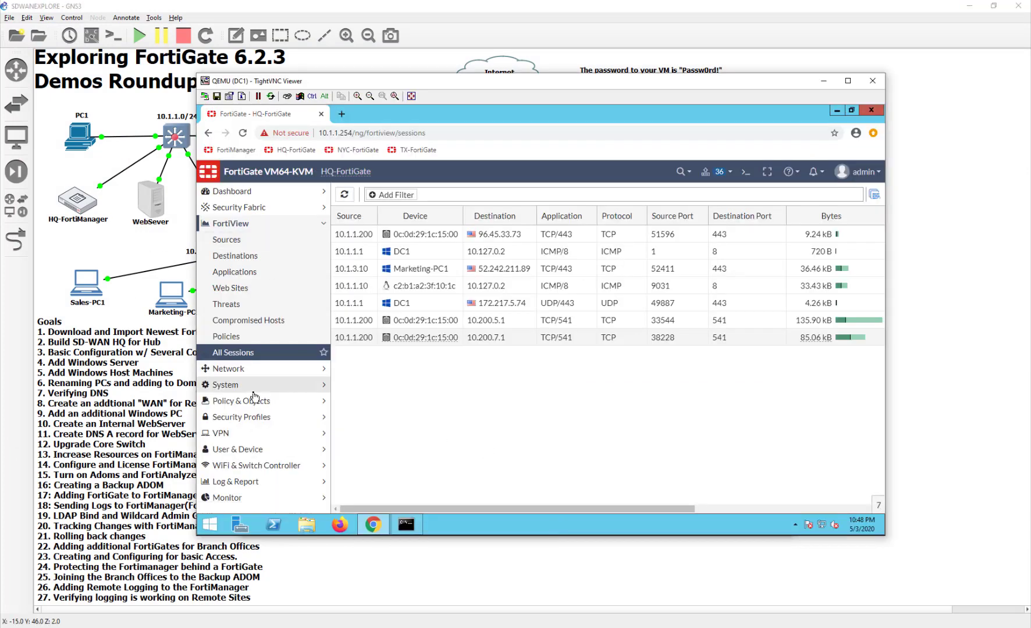
pyautogui.click(255, 369)
pyautogui.click(263, 321)
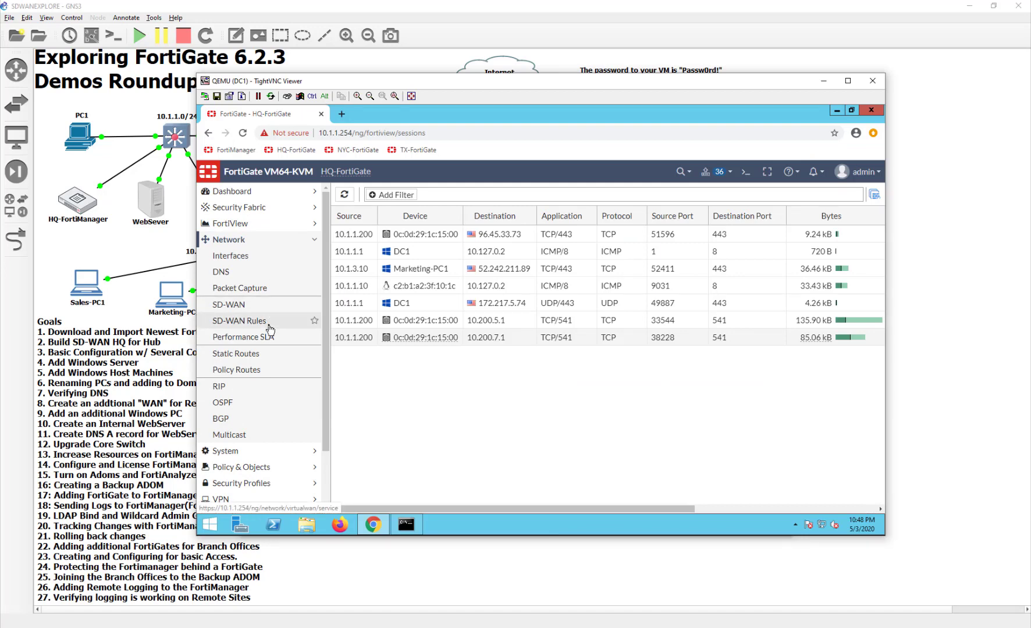
pyautogui.click(268, 339)
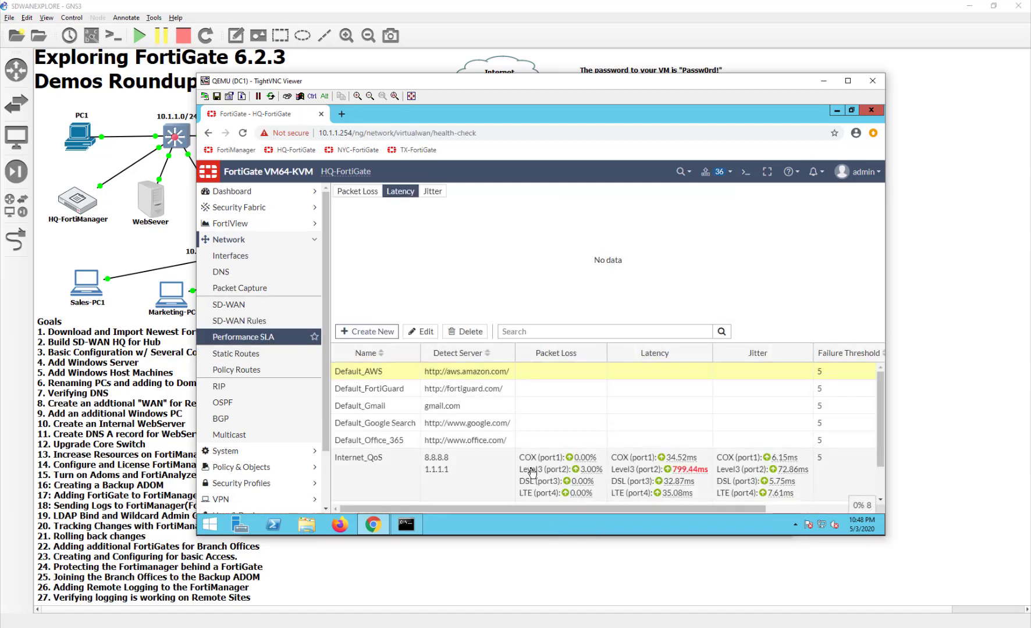
pyautogui.scroll(-1, 533, 472)
pyautogui.click(533, 472)
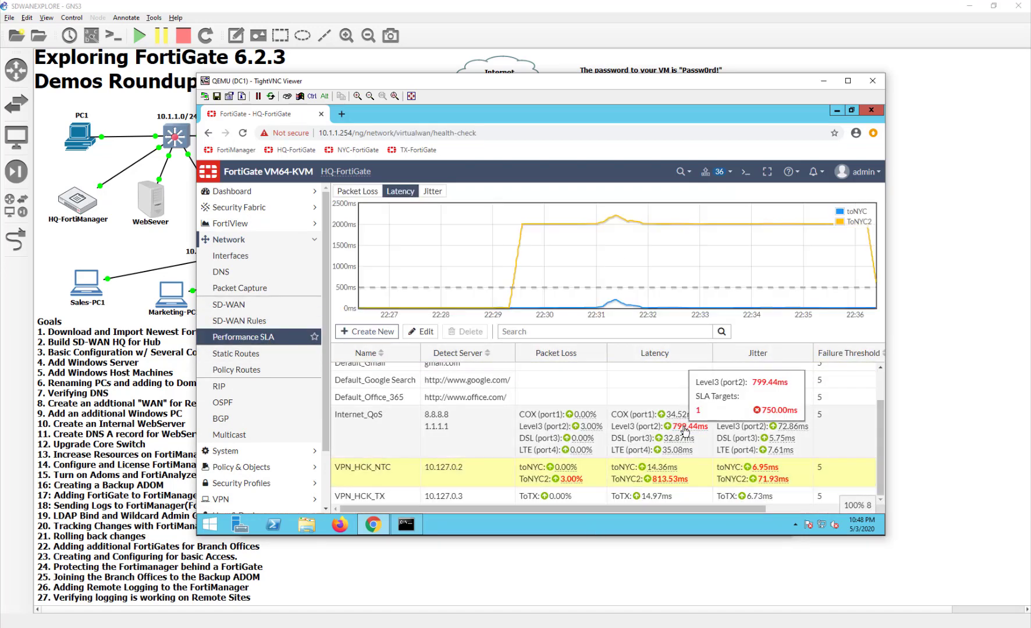
pyautogui.moveTo(677, 485)
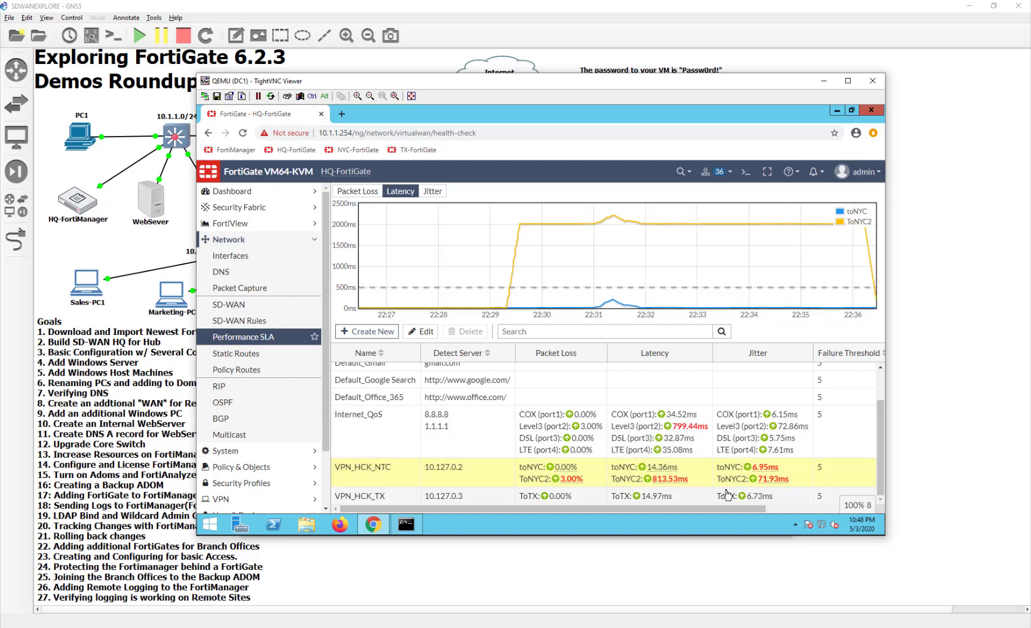
# Reload the Performance SLA page twice until ToNYC2 latency drops back to about 10.94 ms
pyautogui.click(242, 133)
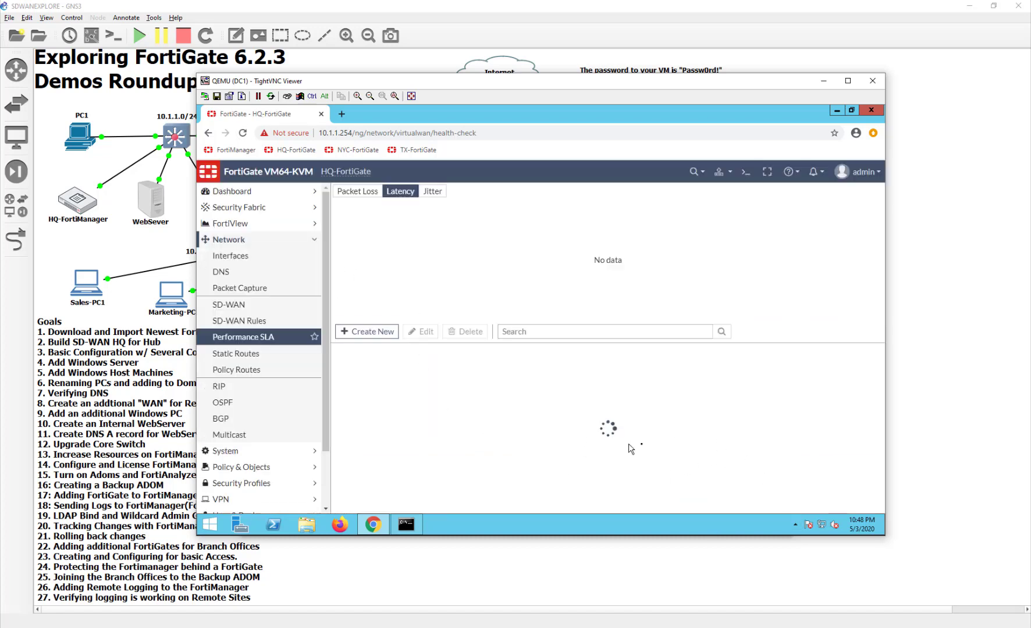
pyautogui.scroll(-1, 645, 454)
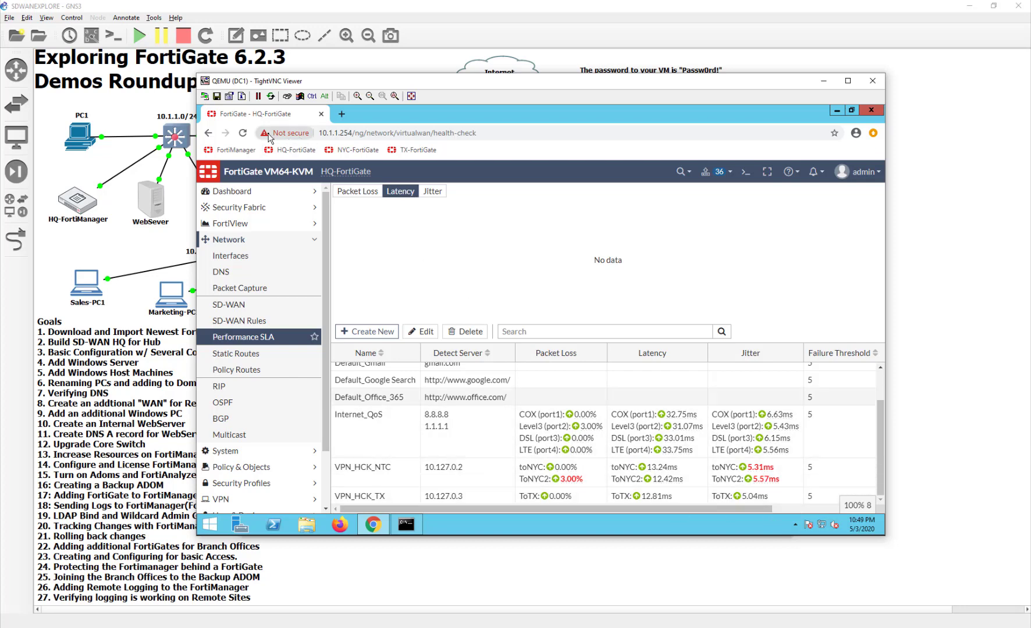
pyautogui.click(243, 134)
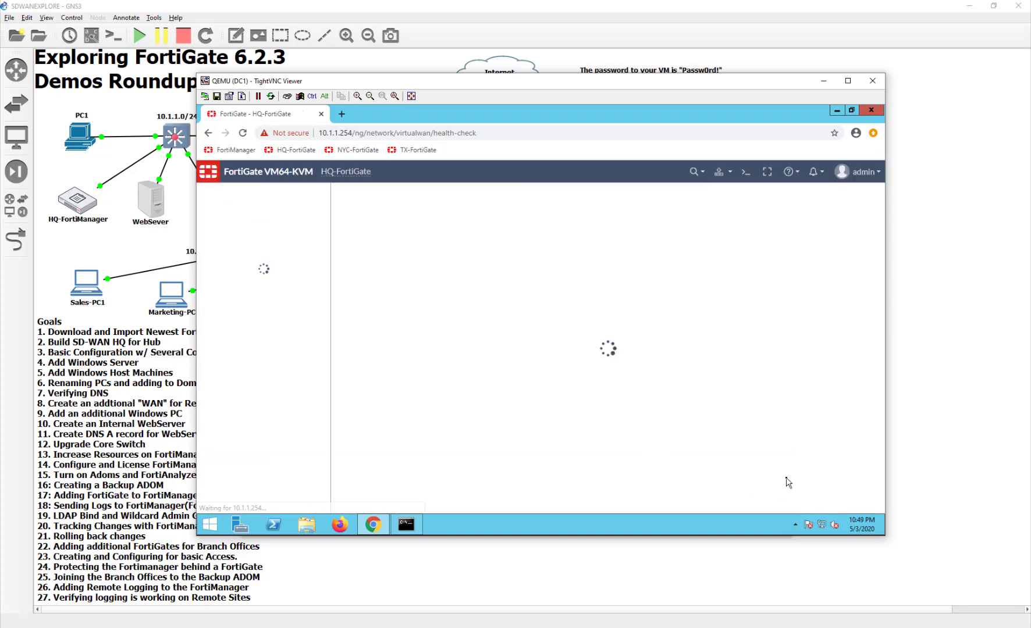
pyautogui.scroll(-2, 750, 484)
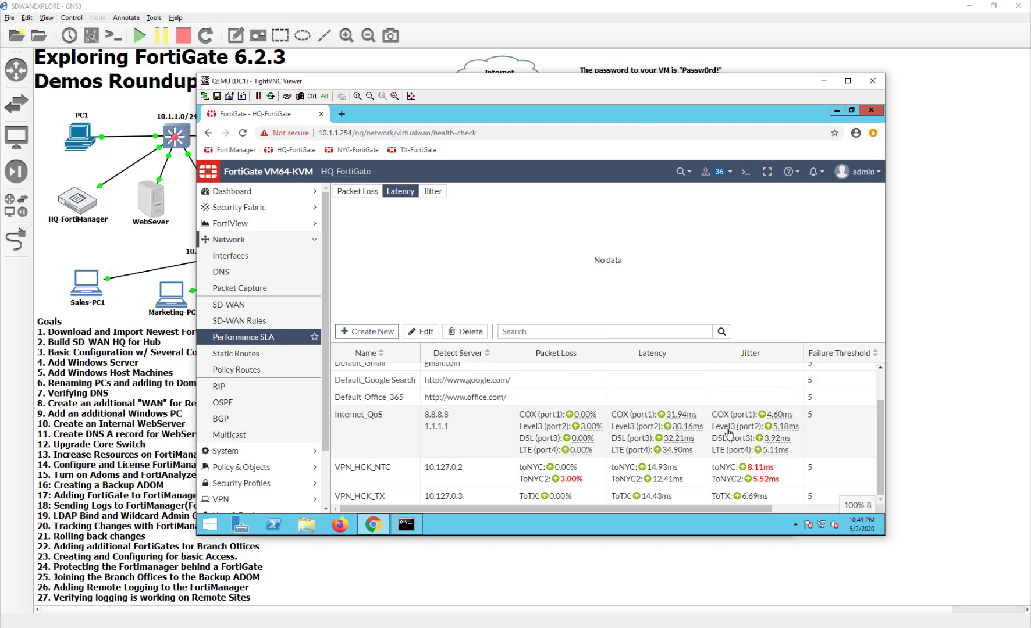
pyautogui.click(646, 476)
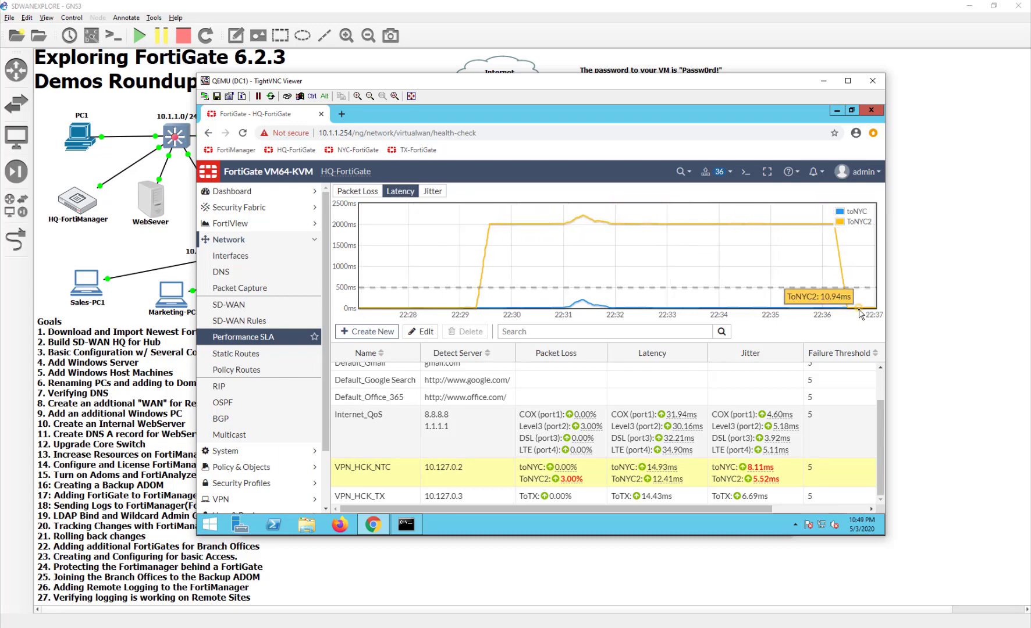
# Switch the VPN_HCK_NTC chart among jitter, latency and packet loss, ending on packet loss for toNYC and toNYC2
pyautogui.click(428, 195)
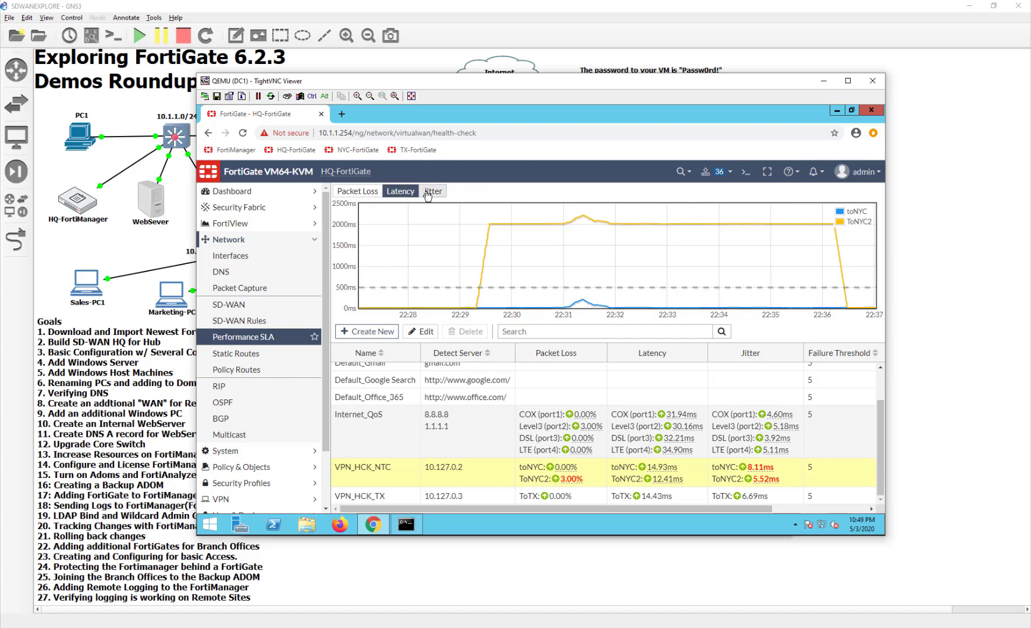
pyautogui.click(351, 193)
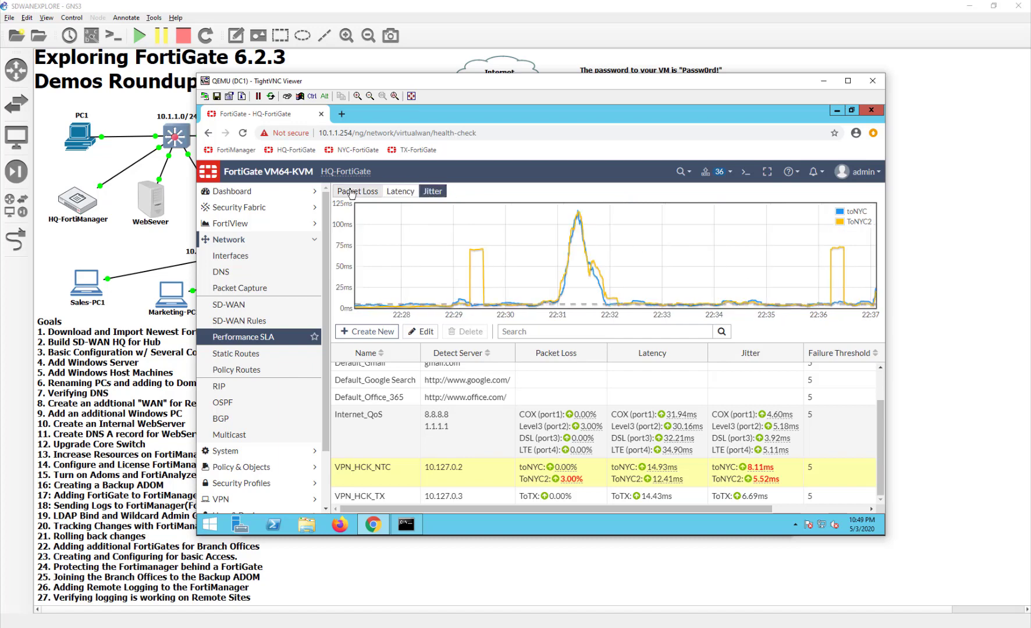
pyautogui.click(401, 196)
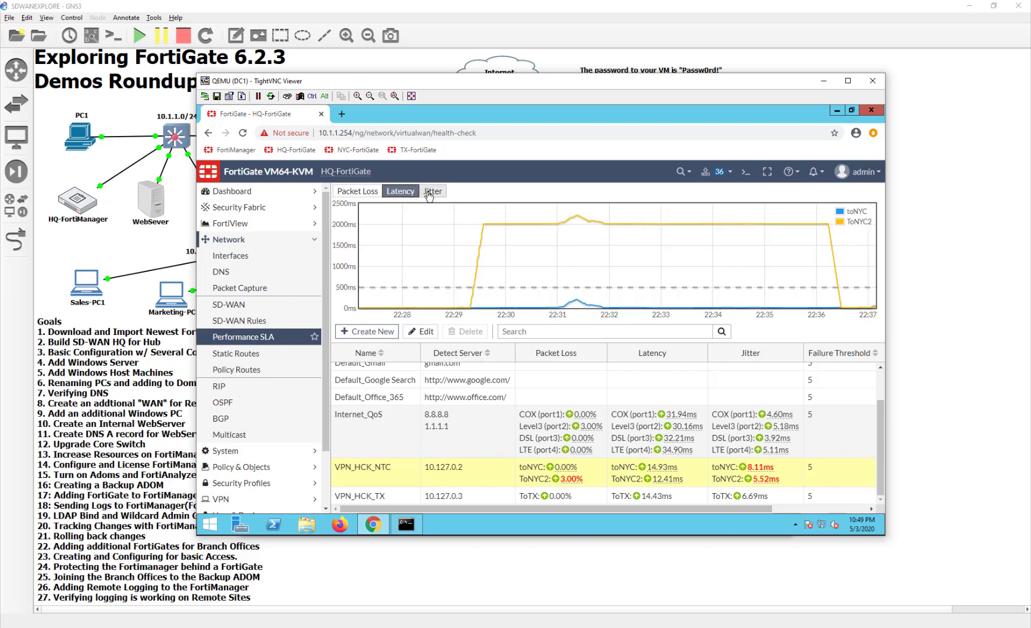
pyautogui.click(432, 195)
pyautogui.click(389, 197)
pyautogui.click(375, 196)
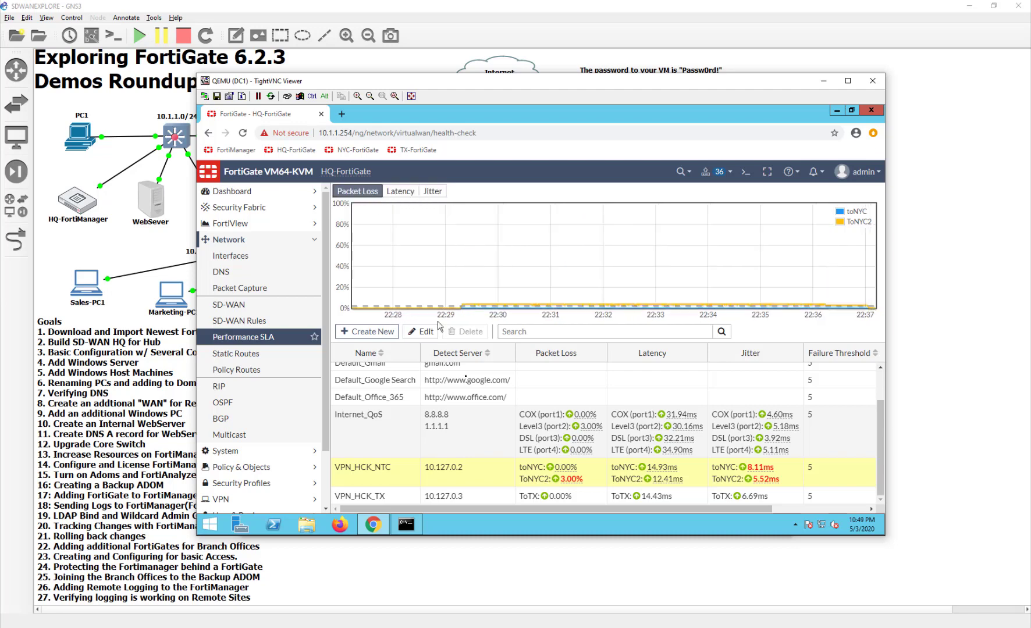
# Close the continuous ping Command Prompt window to 10.127.0.2
pyautogui.click(406, 524)
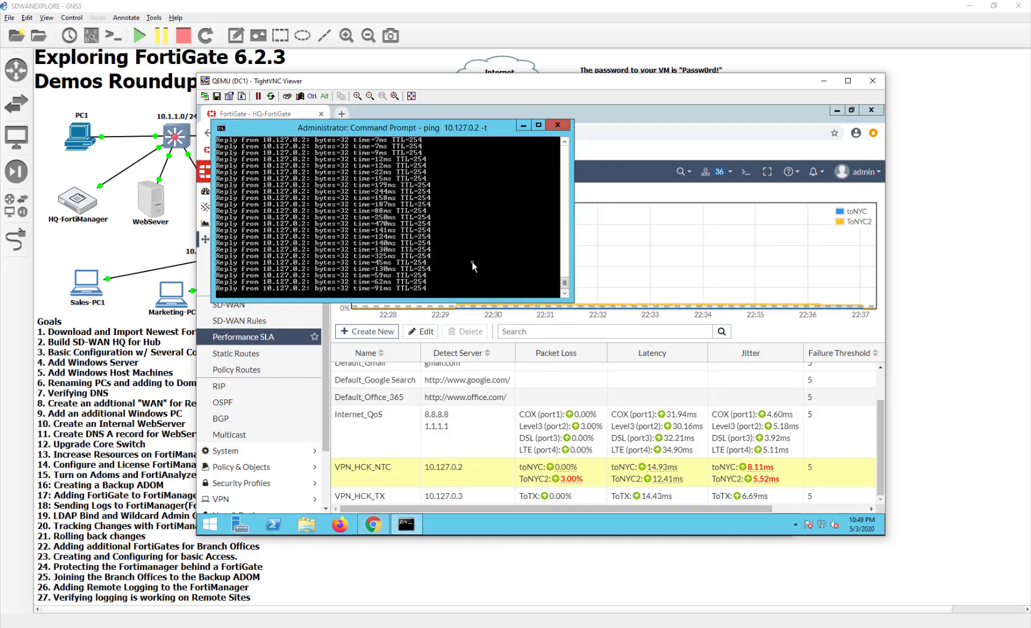
pyautogui.click(558, 125)
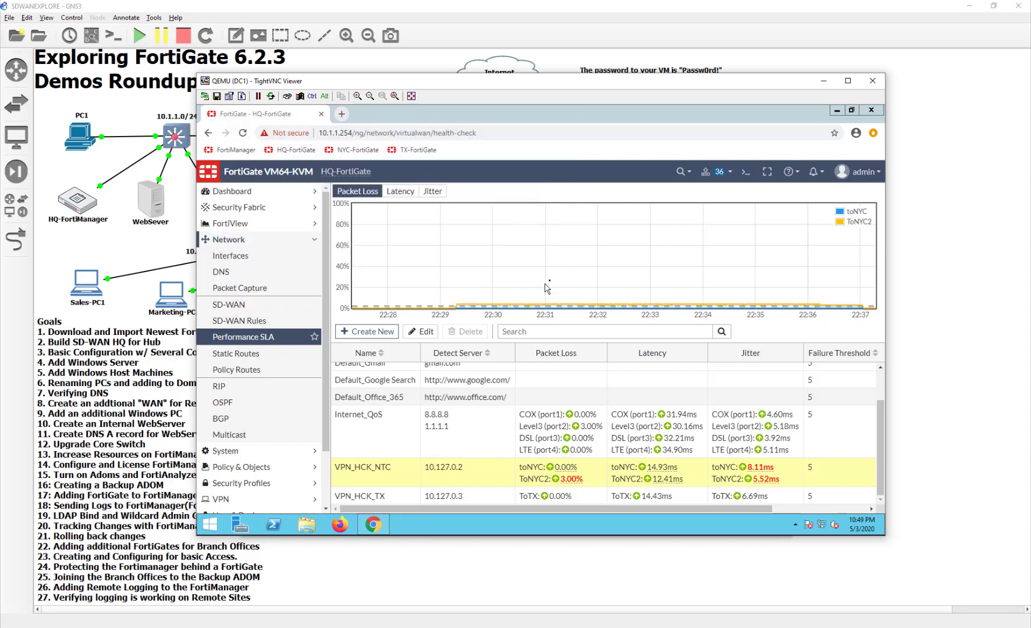
pyautogui.click(233, 224)
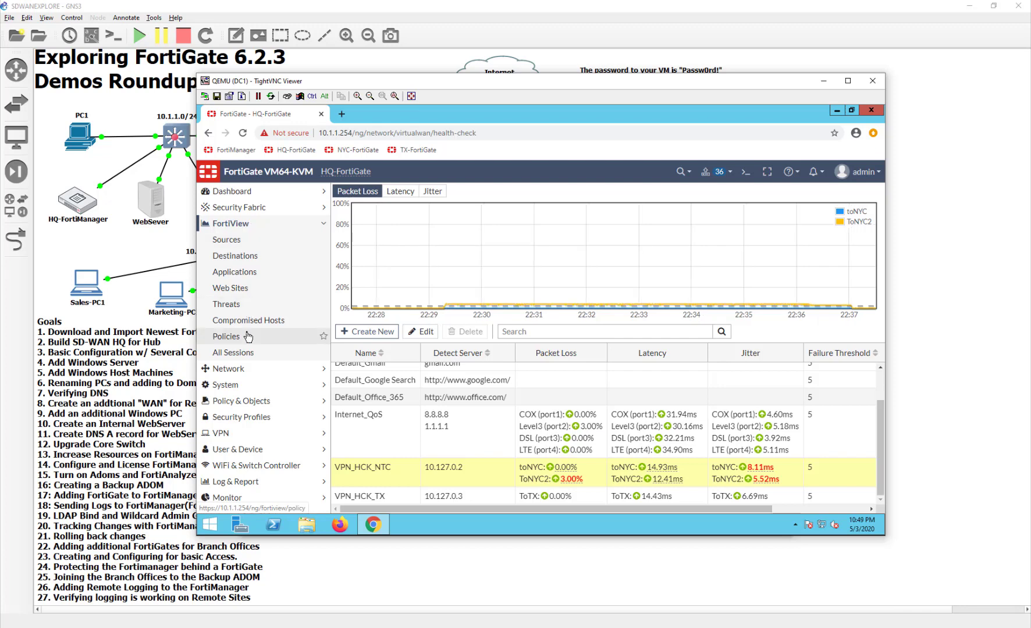
# Open FortiView > All Sessions and refresh the session list
pyautogui.click(233, 353)
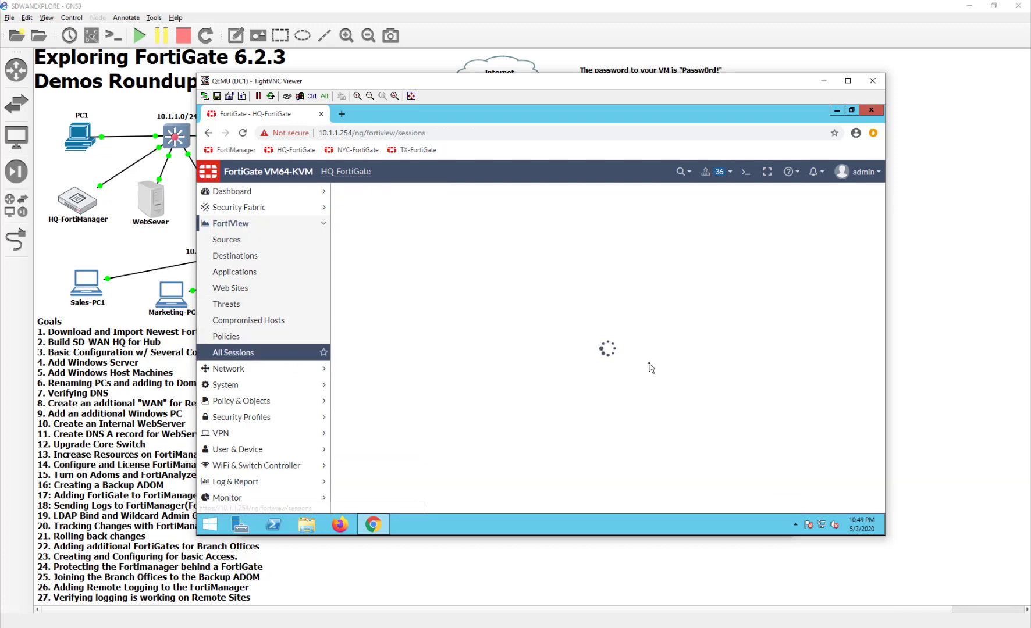
pyautogui.click(351, 196)
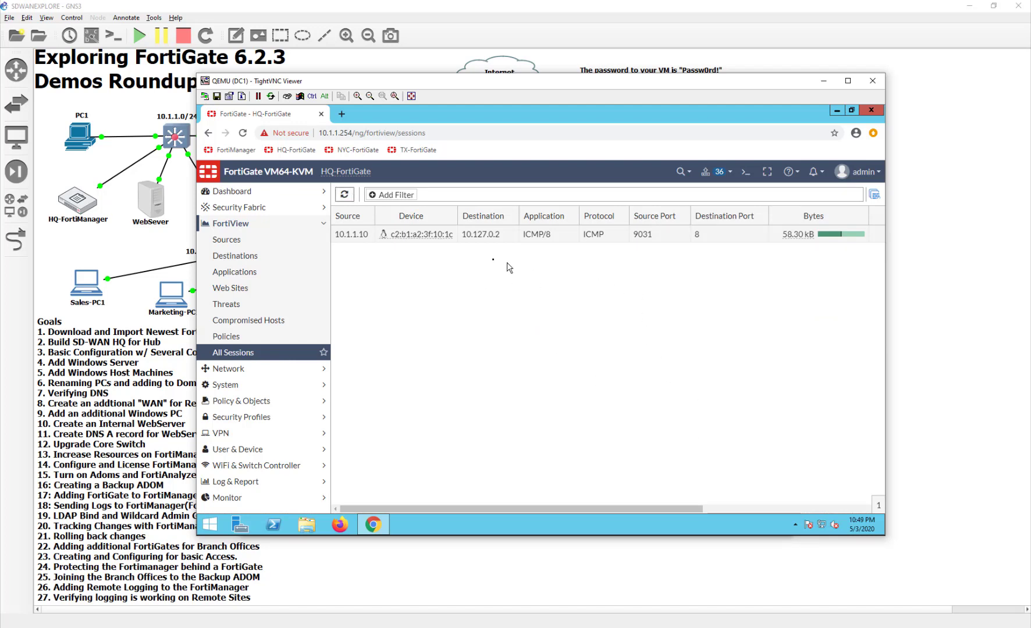
pyautogui.moveTo(564, 507); pyautogui.dragTo(798, 511)
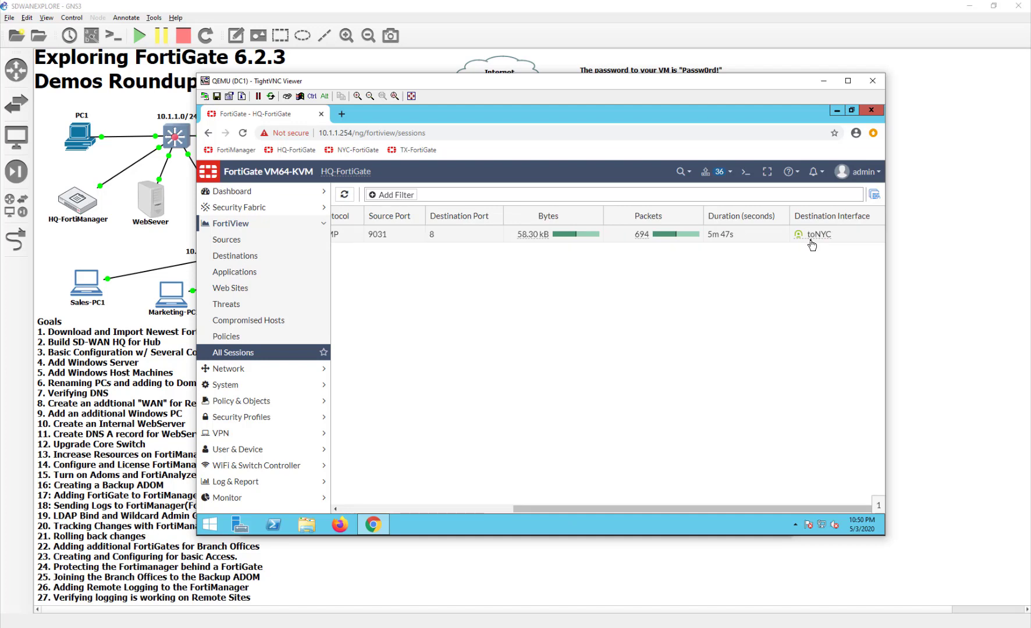
pyautogui.moveTo(798, 509); pyautogui.dragTo(582, 510)
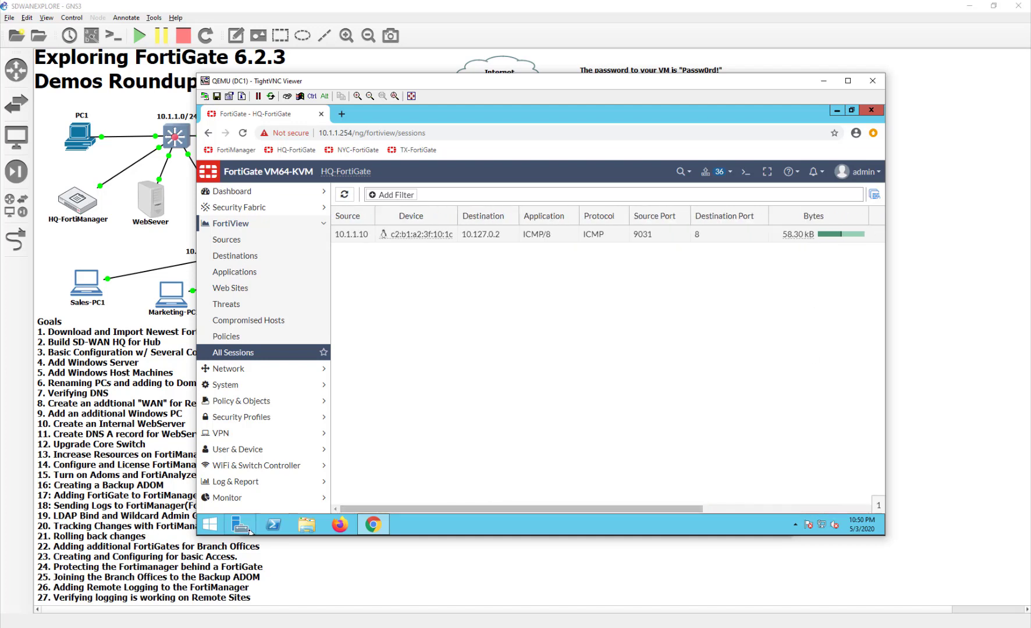
# From a new Command Prompt, run ping 10.127.0.1 -t and stop it when unanswered
pyautogui.click(214, 529)
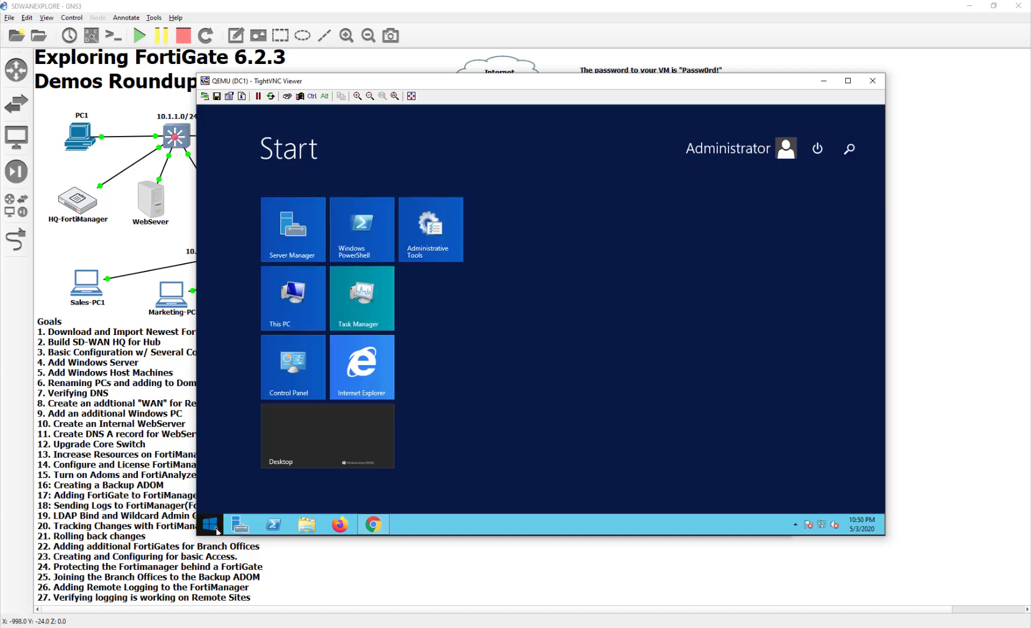
pyautogui.write('cmd')
pyautogui.press('Return')
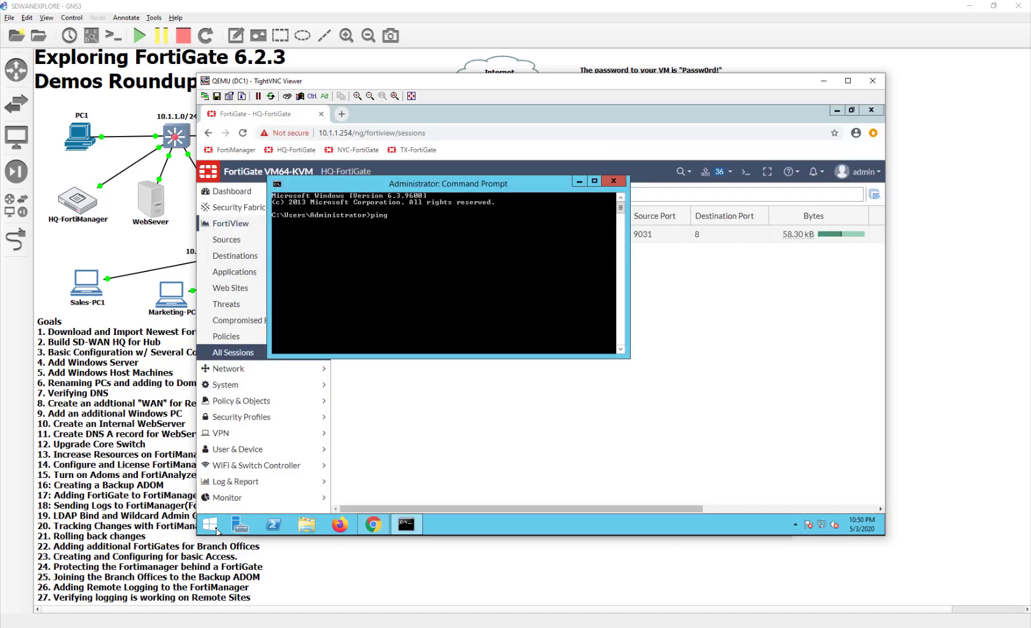
pyautogui.write('ping 10.127.0.1 -t')
pyautogui.press('Return')
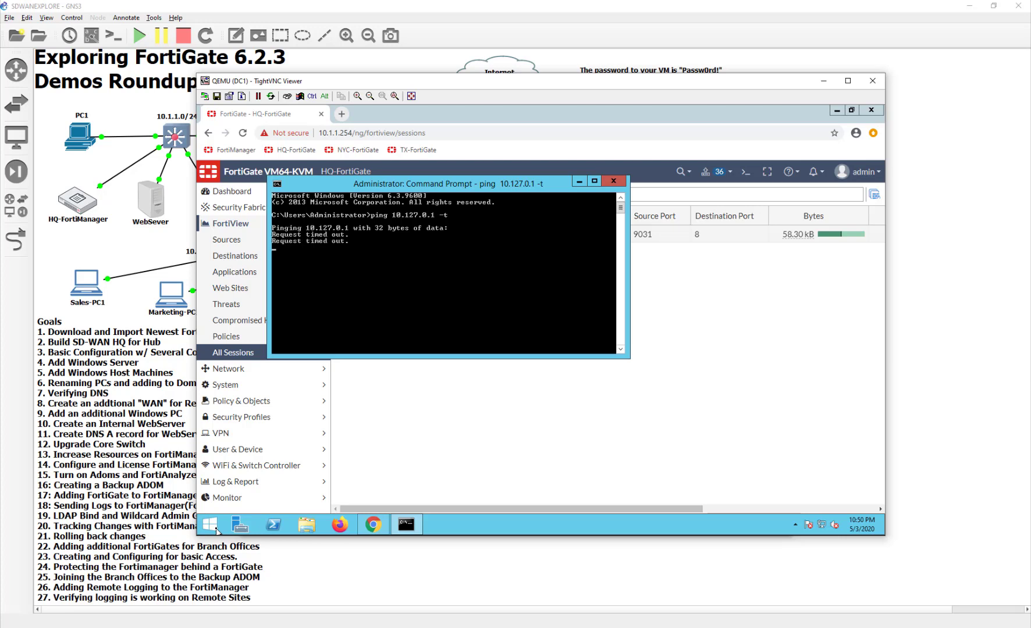
pyautogui.hotkey('ctrl', 'c')
# Start a continuous ping 10.127.0.2 -t from the same prompt
pyautogui.press('Up')
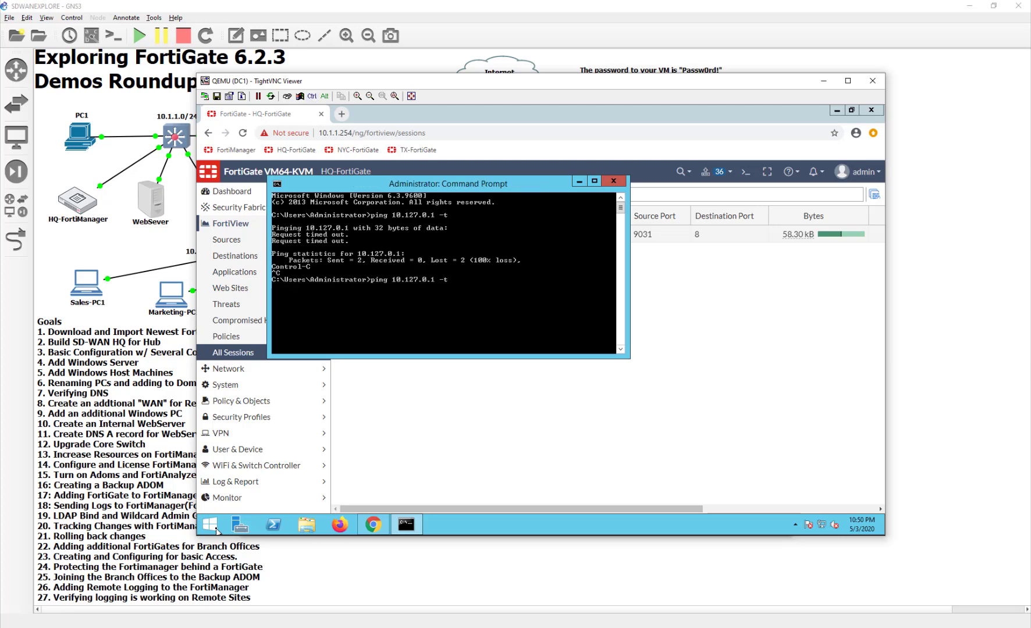
pyautogui.press('BackSpace')
pyautogui.press('BackSpace')
pyautogui.write('2 -t')
pyautogui.press('Return')
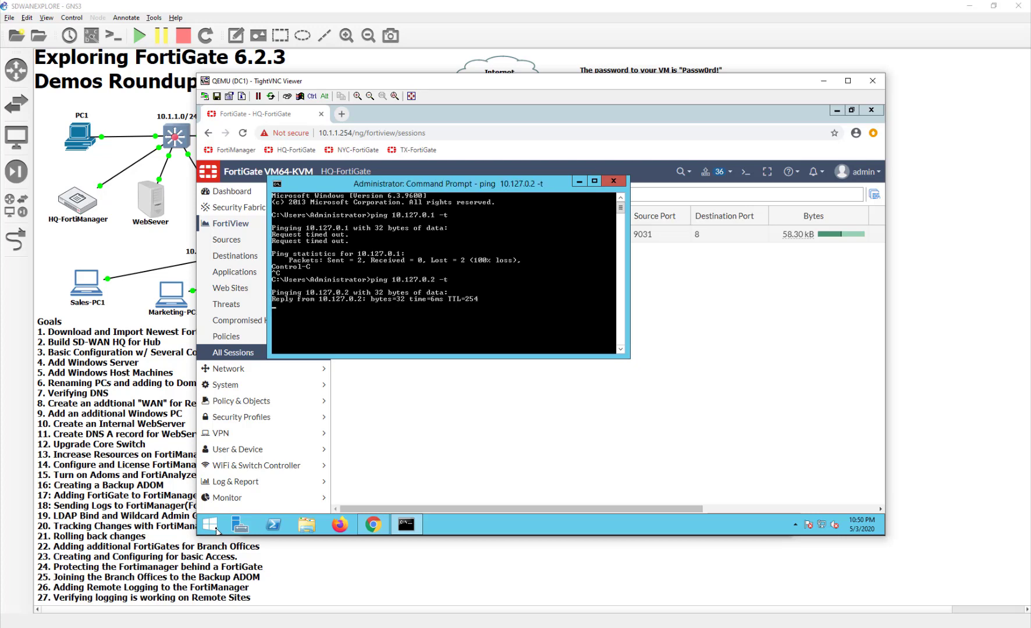
pyautogui.click(654, 405)
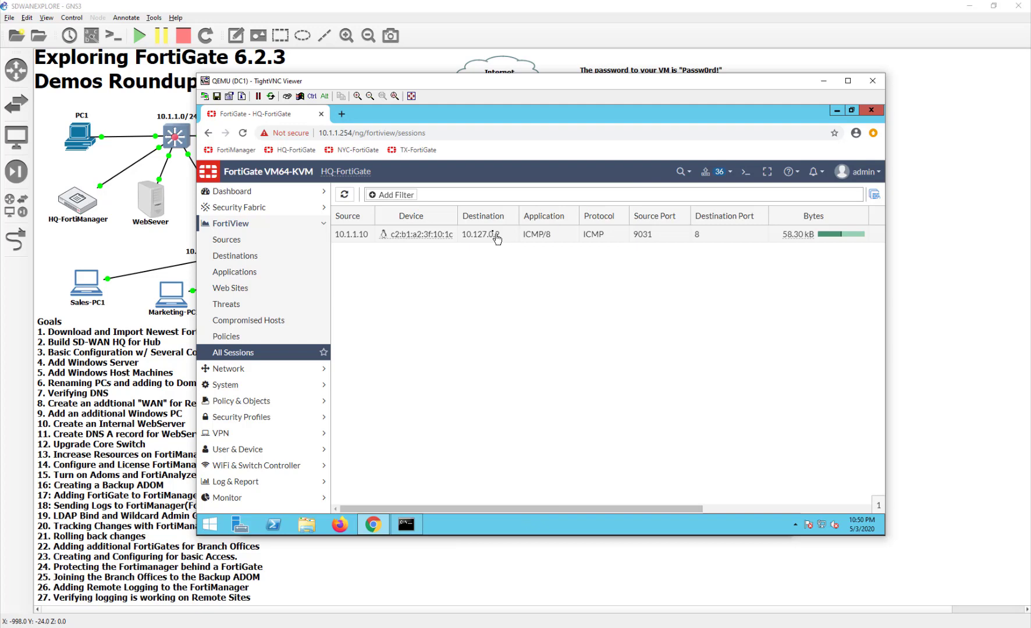
# Refresh All Sessions and check the Destination Interface for the 10.127.0.2 pings and HTTPS session
pyautogui.click(344, 195)
pyautogui.click(752, 509)
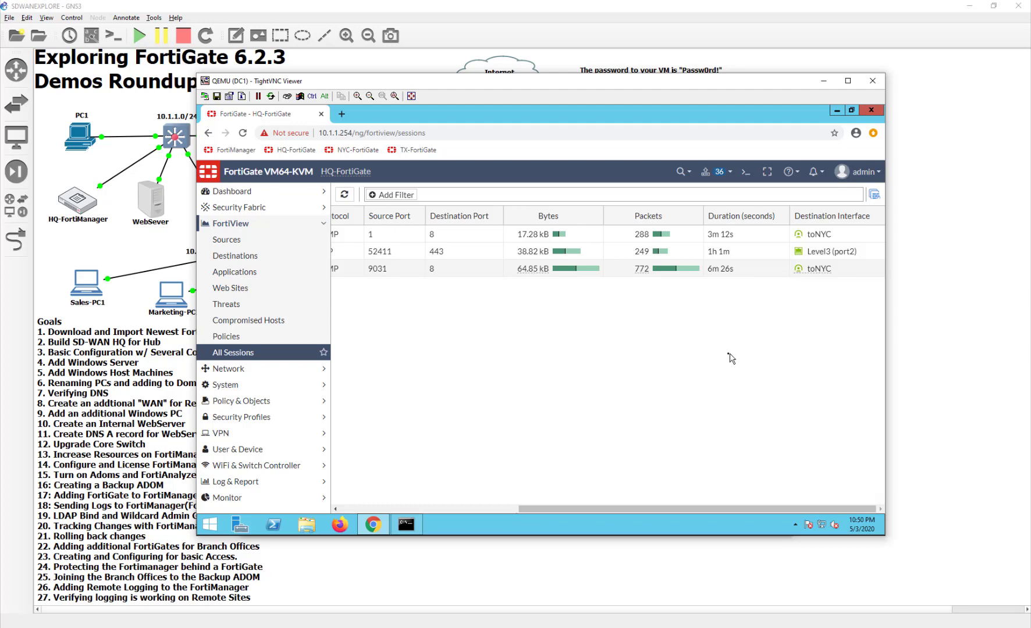
pyautogui.click(500, 509)
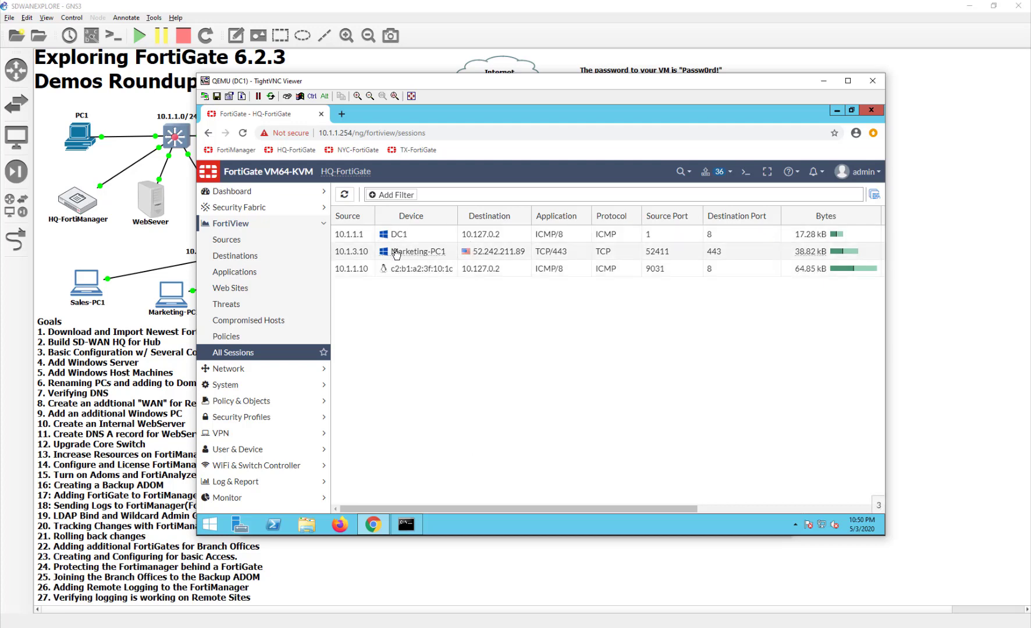
pyautogui.moveTo(350, 258)
pyautogui.doubleClick(173, 298)
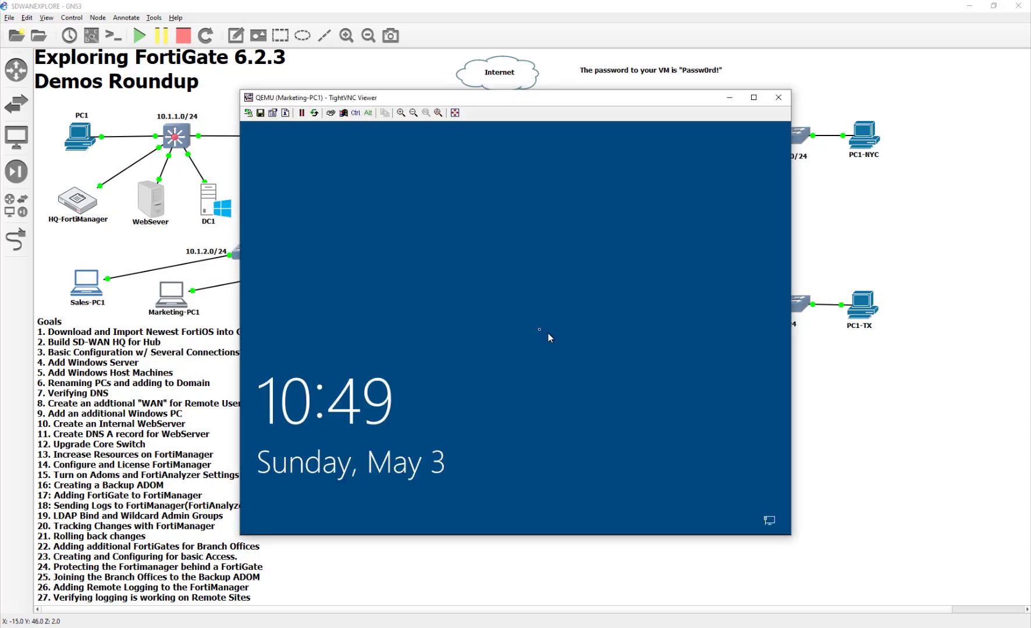
# Sign in to Marketing-PC1's Windows desktop with the user's password, then close its console
pyautogui.click(545, 338)
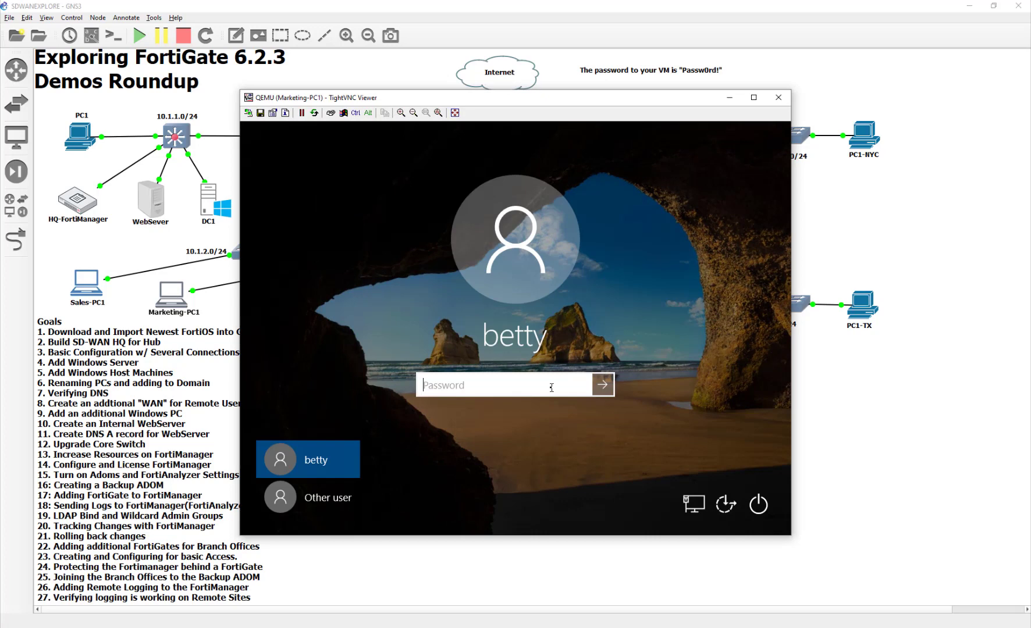
pyautogui.write('Passw0rd!')
pyautogui.press('Return')
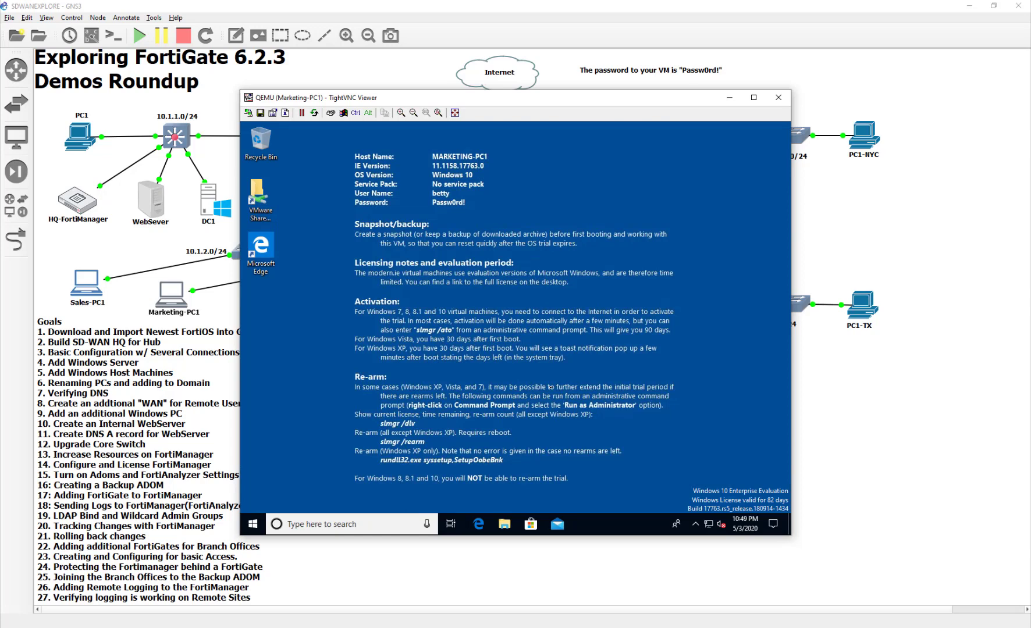
pyautogui.click(779, 99)
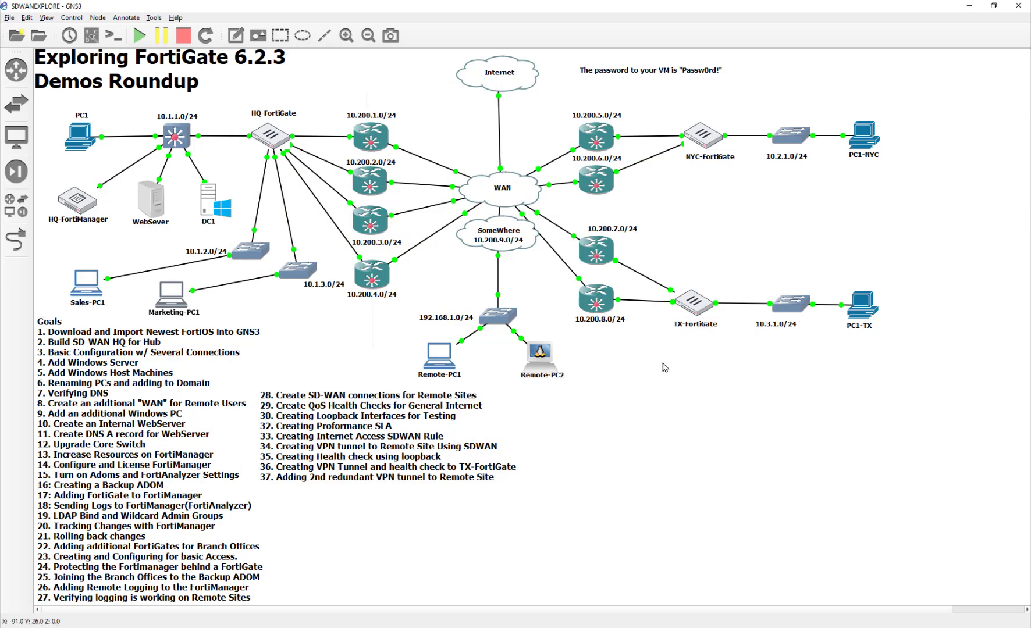
# Close PC1's ping terminal and console window, then the NYC-FortiGate console window
pyautogui.click(616, 627)
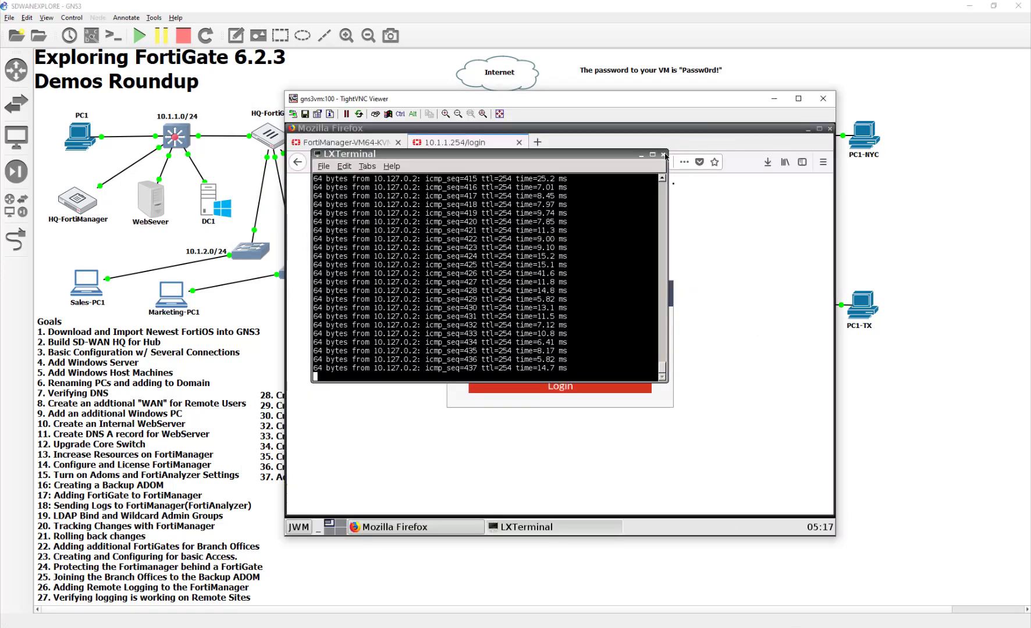
pyautogui.click(663, 155)
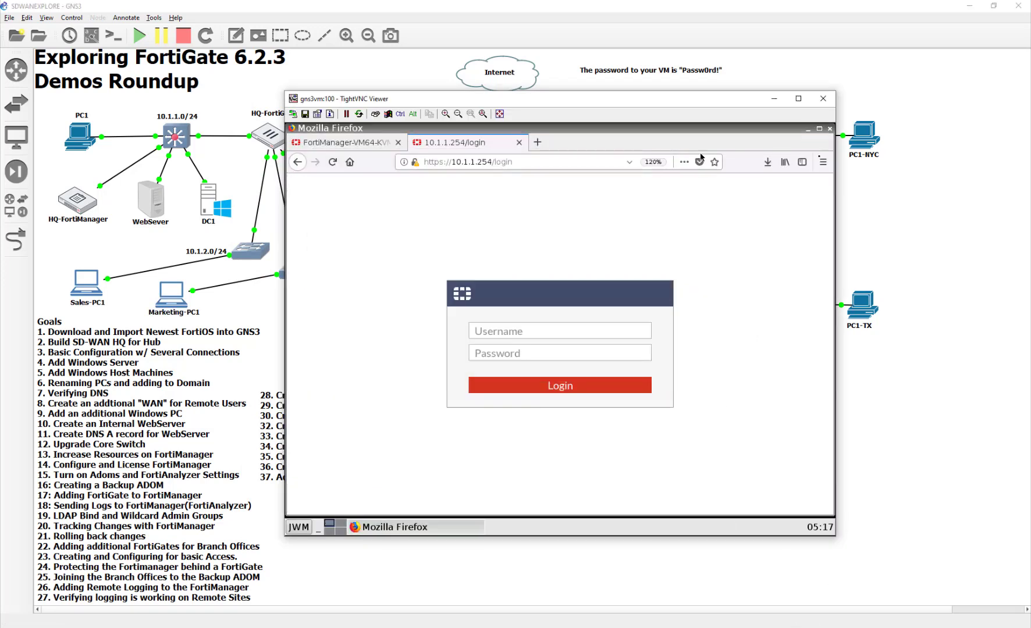
pyautogui.click(830, 102)
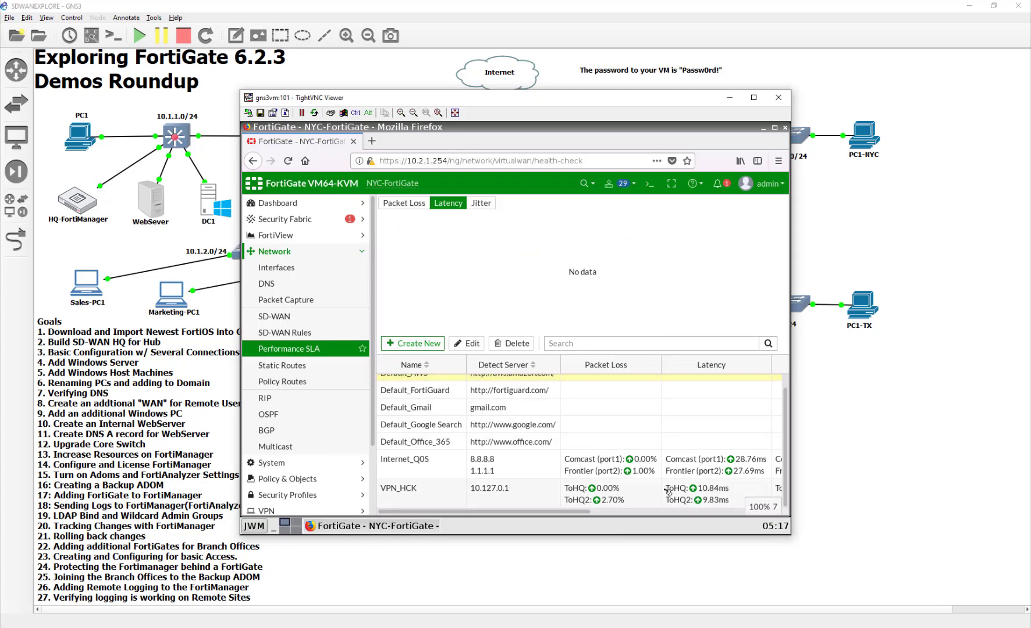
pyautogui.click(605, 473)
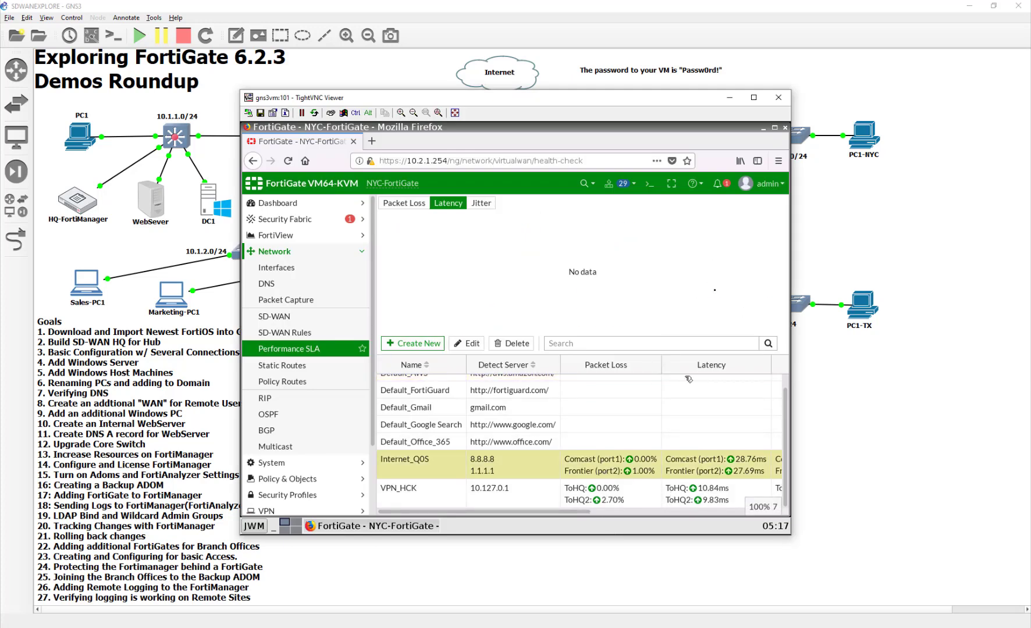
pyautogui.click(779, 97)
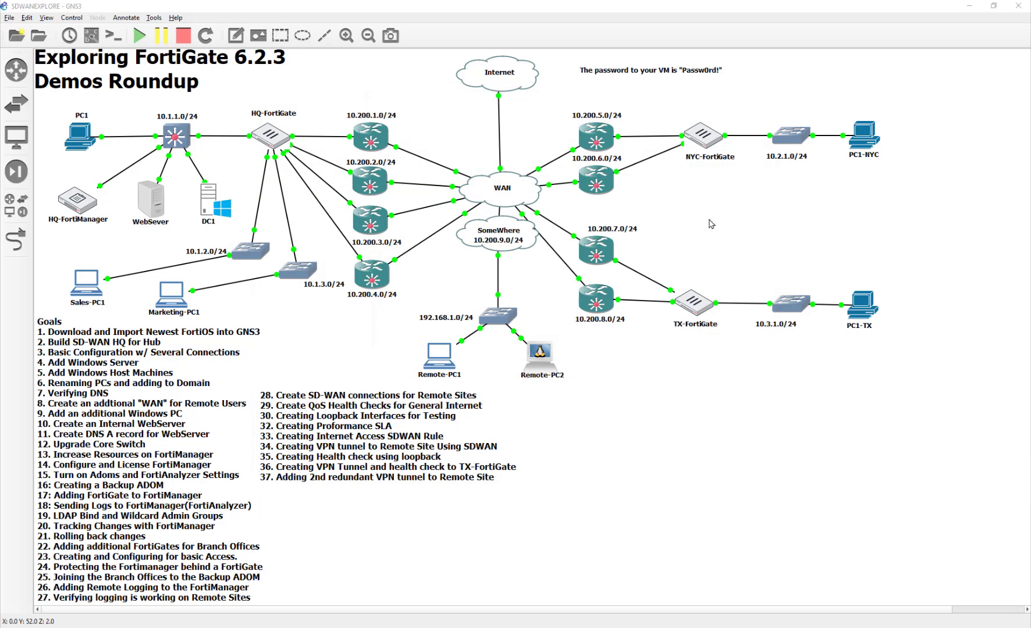